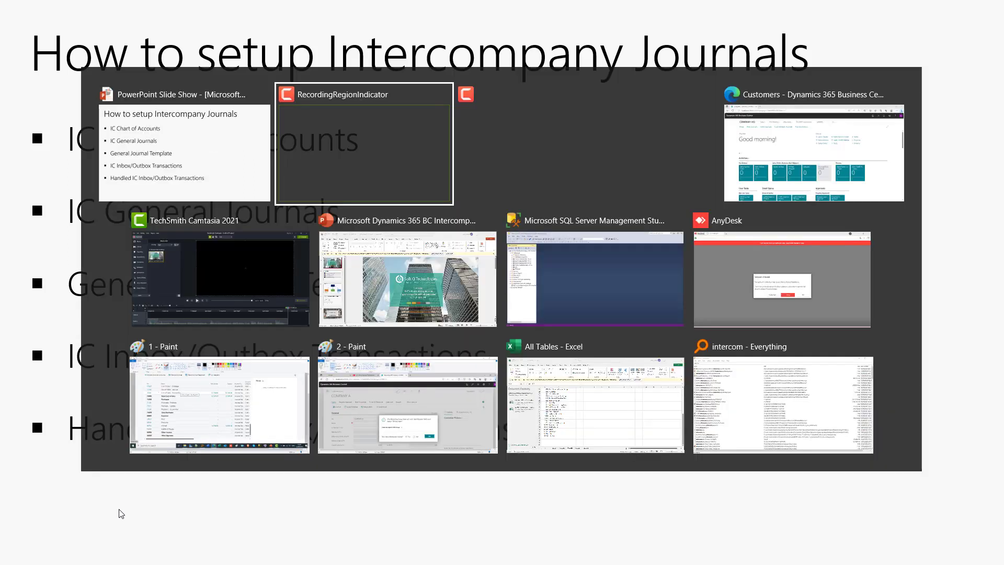
Switch to Dynamics 365 Business Central and open the Intercompany Chart of Accounts to review its accounts and G/L mapping.
{"action": "key", "text": "alt+Tab"}
{"action": "key", "text": "alt+Tab"}
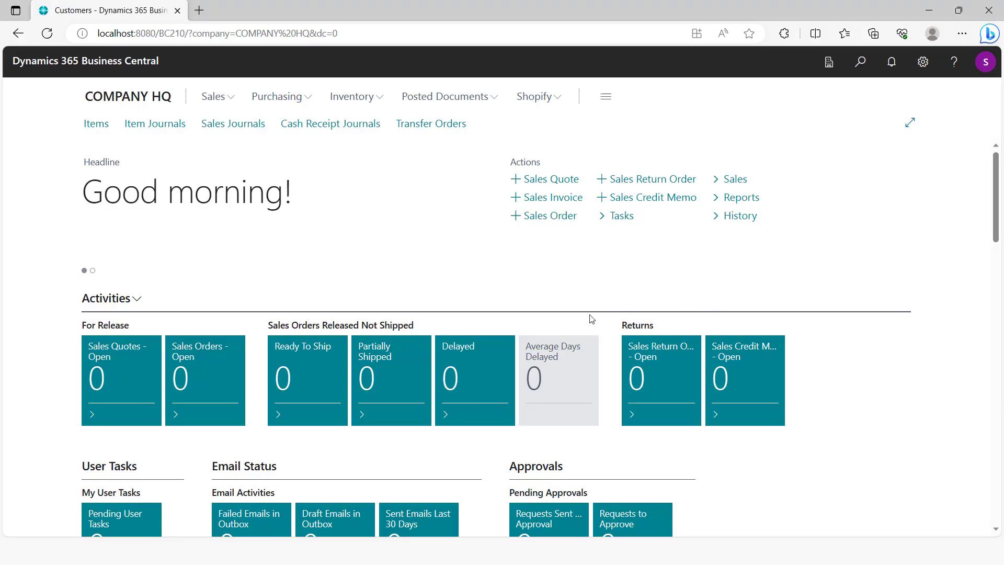
{"action": "left_click", "coordinate": [864, 65]}
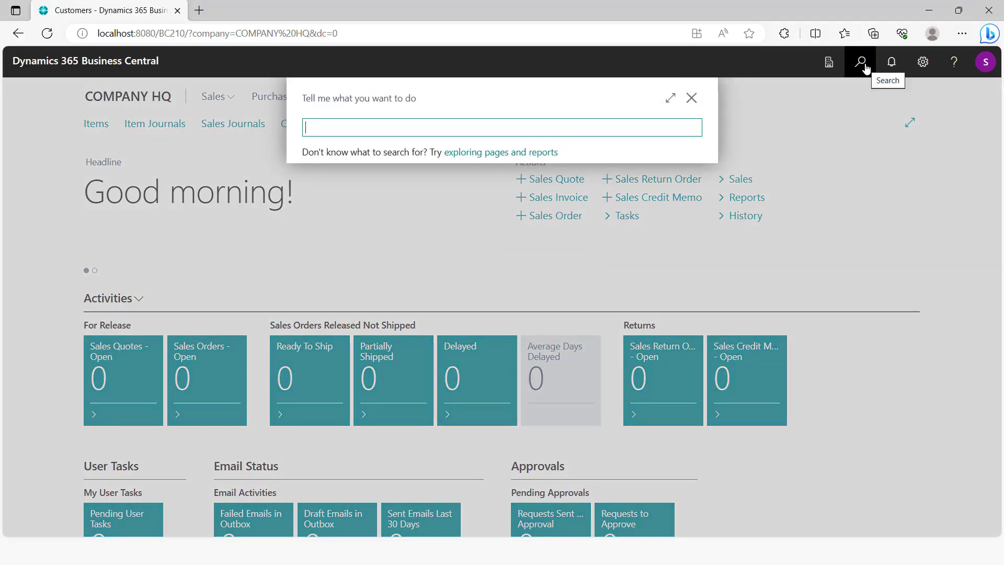
{"action": "type", "text": "intercompany chart"}
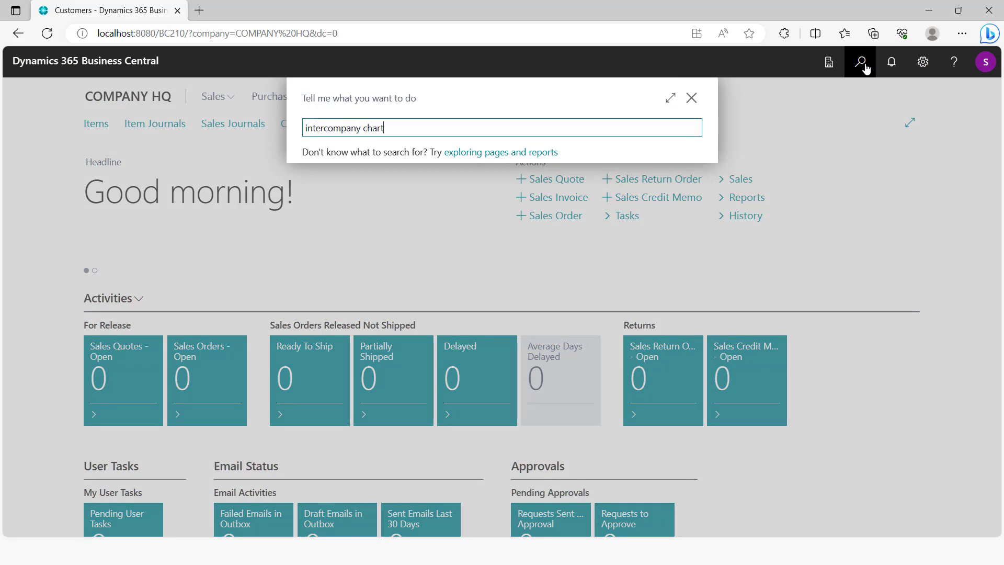
{"action": "left_click", "coordinate": [426, 186]}
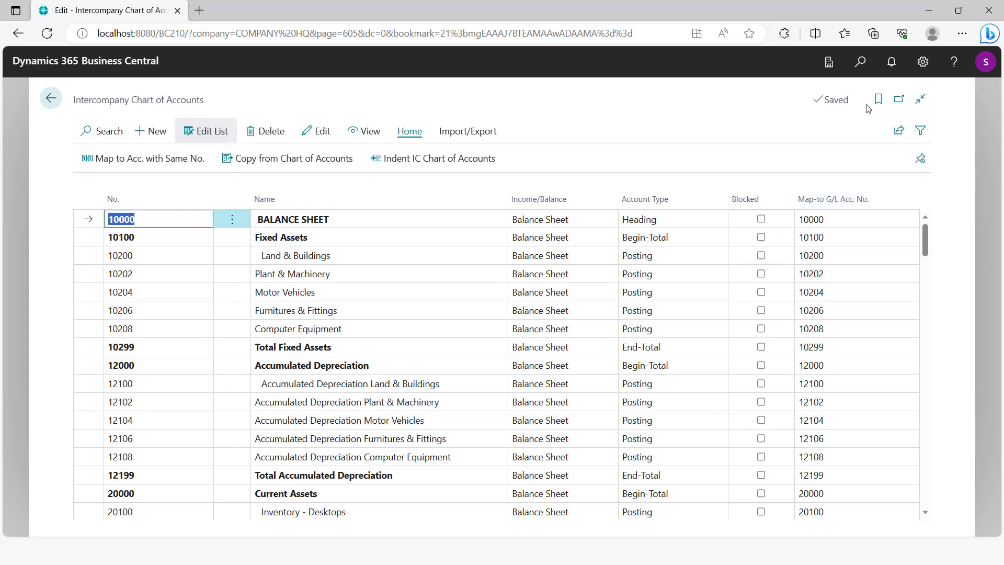
Find and open the General Journal Templates page to check the intercompany template, and return to the home page.
{"action": "left_click", "coordinate": [860, 63]}
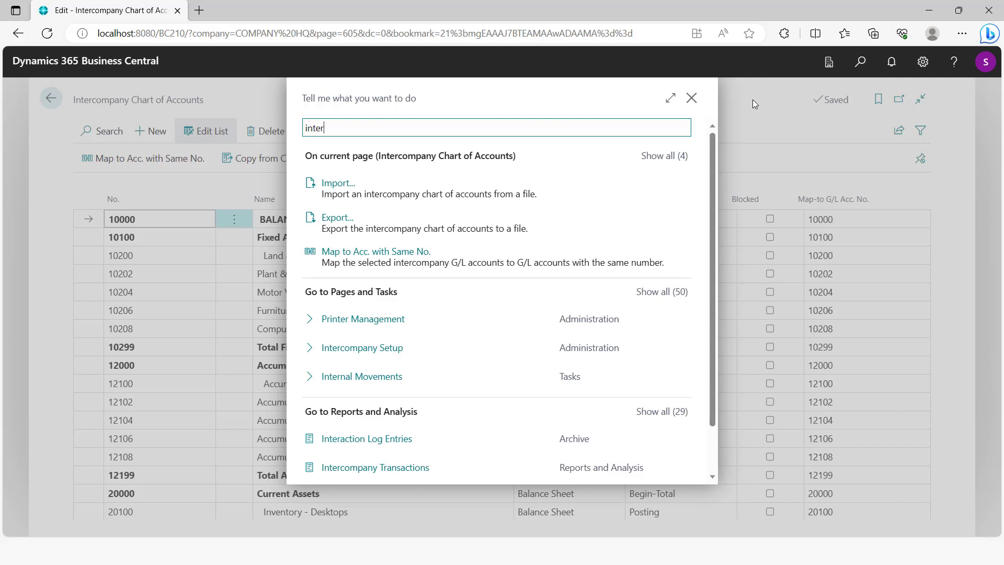
{"action": "key", "text": "BackSpace"}
{"action": "type", "text": "g"}
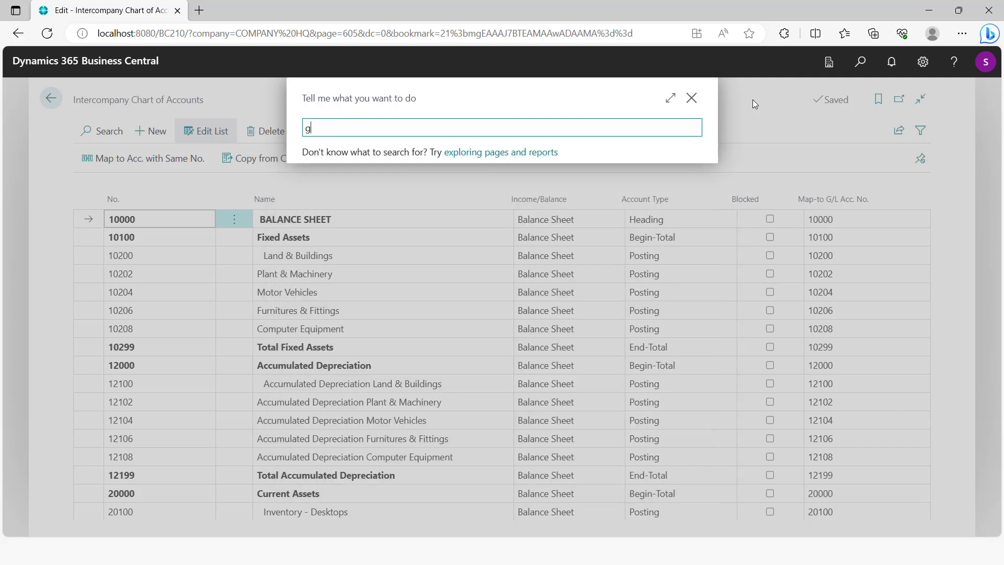
{"action": "type", "text": "eneral journal t"}
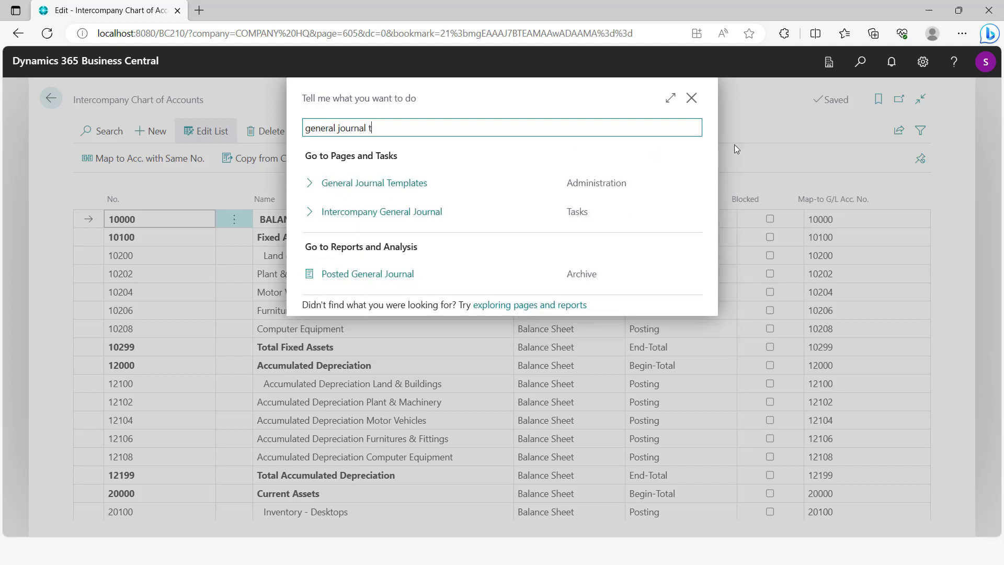
{"action": "left_click", "coordinate": [419, 181]}
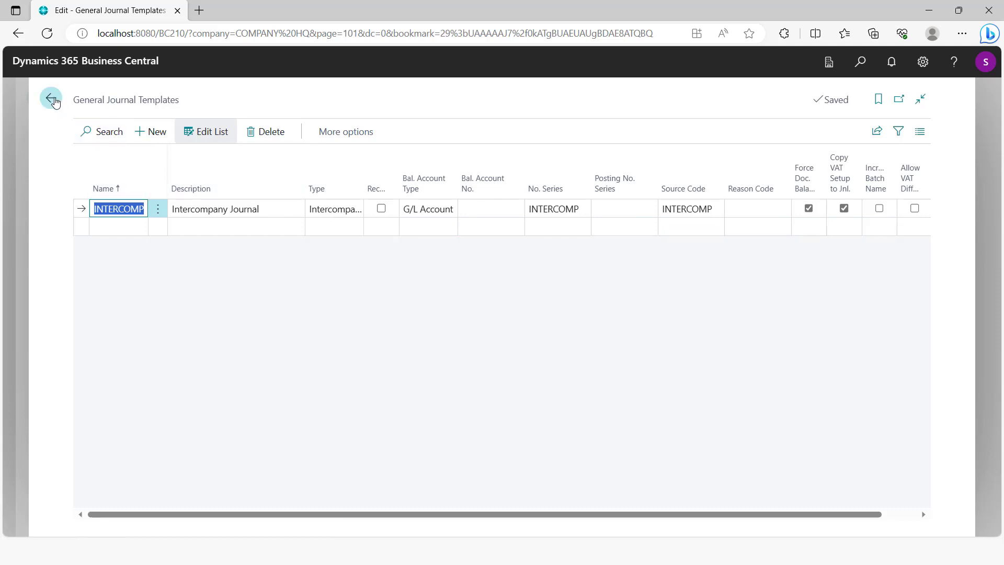
{"action": "left_click", "coordinate": [46, 104]}
{"action": "left_click", "coordinate": [45, 105]}
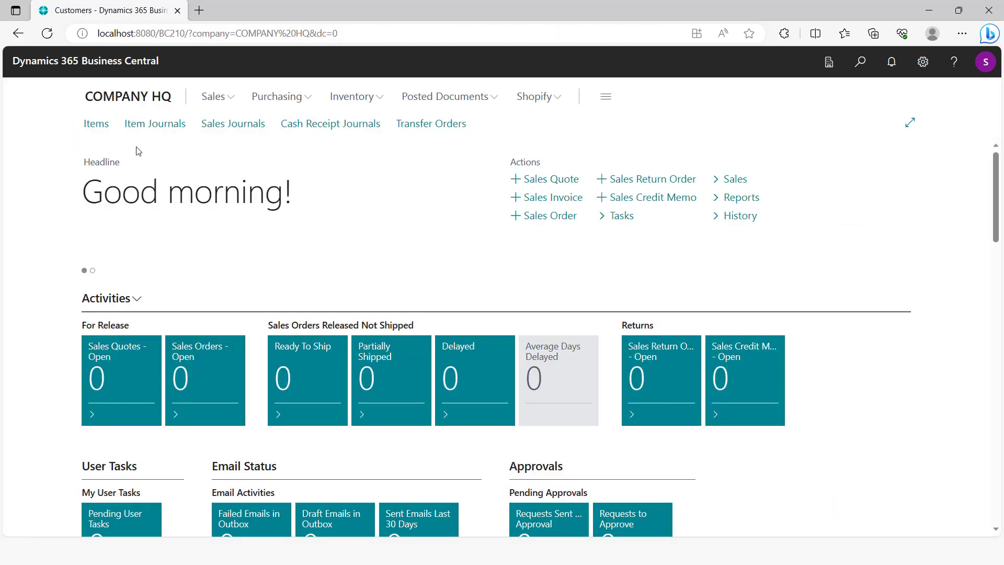
Create a new purchase invoice from the purchasing area for the vendor Kenya Power Ltd.
{"action": "left_click", "coordinate": [280, 98]}
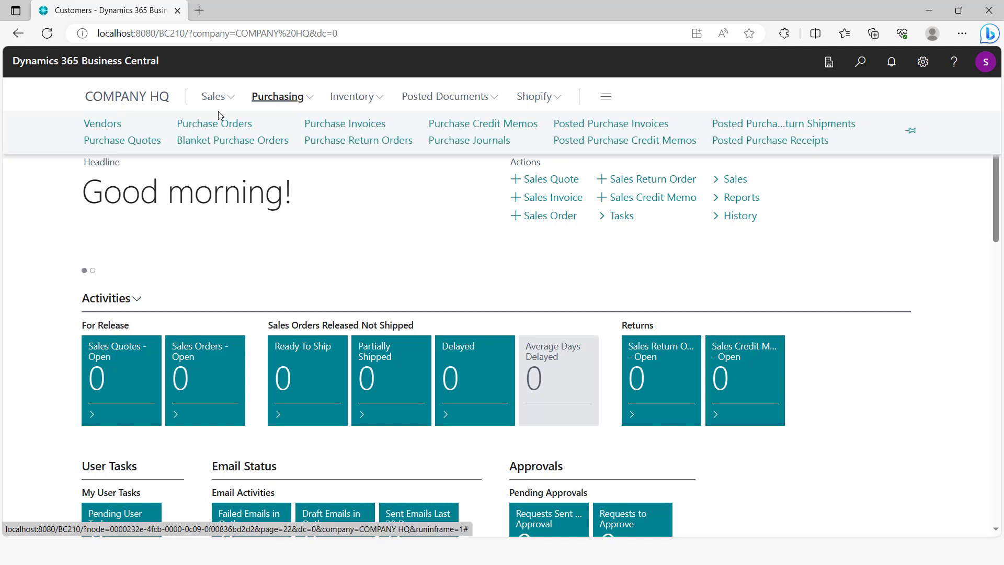
{"action": "left_click", "coordinate": [323, 125]}
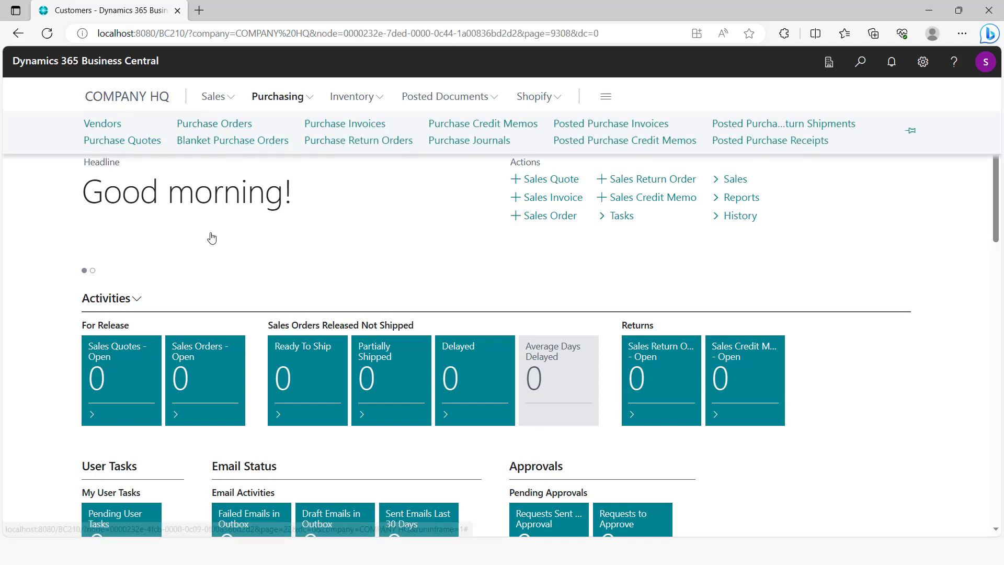
{"action": "left_click", "coordinate": [307, 127]}
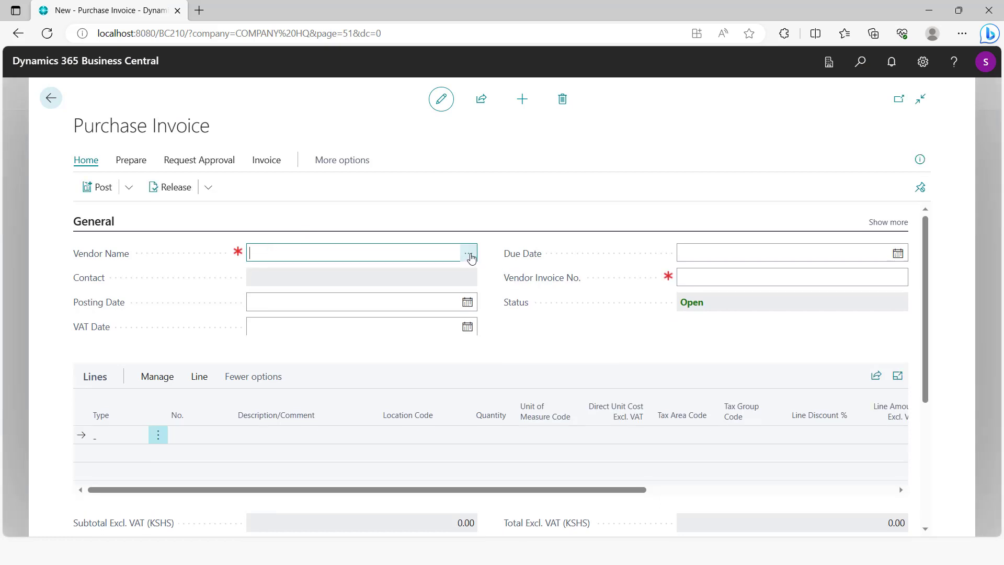
{"action": "left_click", "coordinate": [469, 255]}
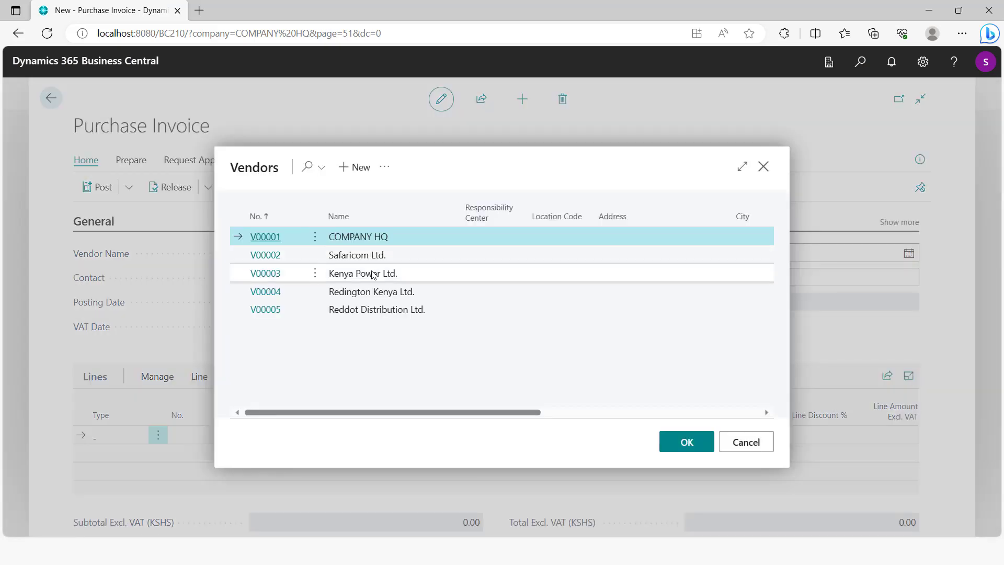
{"action": "left_click", "coordinate": [327, 273]}
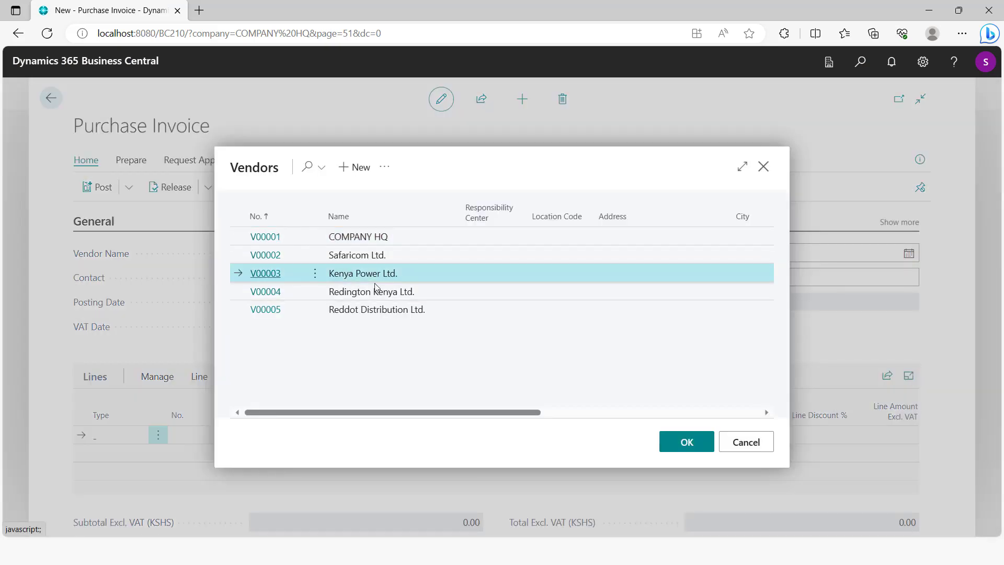
{"action": "left_click", "coordinate": [672, 442]}
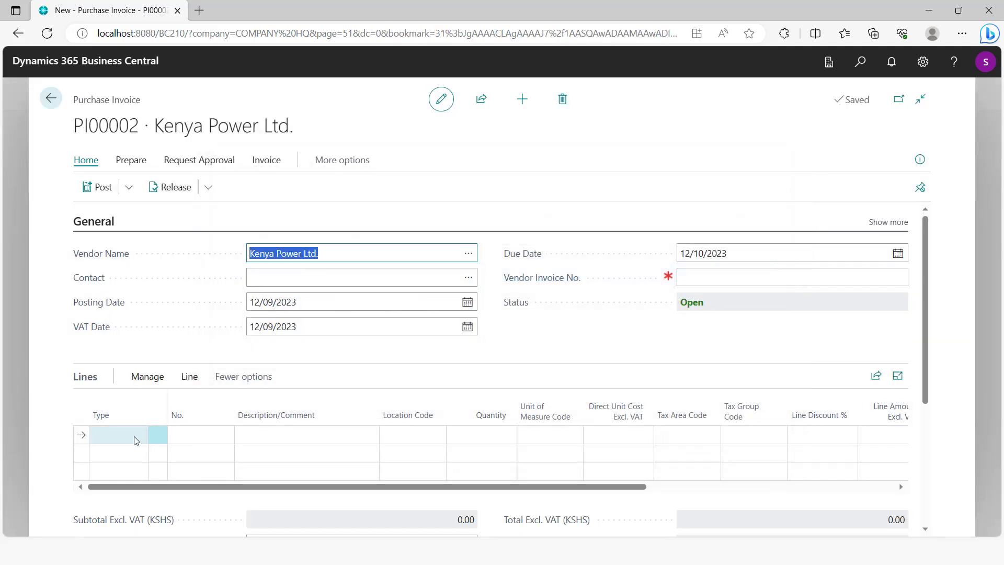
Fill the first invoice line with the Electricity G/L account, quantity 1 and a direct unit cost of 6000.
{"action": "left_click", "coordinate": [118, 437]}
{"action": "left_click", "coordinate": [119, 464]}
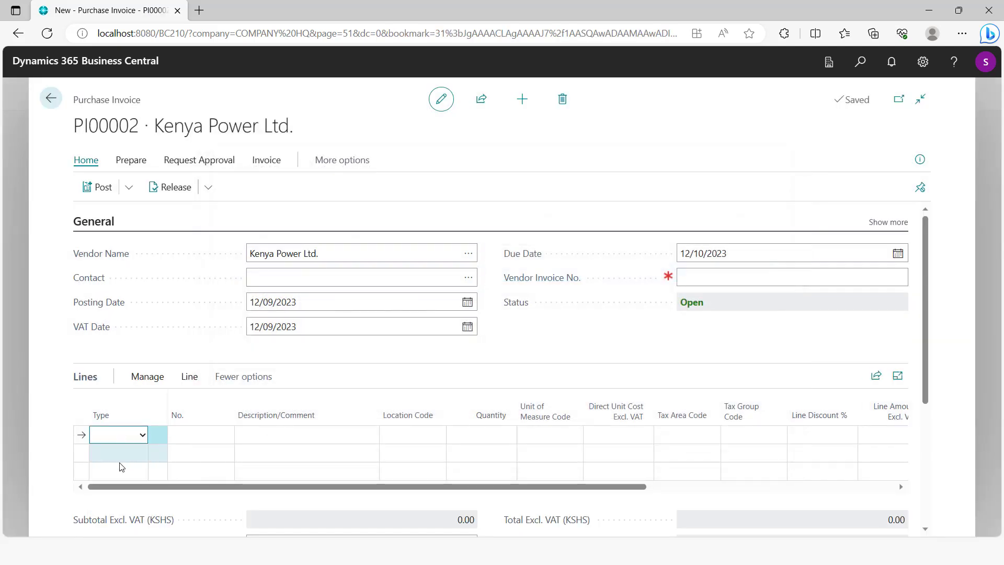
{"action": "left_click", "coordinate": [222, 435]}
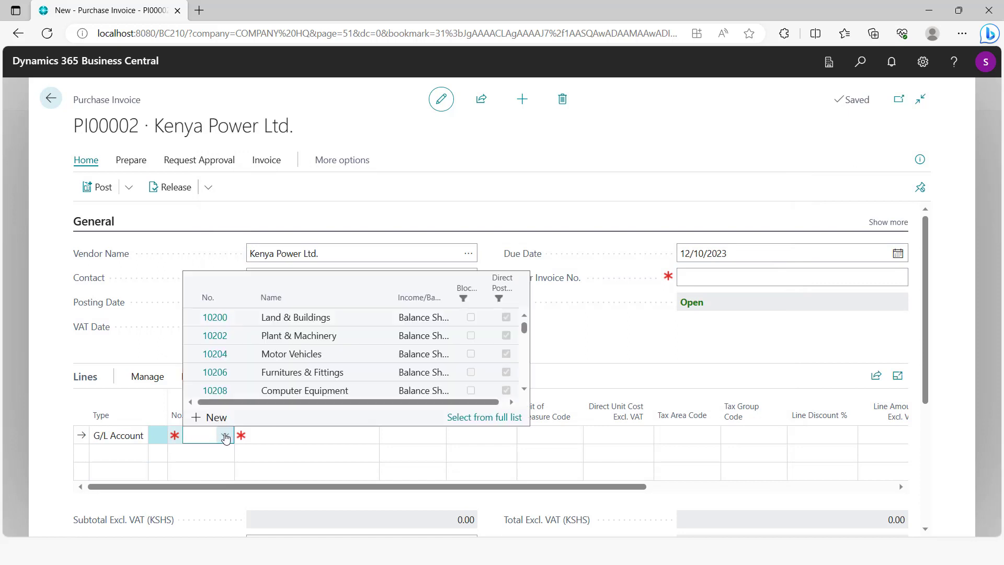
{"action": "scroll", "coordinate": [301, 362], "scroll_direction": "down", "scroll_amount": 10}
{"action": "scroll", "coordinate": [301, 362], "scroll_direction": "down", "scroll_amount": 15}
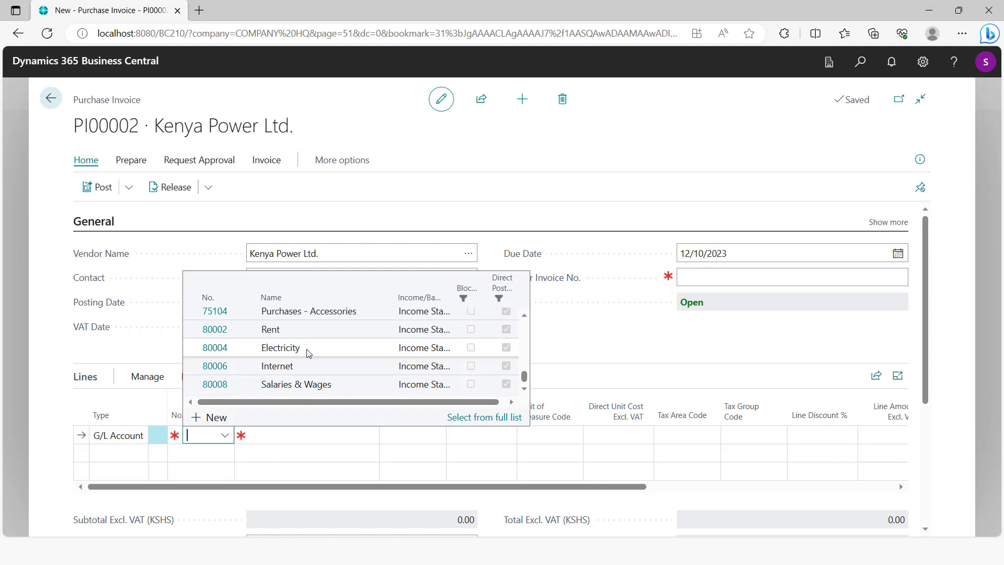
{"action": "left_click", "coordinate": [307, 350]}
{"action": "left_click", "coordinate": [533, 436]}
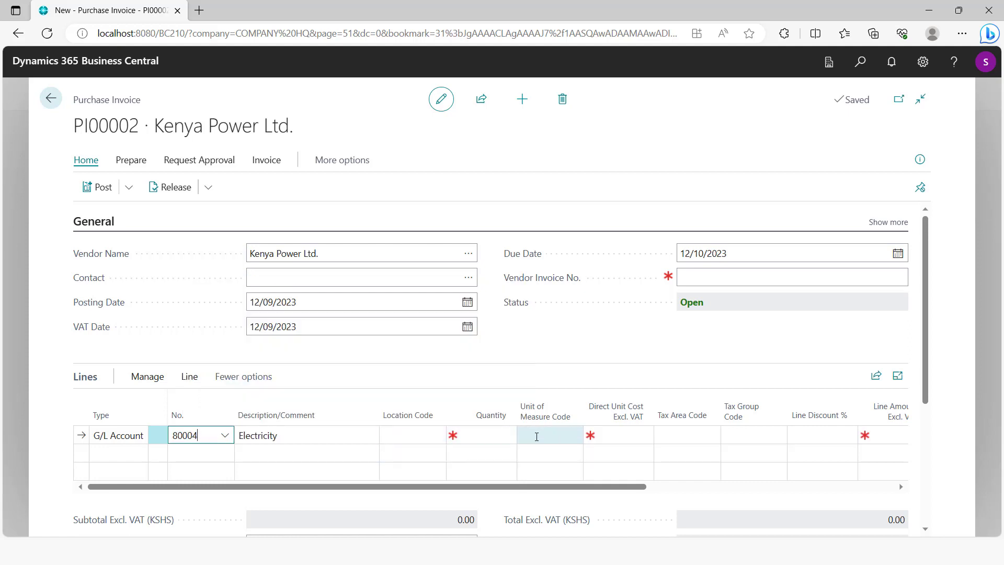
{"action": "key", "text": "shift+Tab"}
{"action": "type", "text": "1"}
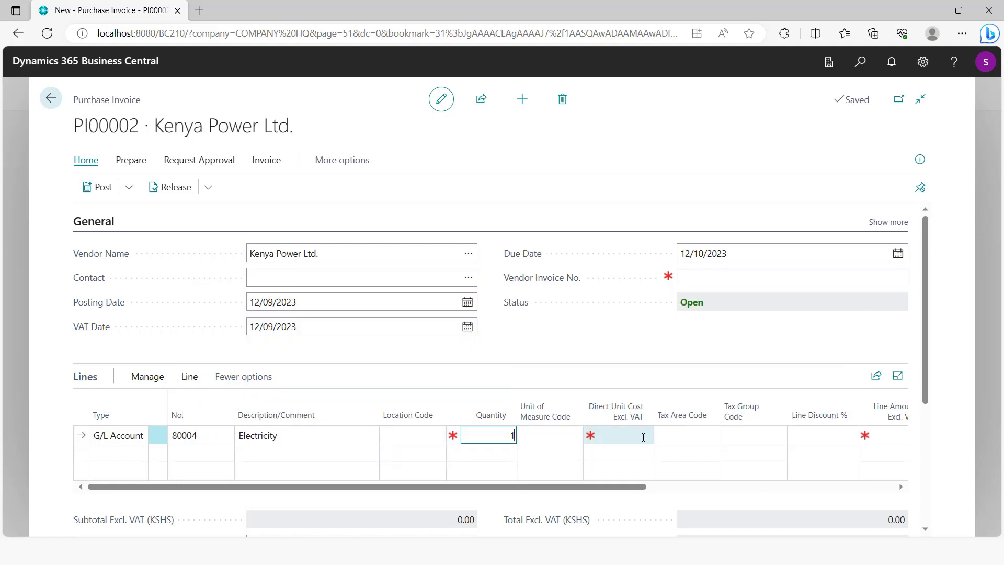
{"action": "left_click", "coordinate": [627, 437]}
{"action": "type", "text": "6000"}
Add a second invoice line for the Electricity G/L account with quantity 1 and a direct unit cost of 4000.
{"action": "left_click", "coordinate": [134, 453]}
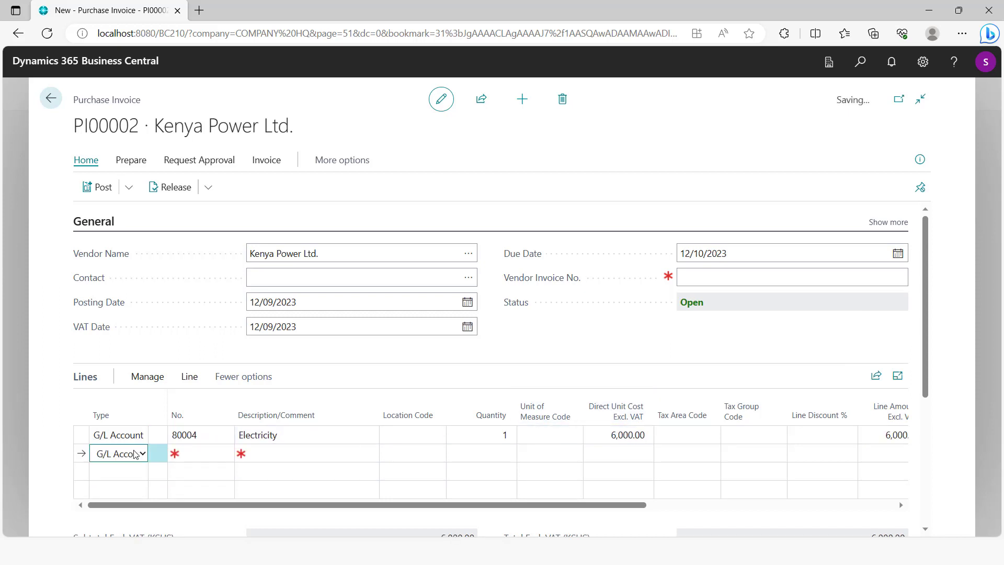
{"action": "left_click", "coordinate": [225, 456]}
{"action": "scroll", "coordinate": [272, 394], "scroll_direction": "down", "scroll_amount": 10}
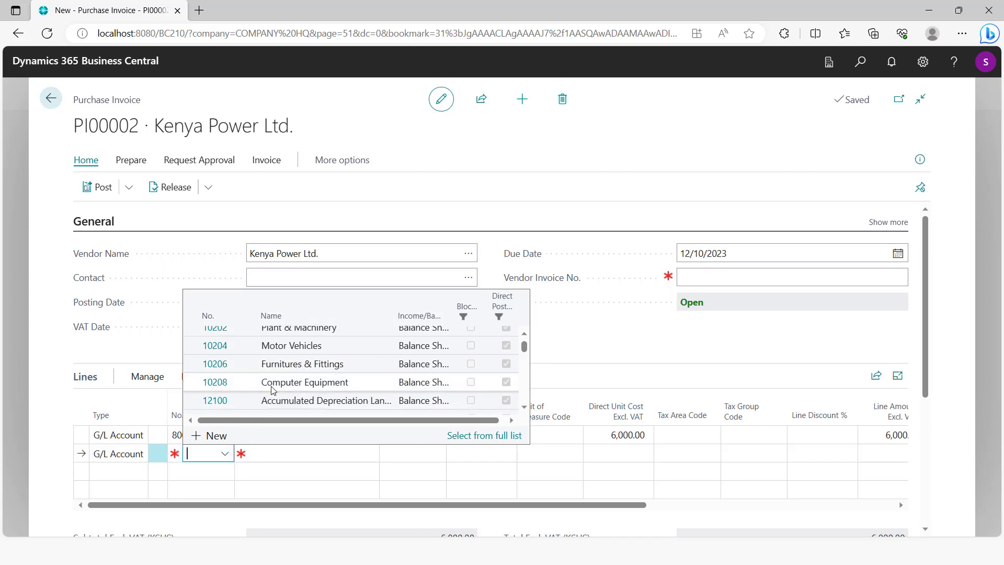
{"action": "scroll", "coordinate": [272, 394], "scroll_direction": "down", "scroll_amount": 5}
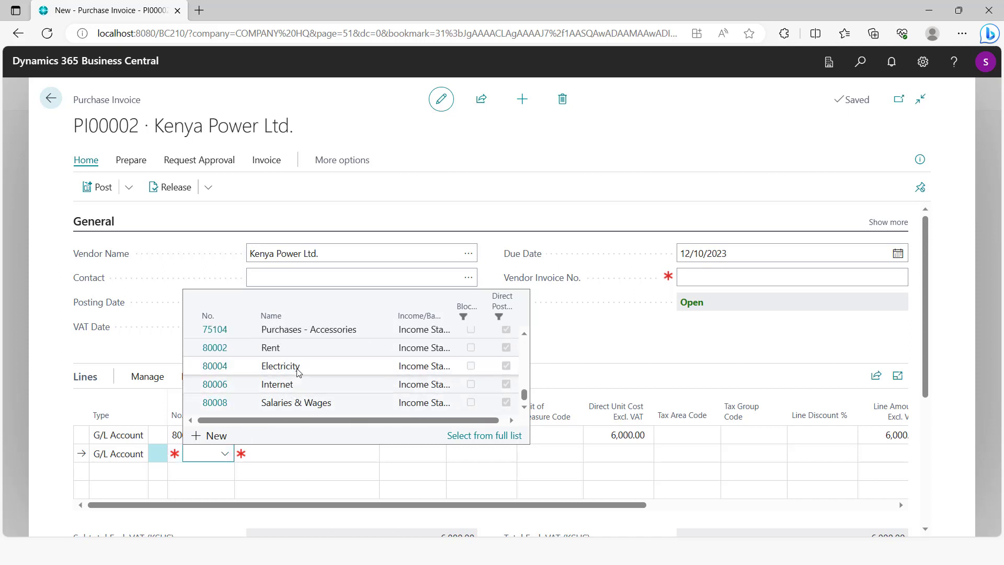
{"action": "left_click", "coordinate": [308, 366]}
{"action": "left_click", "coordinate": [488, 454]}
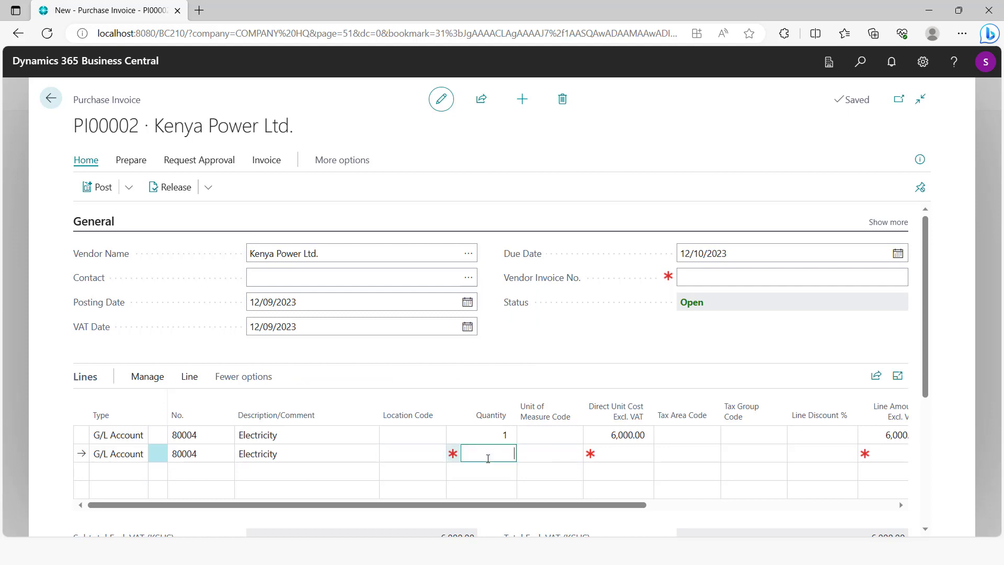
{"action": "type", "text": "1"}
{"action": "left_click", "coordinate": [630, 453]}
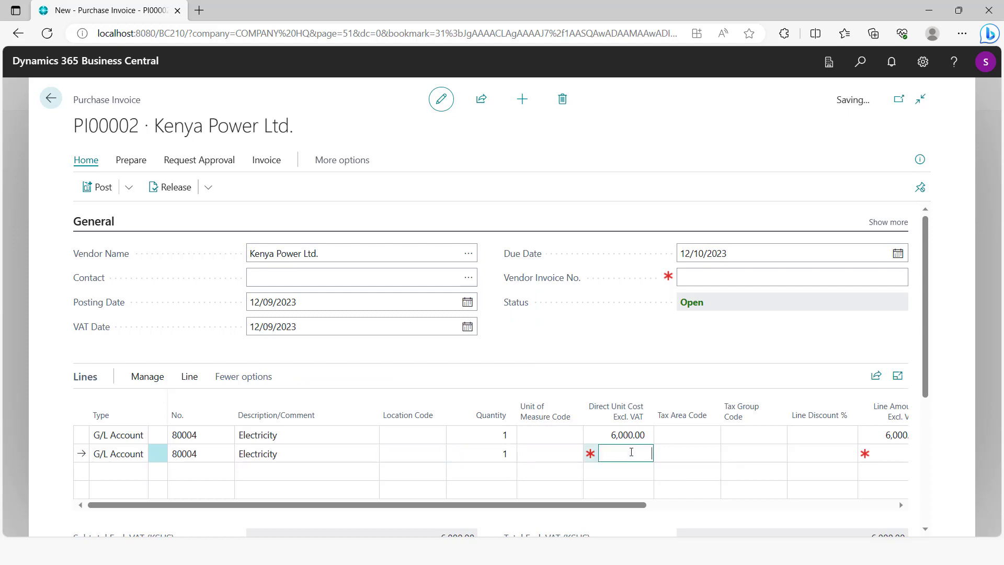
{"action": "type", "text": "4000"}
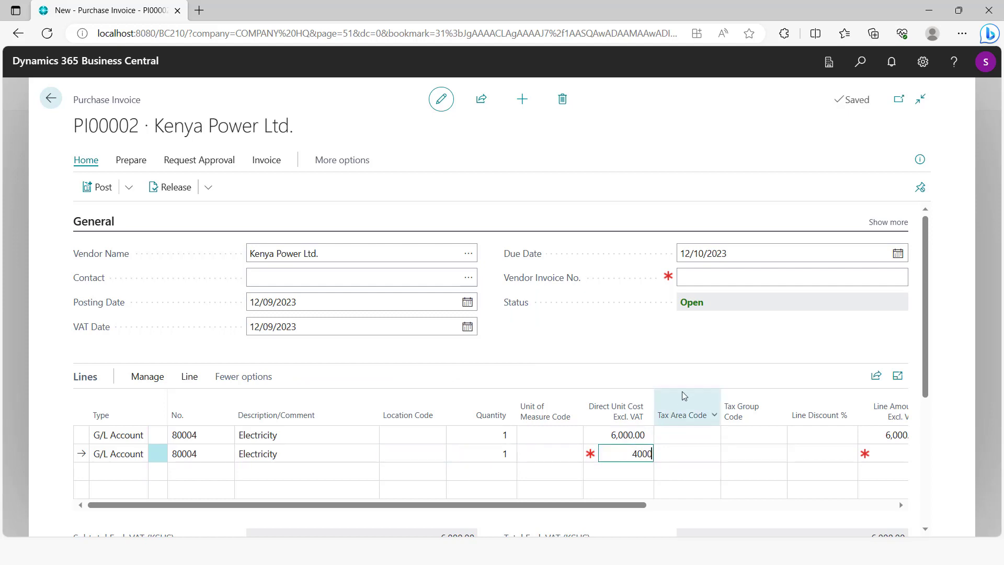
Assign the 4,000 line to IC partner COMPANY A, with the Electricity intercompany G/L account as the IC partner reference.
{"action": "left_click_drag", "start_coordinate": [625, 505], "coordinate": [891, 507]}
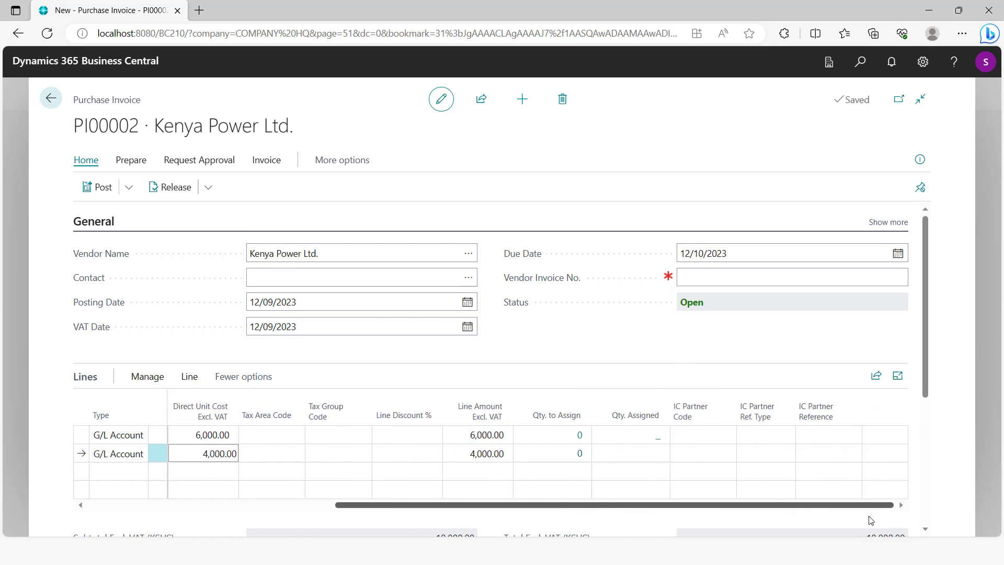
{"action": "left_click", "coordinate": [691, 454]}
{"action": "left_click", "coordinate": [726, 455]}
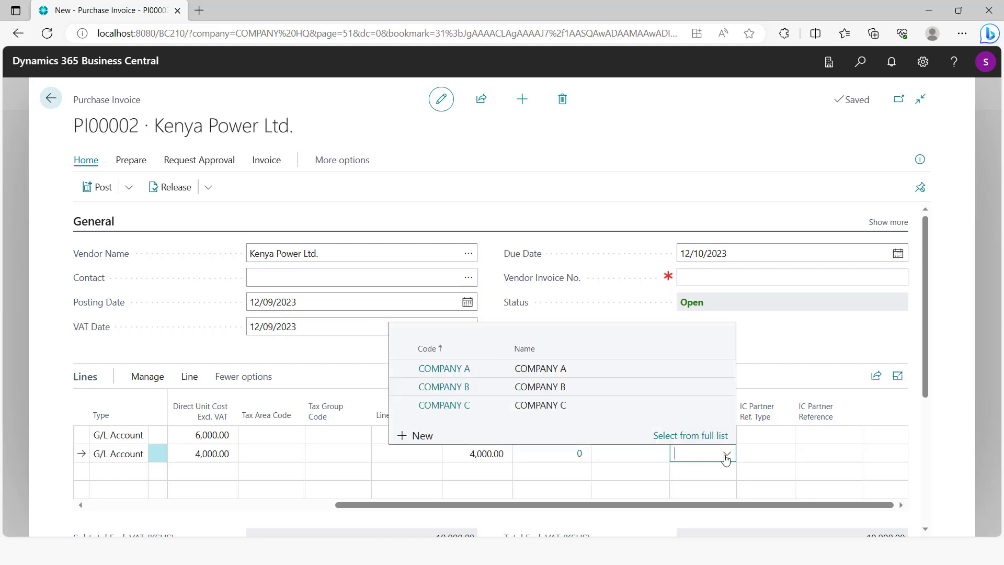
{"action": "left_click", "coordinate": [456, 370]}
{"action": "left_click", "coordinate": [814, 454]}
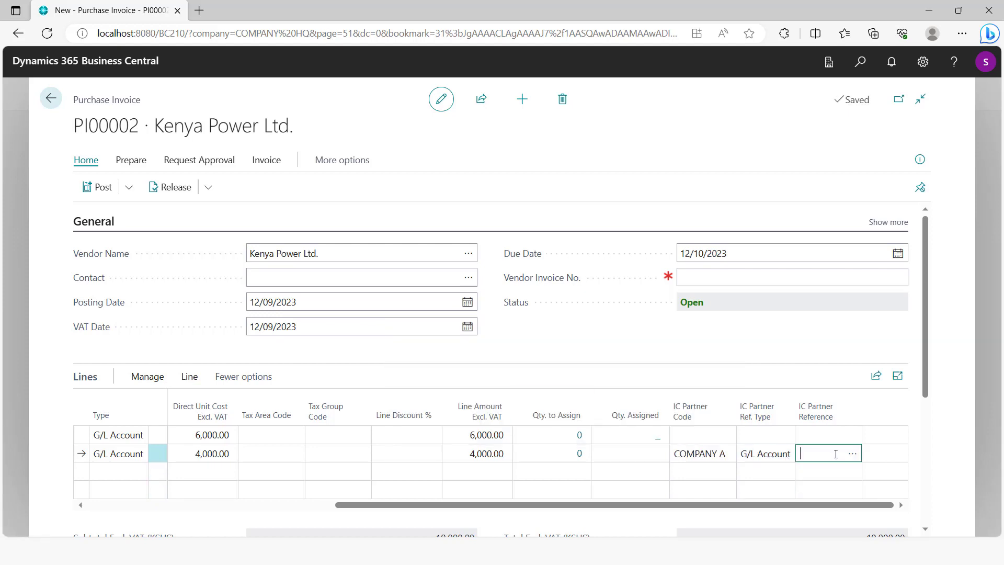
{"action": "left_click", "coordinate": [852, 454]}
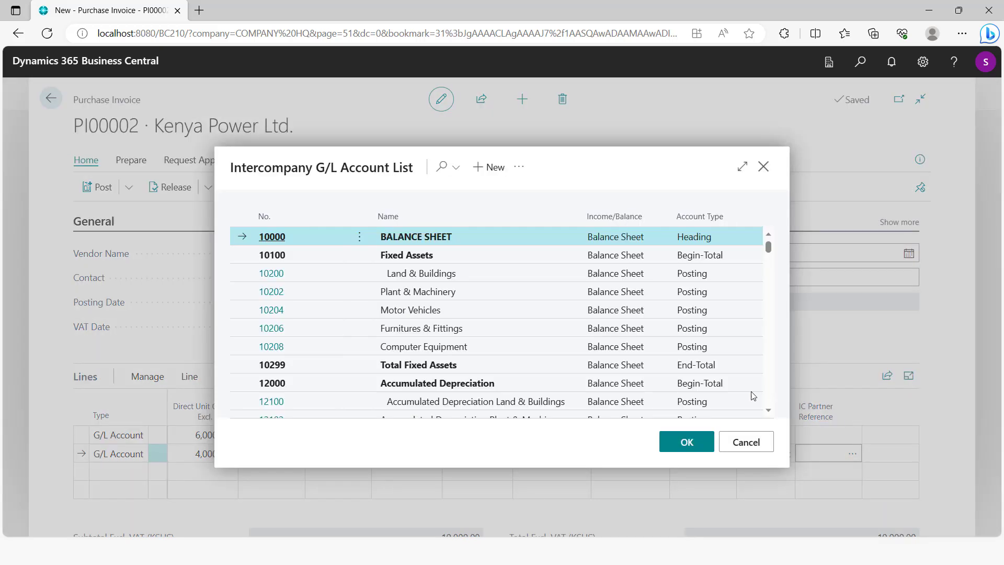
{"action": "scroll", "coordinate": [398, 328], "scroll_direction": "down", "scroll_amount": 20}
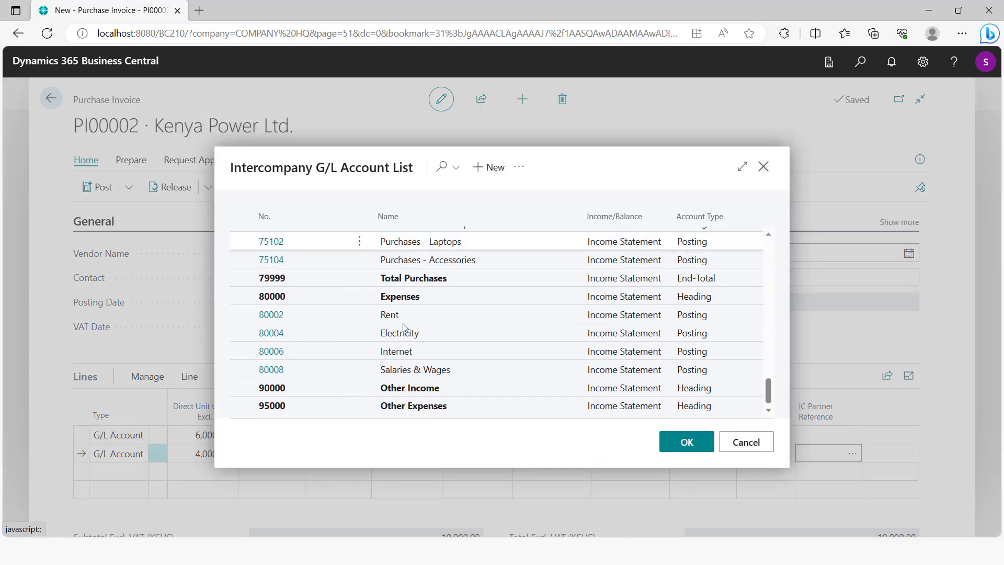
{"action": "left_click", "coordinate": [407, 334]}
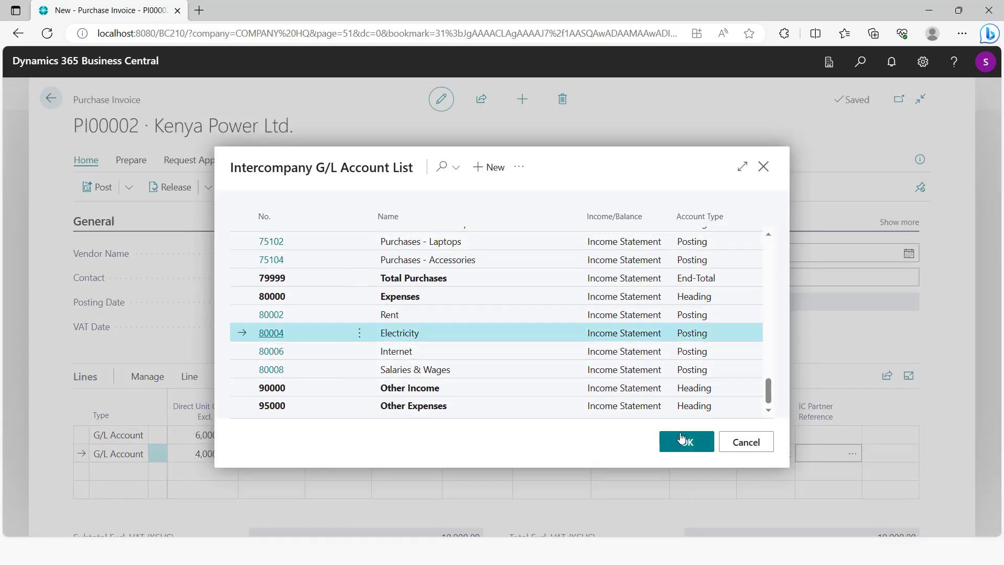
{"action": "left_click", "coordinate": [697, 435]}
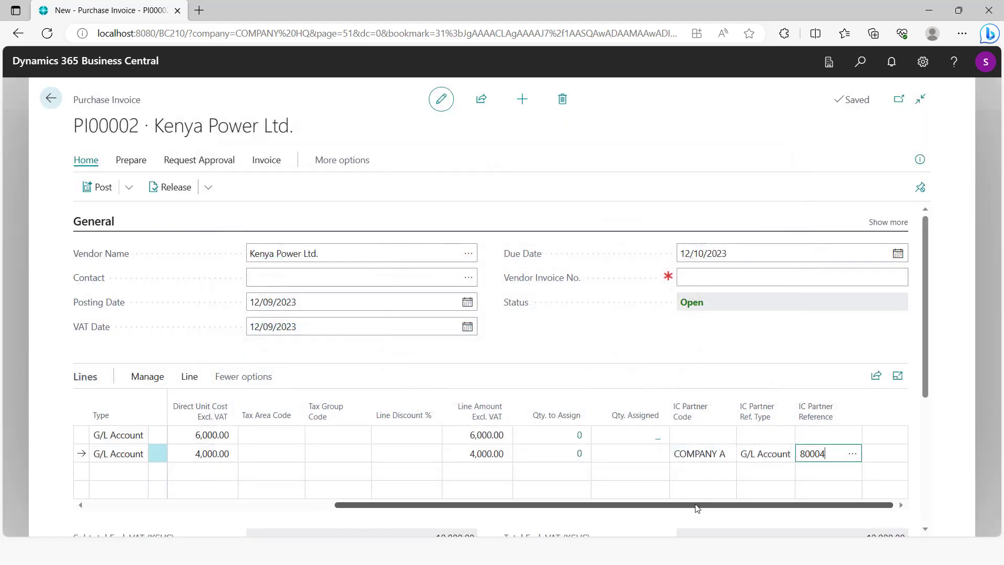
Enter vendor invoice number 74120 and post the Kenya Power purchase invoice.
{"action": "left_click_drag", "start_coordinate": [700, 505], "coordinate": [379, 519]}
{"action": "left_click", "coordinate": [712, 277]}
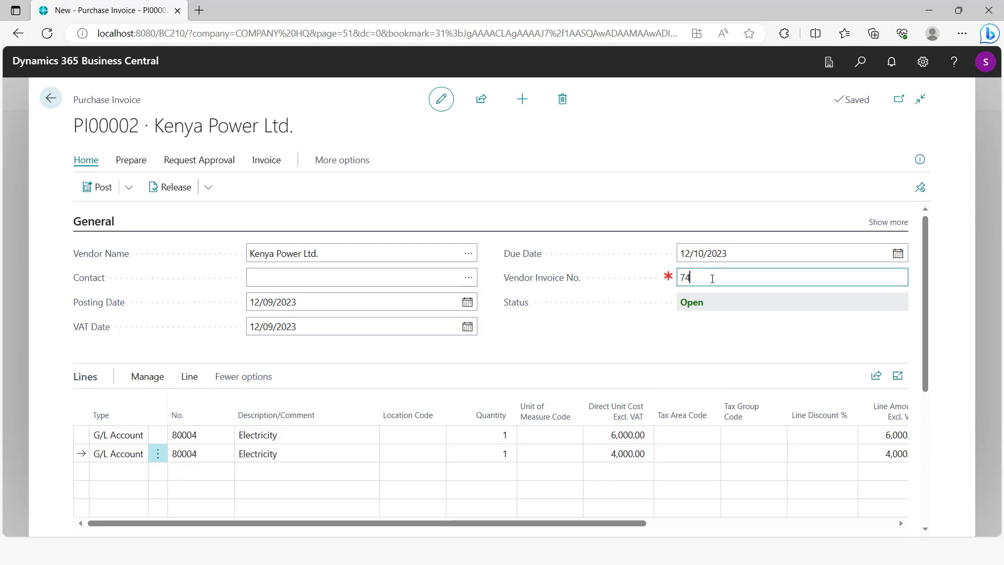
{"action": "left_click", "coordinate": [108, 193]}
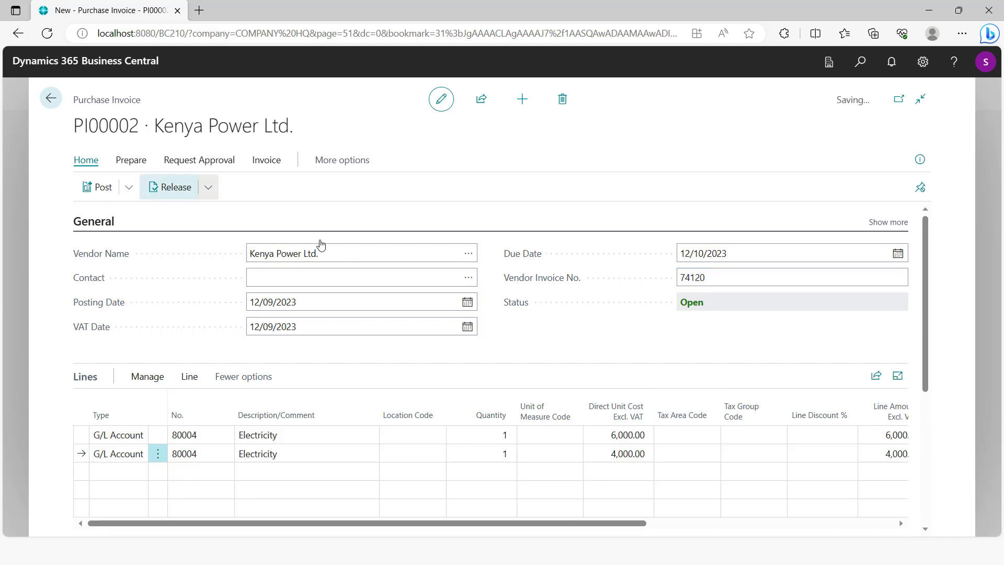
{"action": "left_click", "coordinate": [559, 339]}
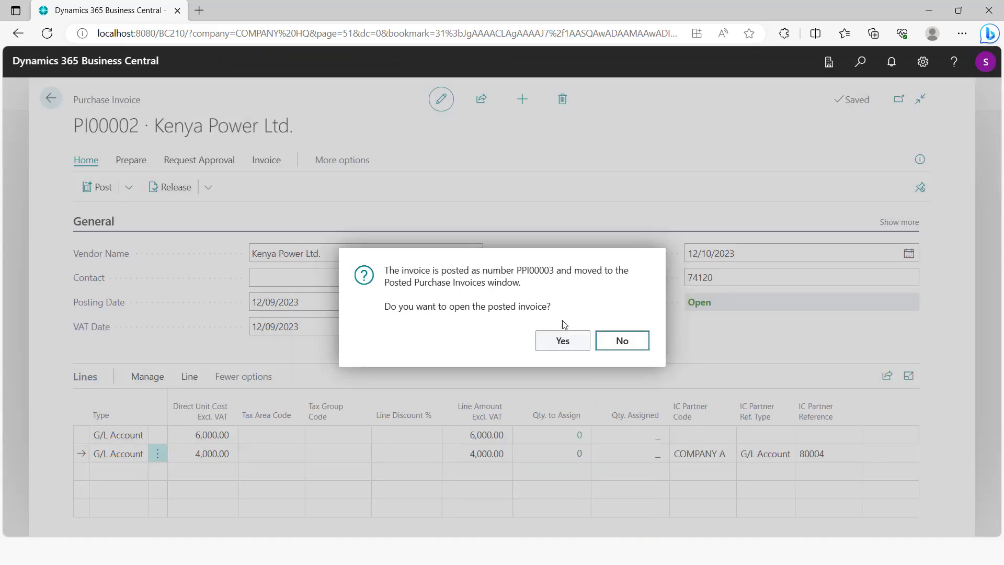
Open the posted purchase invoice and review the general ledger entries it generated.
{"action": "left_click", "coordinate": [558, 340]}
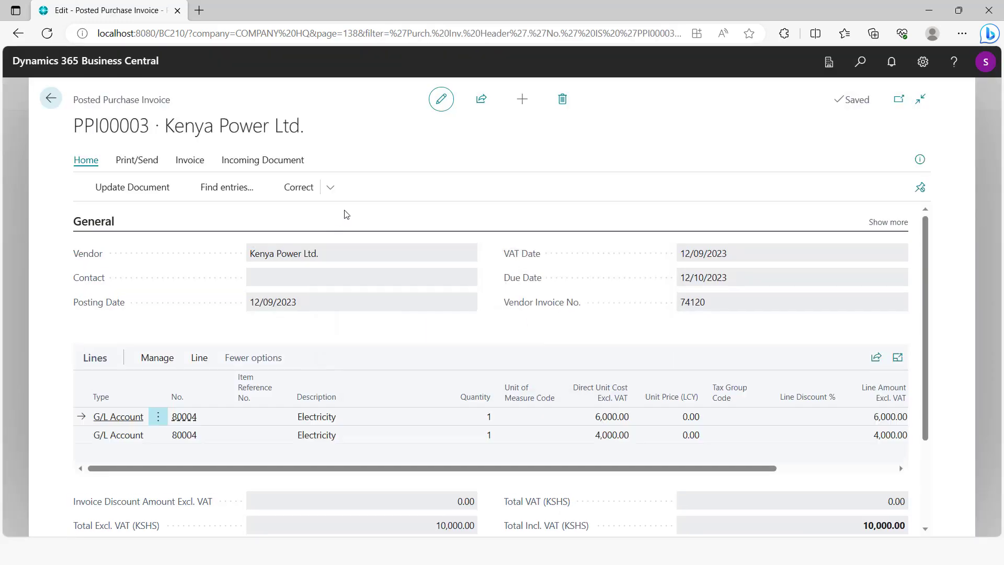
{"action": "left_click", "coordinate": [223, 191]}
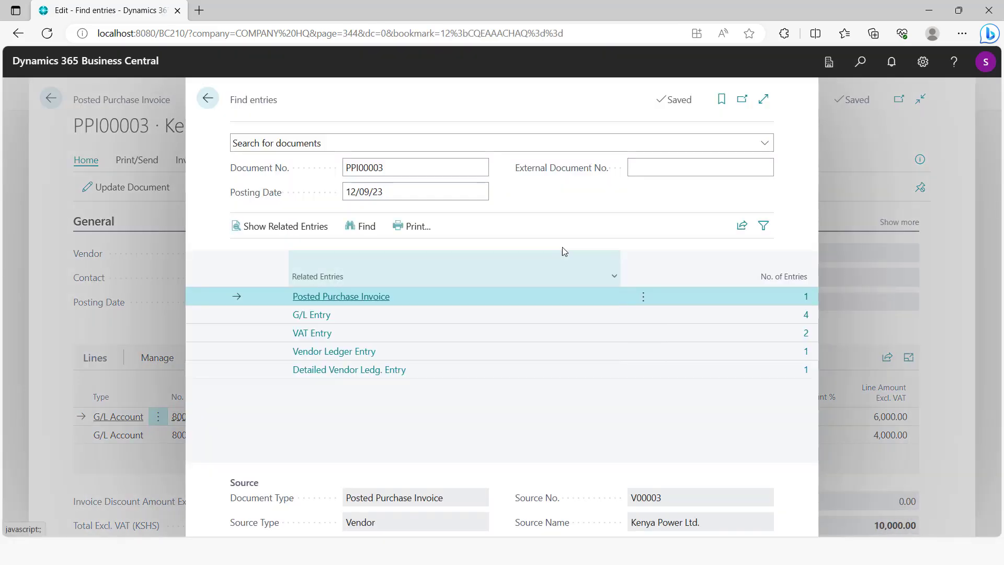
{"action": "left_click", "coordinate": [806, 316]}
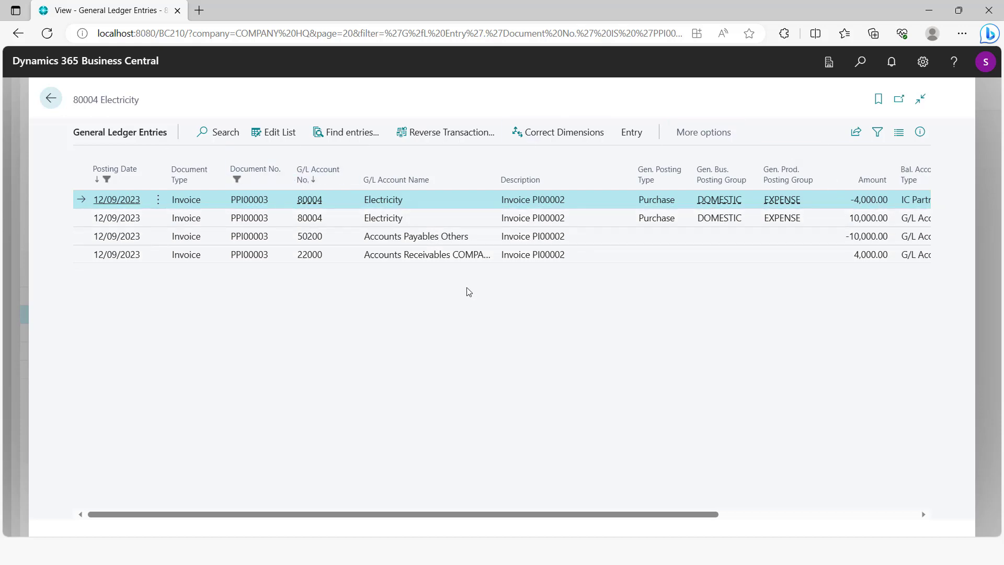
{"action": "left_click", "coordinate": [49, 101]}
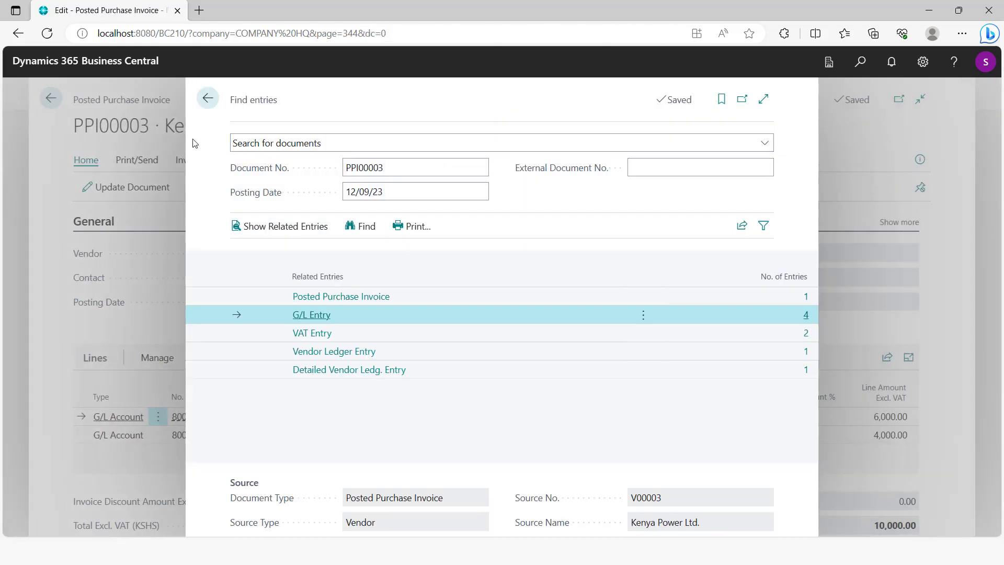
{"action": "left_click", "coordinate": [209, 99]}
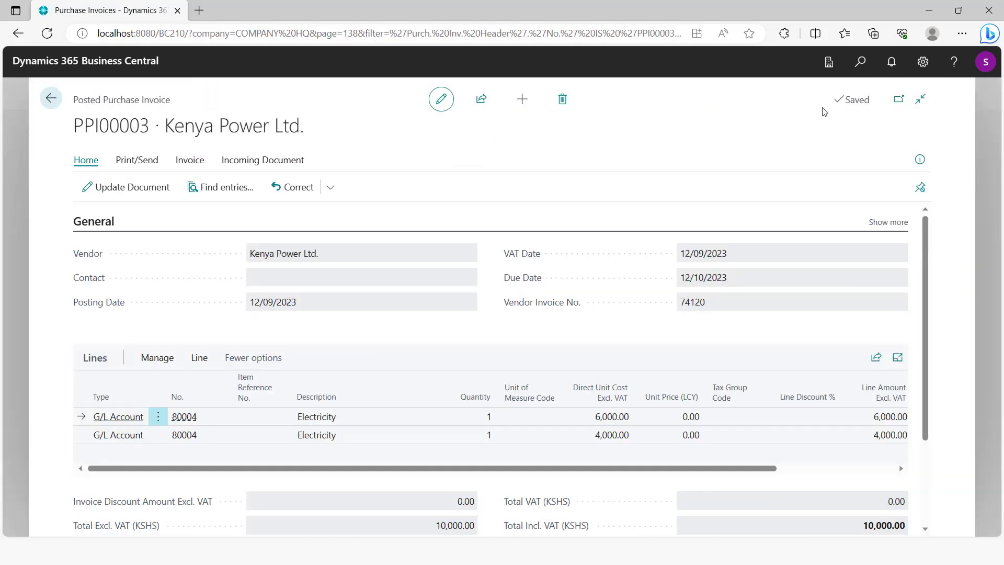
Leave the posted invoice, switch the working company to COMPANY A and go to its home page.
{"action": "left_click", "coordinate": [50, 101]}
{"action": "left_click", "coordinate": [922, 62]}
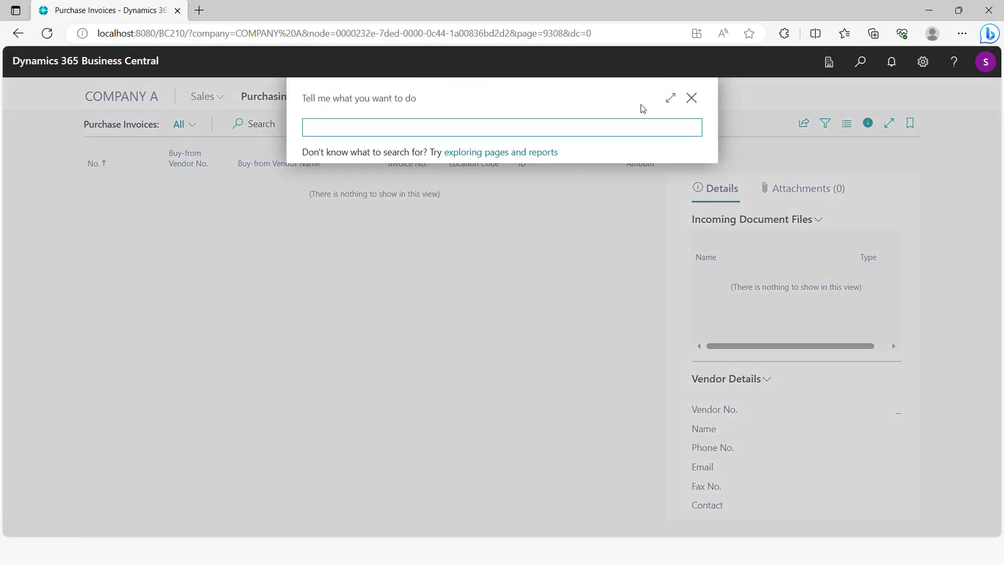
{"action": "left_click", "coordinate": [691, 98]}
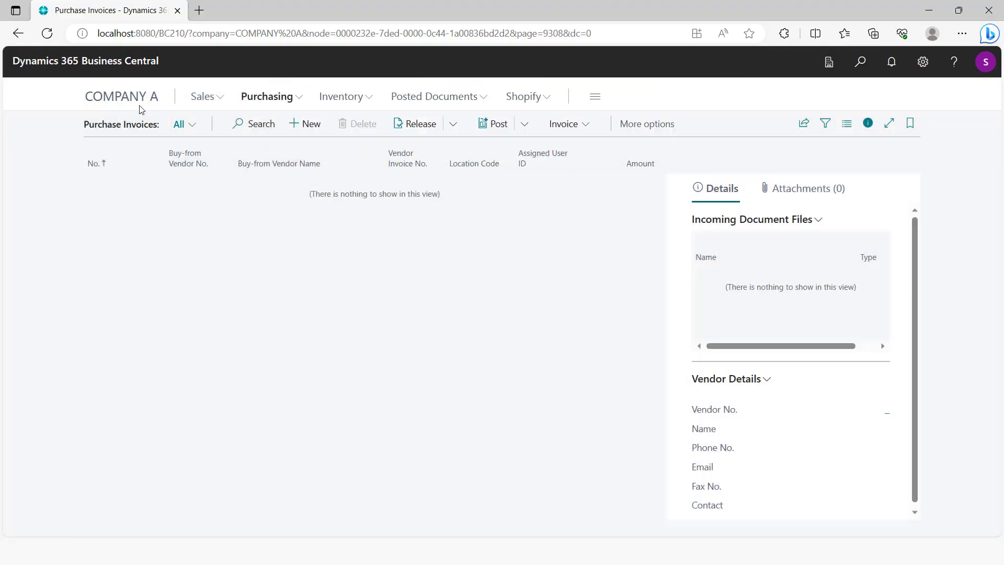
{"action": "left_click", "coordinate": [114, 101]}
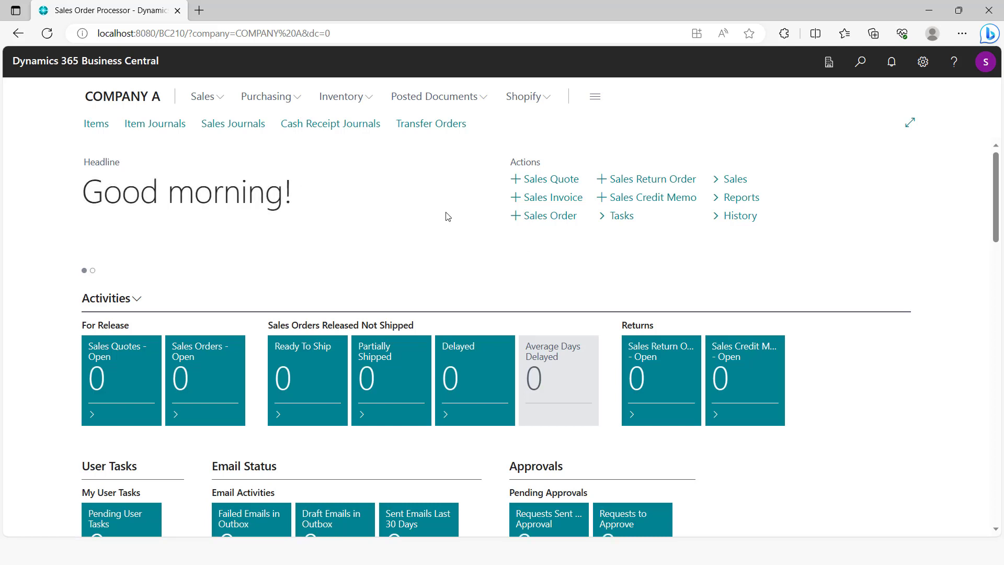
Check the Intercompany Inbox Transactions of COMPANY A for incoming transactions.
{"action": "left_click", "coordinate": [861, 65]}
{"action": "type", "text": "inbox"}
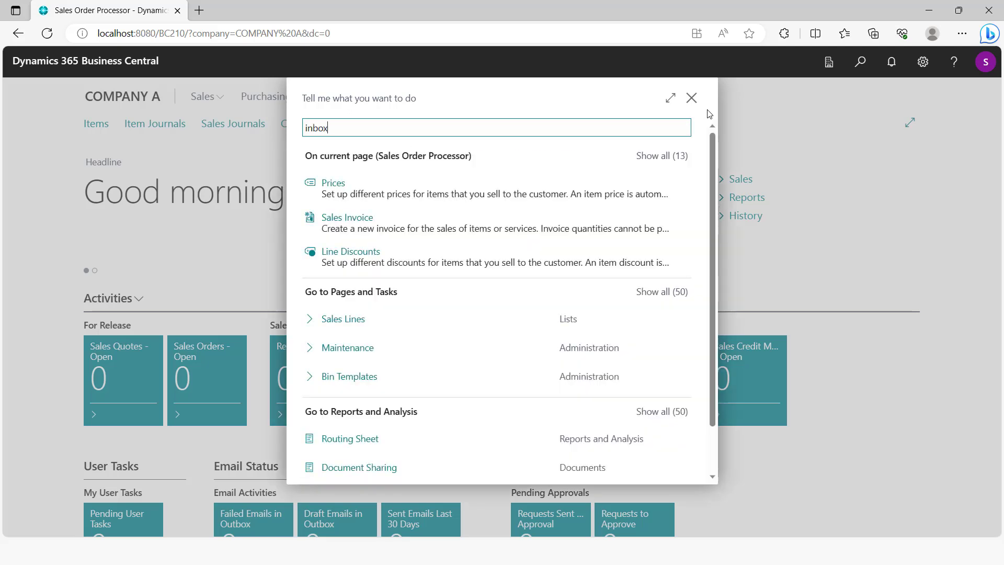
{"action": "left_click", "coordinate": [444, 212]}
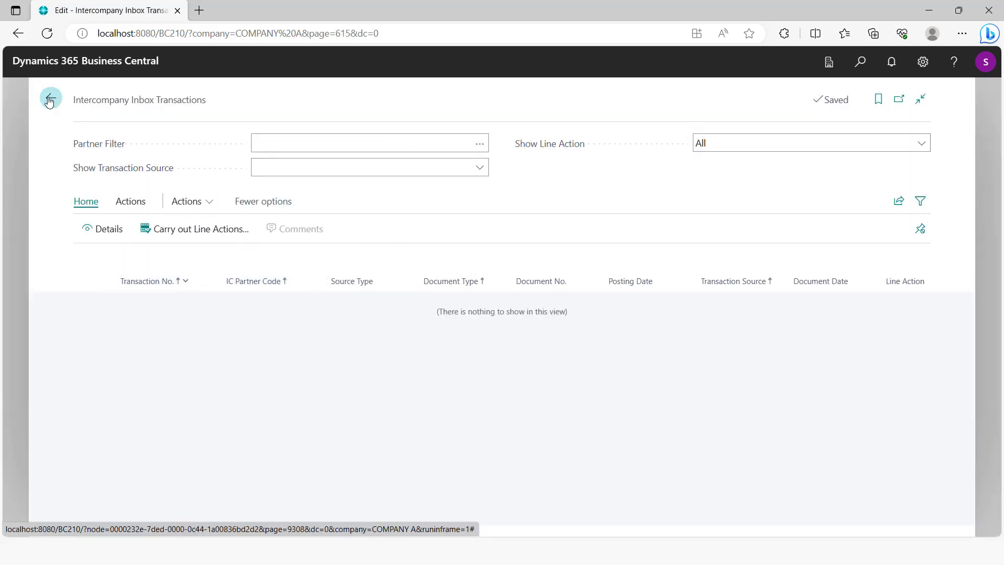
{"action": "left_click", "coordinate": [48, 99]}
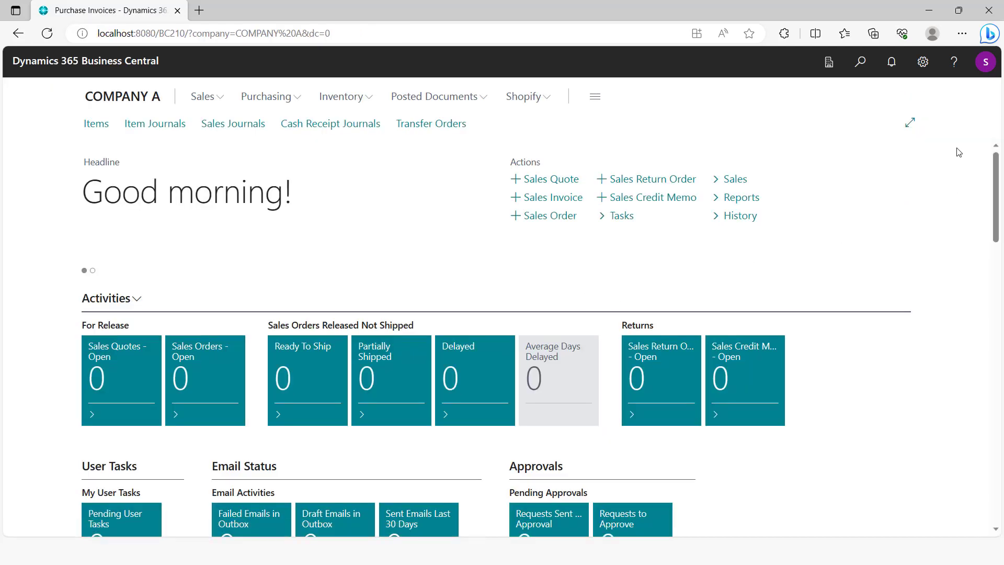
Review COMPANY A's Intercompany Setup, including automatic sending and the default IC general journal template and batch.
{"action": "left_click", "coordinate": [861, 62]}
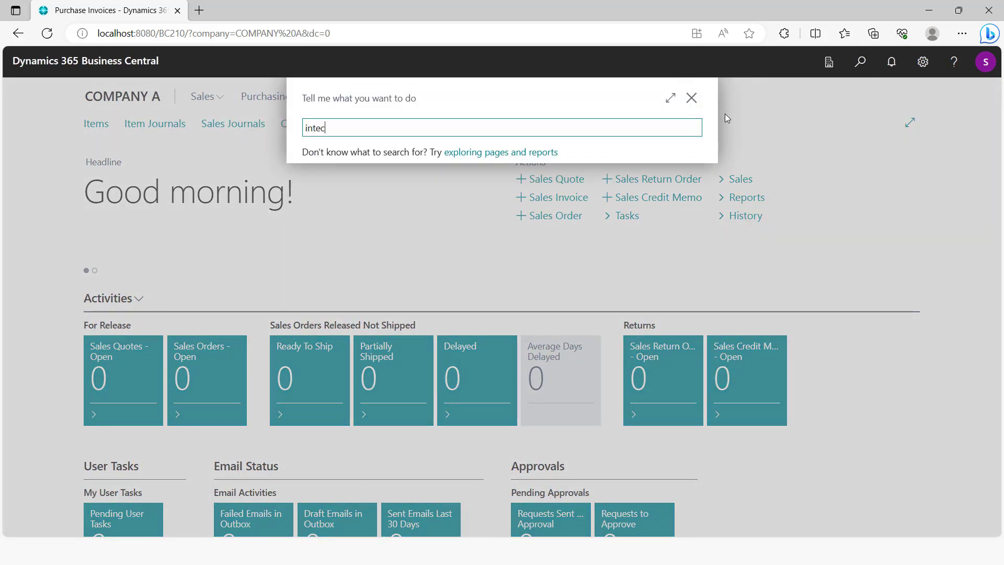
{"action": "type", "text": "intecompany setup"}
{"action": "left_click", "coordinate": [367, 185]}
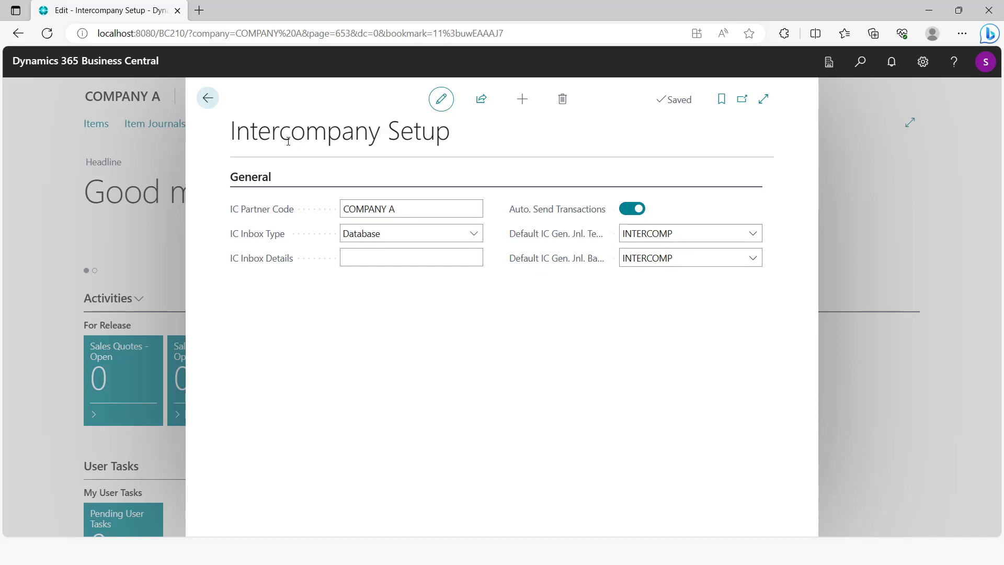
{"action": "left_click", "coordinate": [208, 99]}
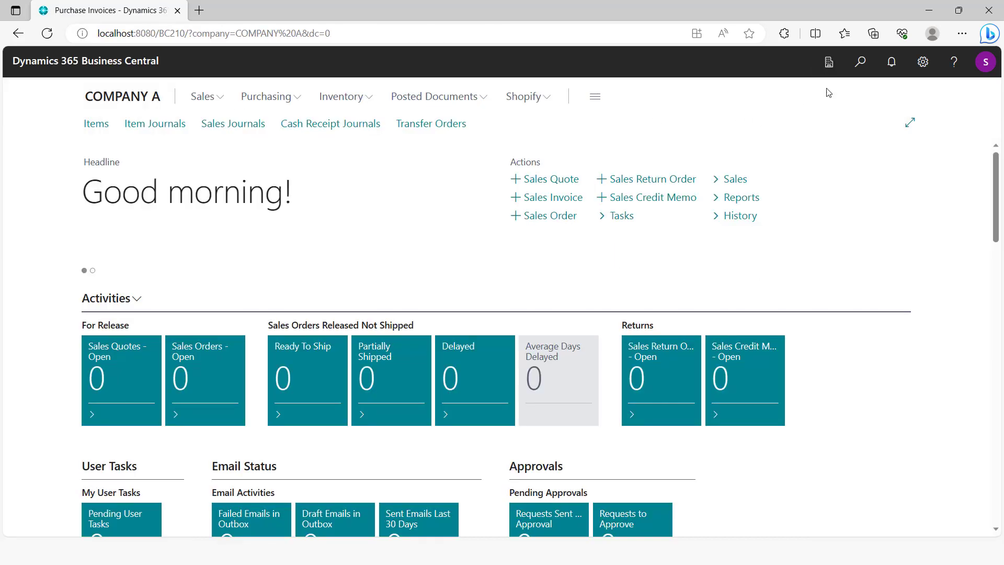
Check in Feature Management the current company status of the automatic acceptance feature update.
{"action": "left_click", "coordinate": [860, 62]}
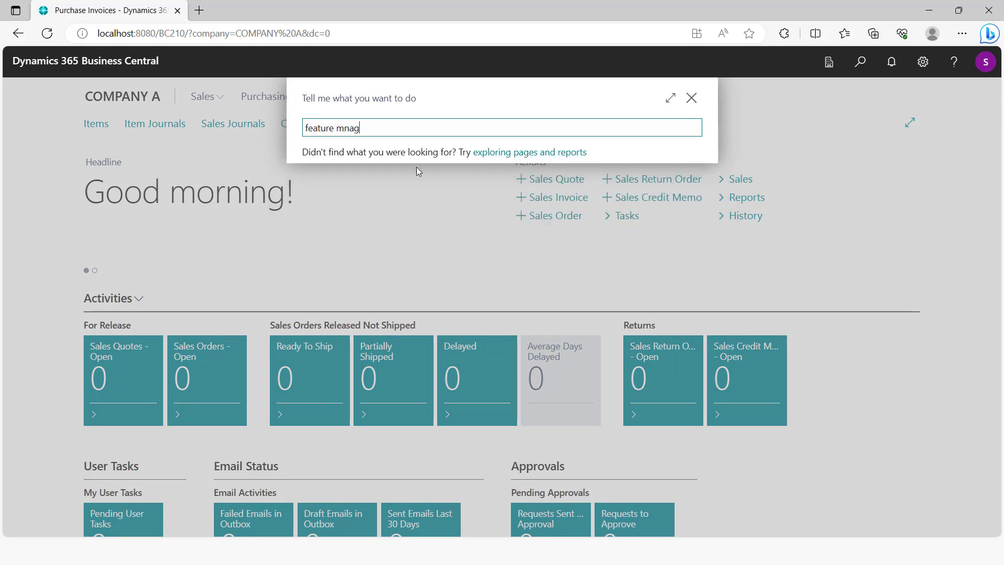
{"action": "key", "text": "BackSpace"}
{"action": "key", "text": "BackSpace"}
{"action": "key", "text": "BackSpace"}
{"action": "type", "text": "ana"}
{"action": "left_click", "coordinate": [373, 179]}
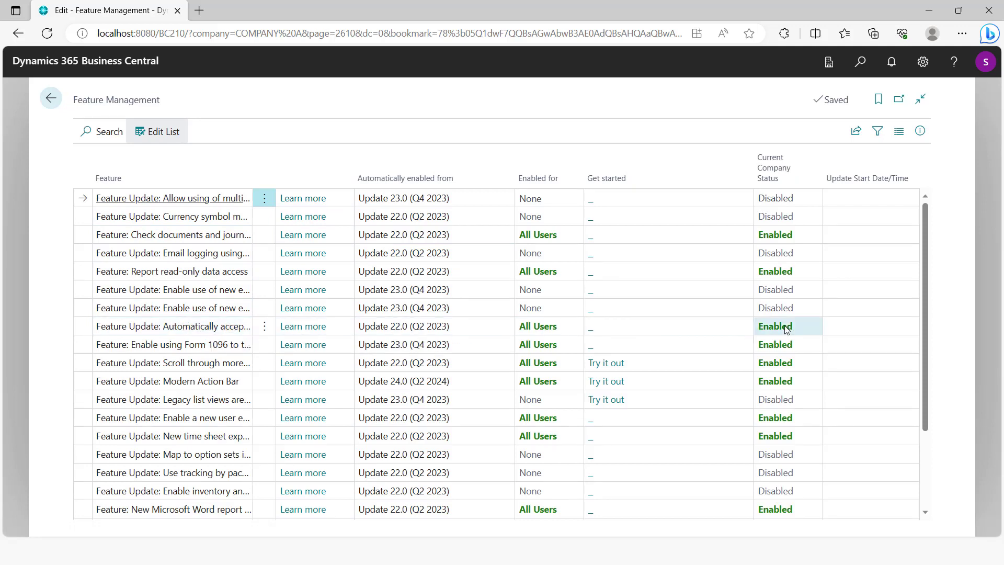
{"action": "left_click", "coordinate": [51, 98]}
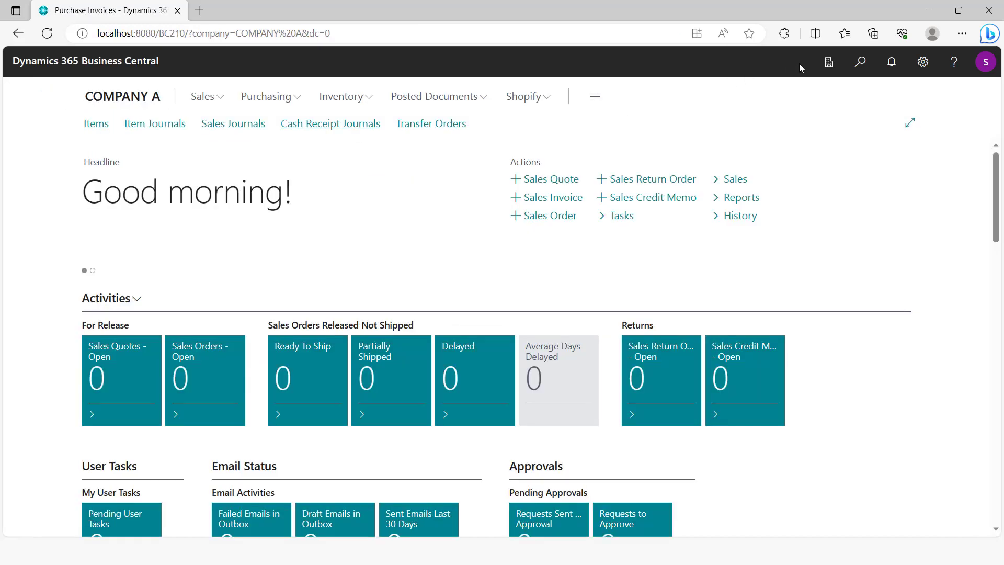
Open COMPANY A's Intercompany General Journal and preview the G/L entries for posting the INTERCOMP batch.
{"action": "left_click", "coordinate": [866, 63]}
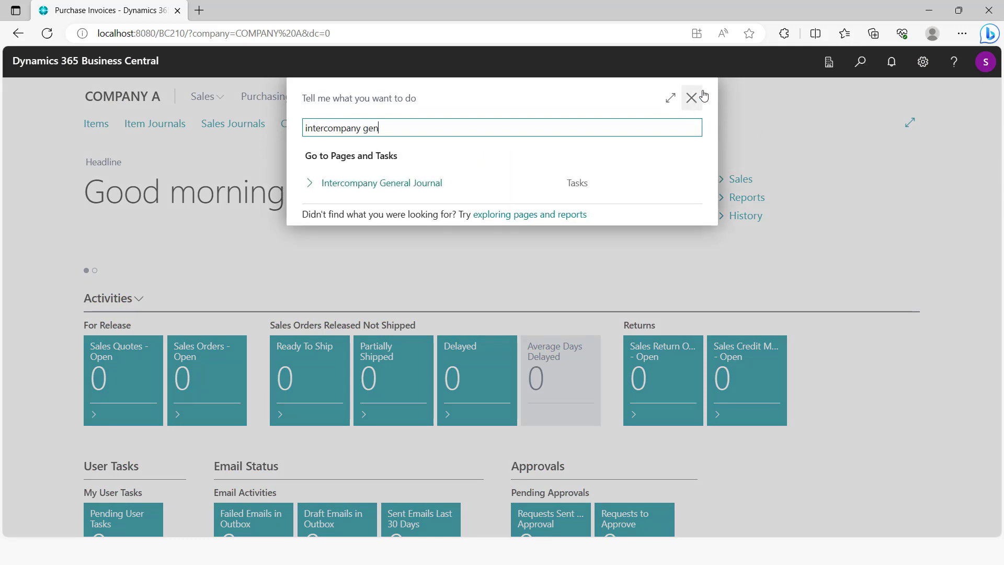
{"action": "left_click", "coordinate": [465, 187]}
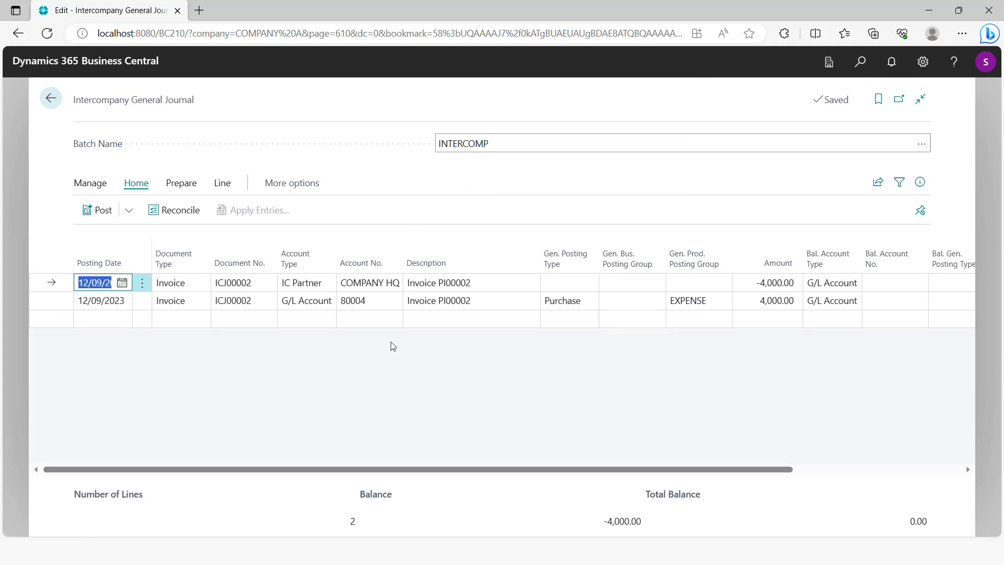
{"action": "left_click", "coordinate": [128, 215]}
{"action": "left_click", "coordinate": [134, 257]}
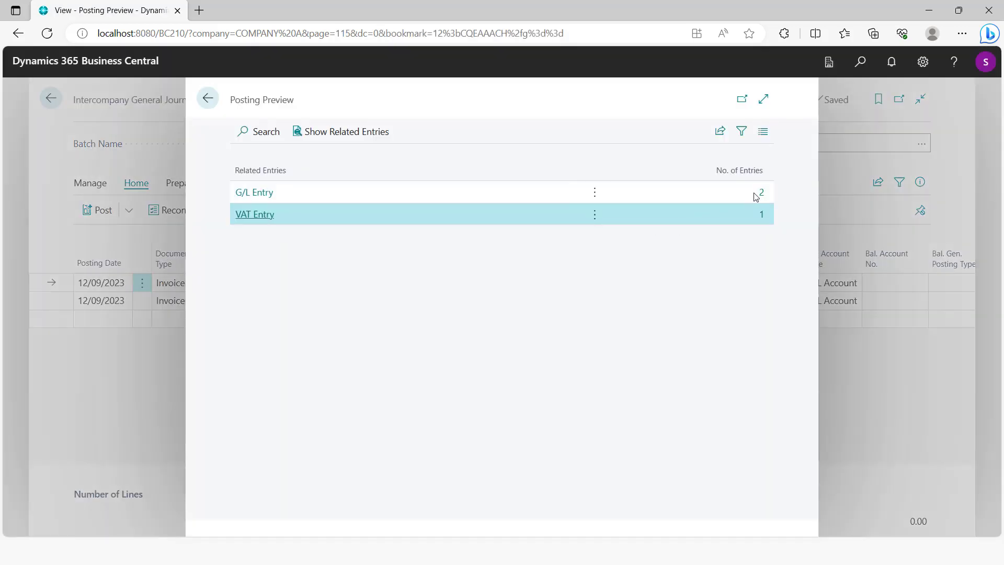
{"action": "left_click", "coordinate": [761, 194]}
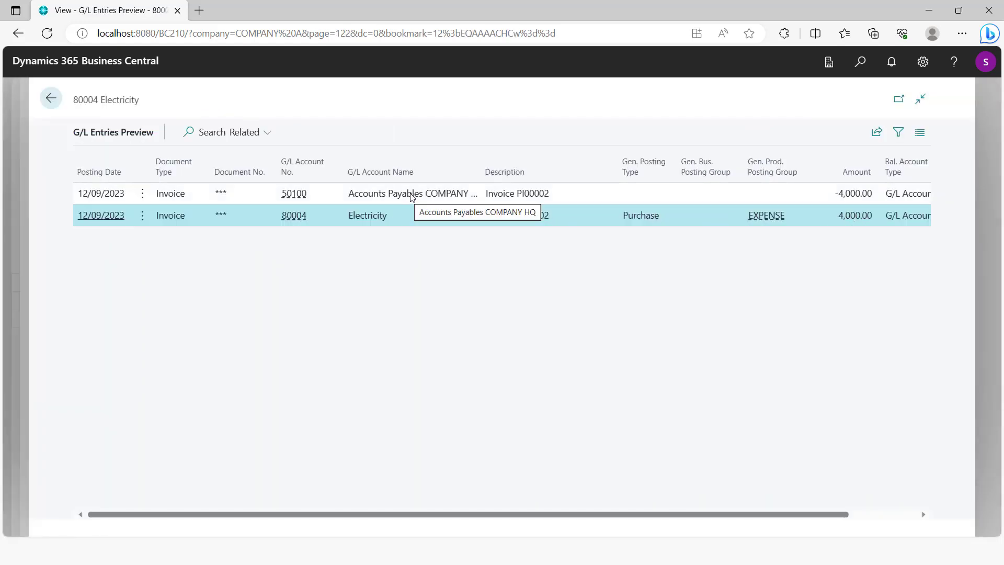
{"action": "left_click", "coordinate": [50, 98]}
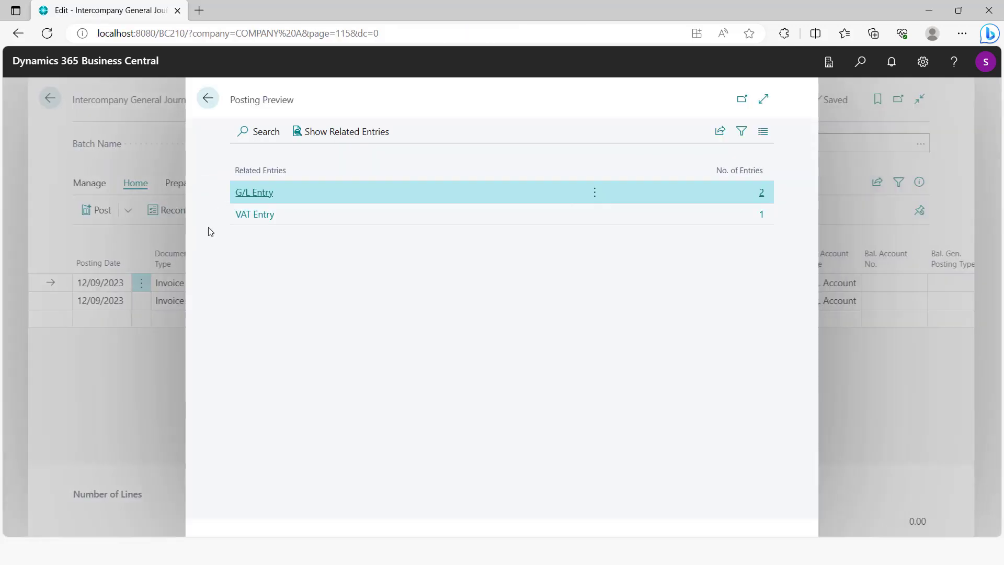
{"action": "left_click", "coordinate": [206, 99]}
Post the lines of the INTERCOMP journal batch and return to the home page.
{"action": "left_click", "coordinate": [99, 210]}
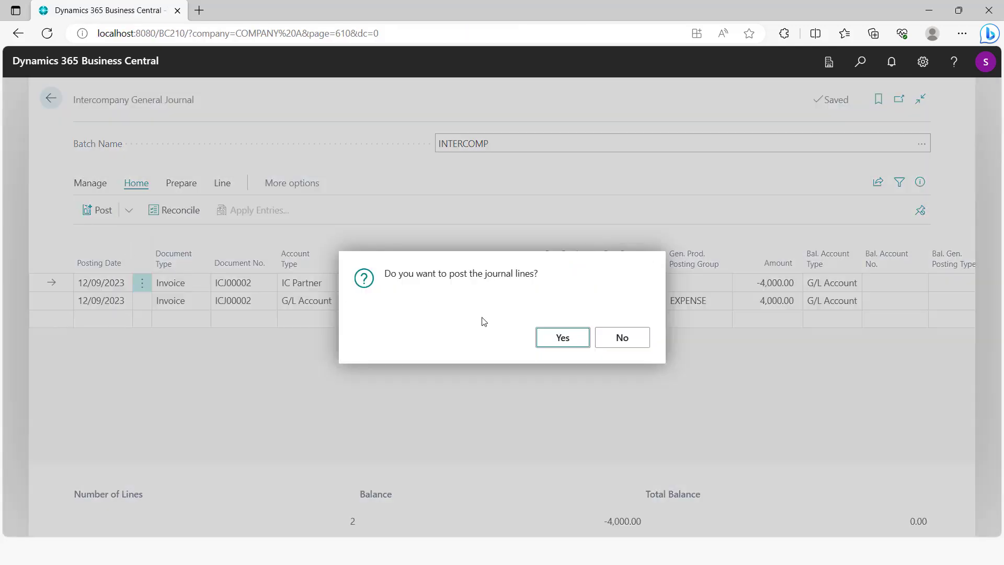
{"action": "left_click", "coordinate": [544, 340]}
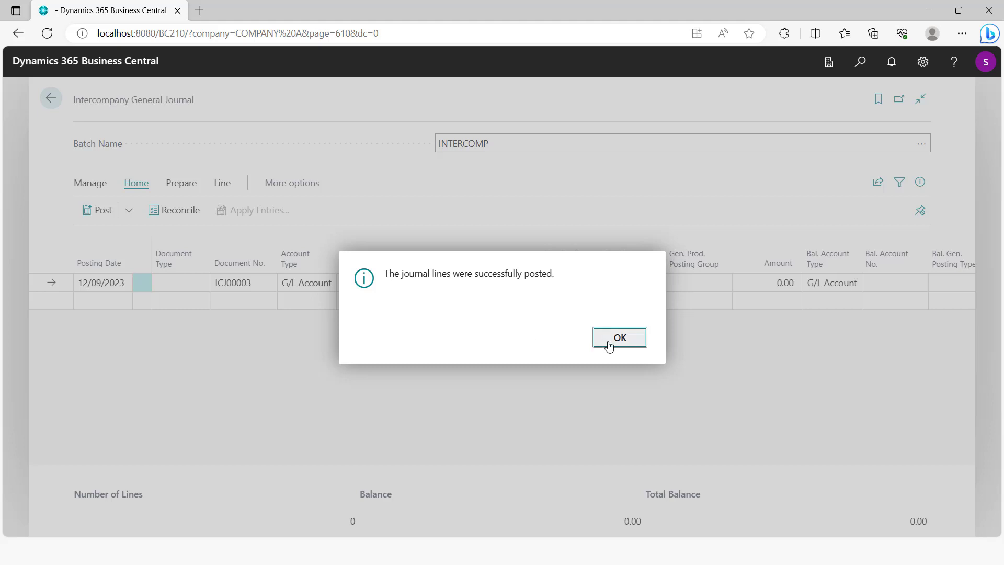
{"action": "left_click", "coordinate": [607, 342]}
{"action": "left_click", "coordinate": [51, 99]}
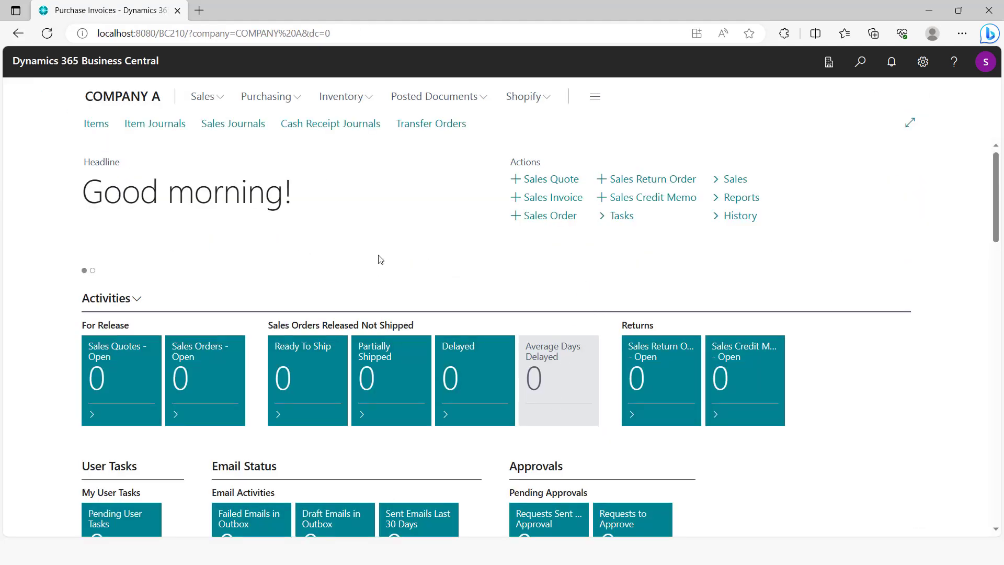
Change the working company to COMPANY HQ in the user settings.
{"action": "left_click", "coordinate": [922, 62]}
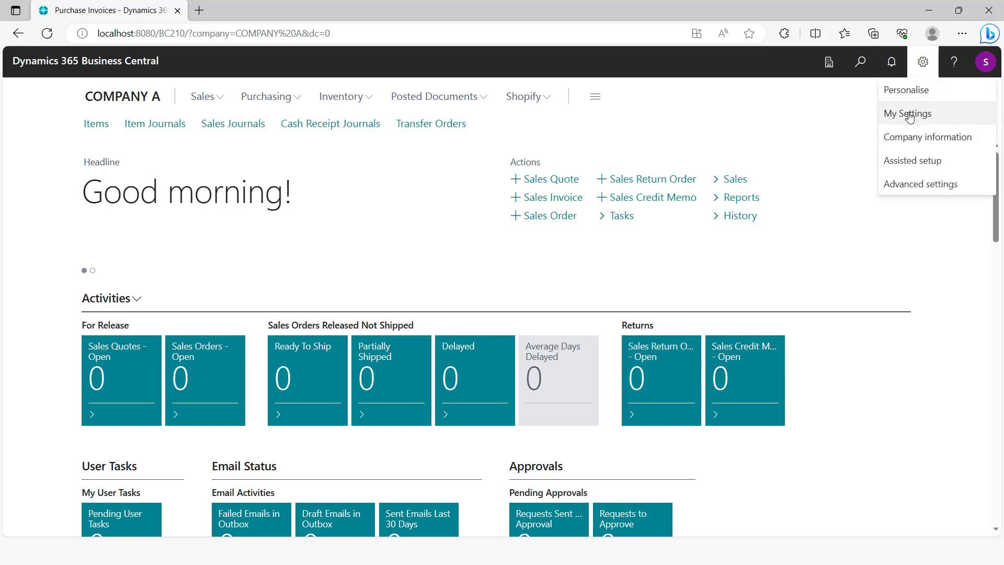
{"action": "left_click", "coordinate": [906, 114]}
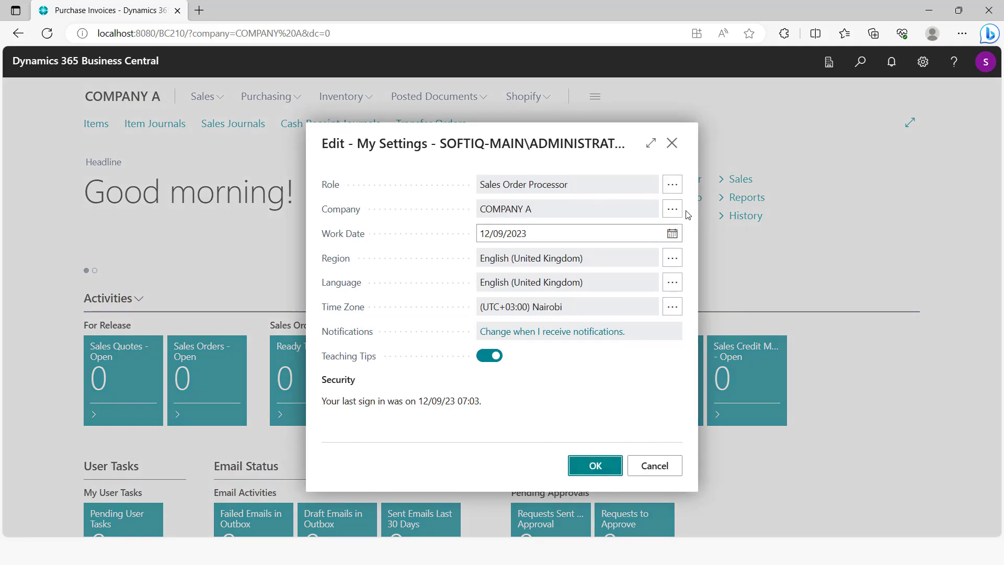
{"action": "left_click", "coordinate": [673, 210]}
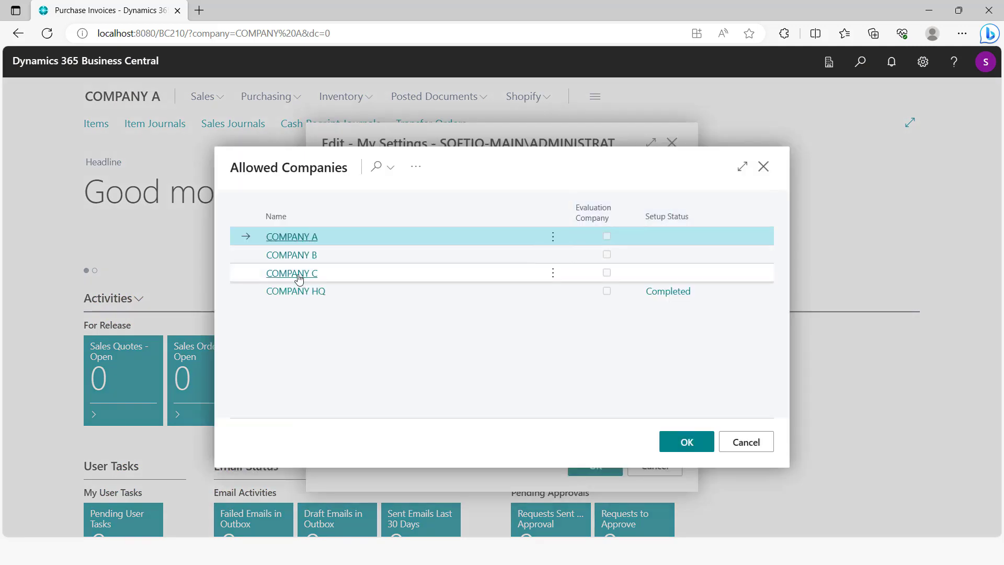
{"action": "left_click", "coordinate": [294, 291]}
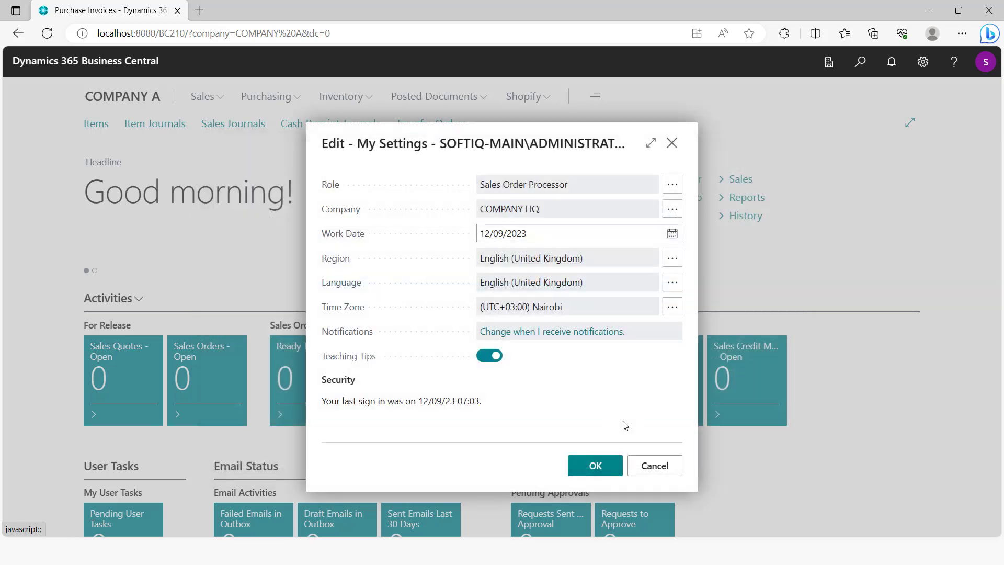
{"action": "left_click", "coordinate": [589, 468]}
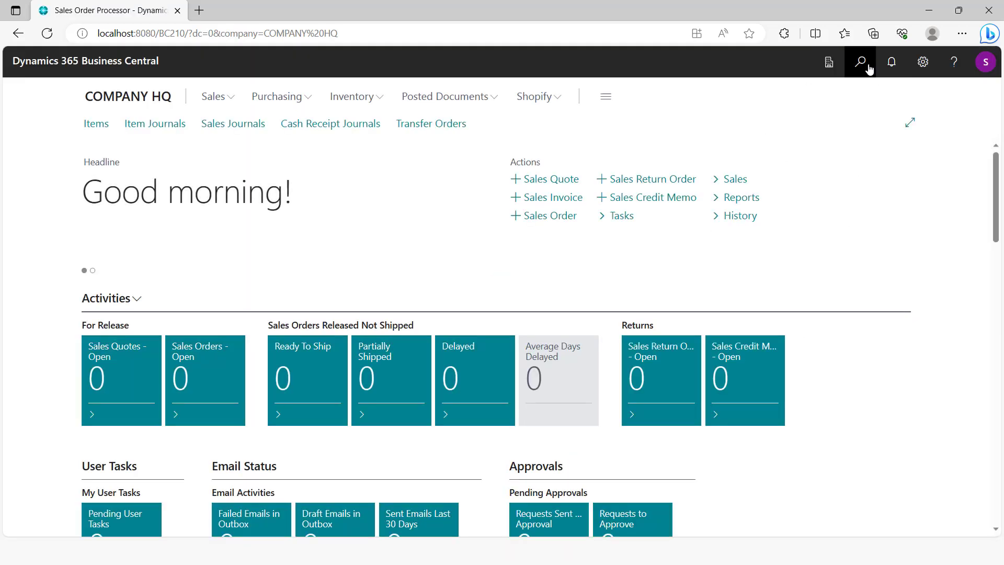
Open COMPANY HQ's Intercompany General Journal and enter a line for G/L account 28500 Petty Cash with an amount of -6000.
{"action": "left_click", "coordinate": [860, 62]}
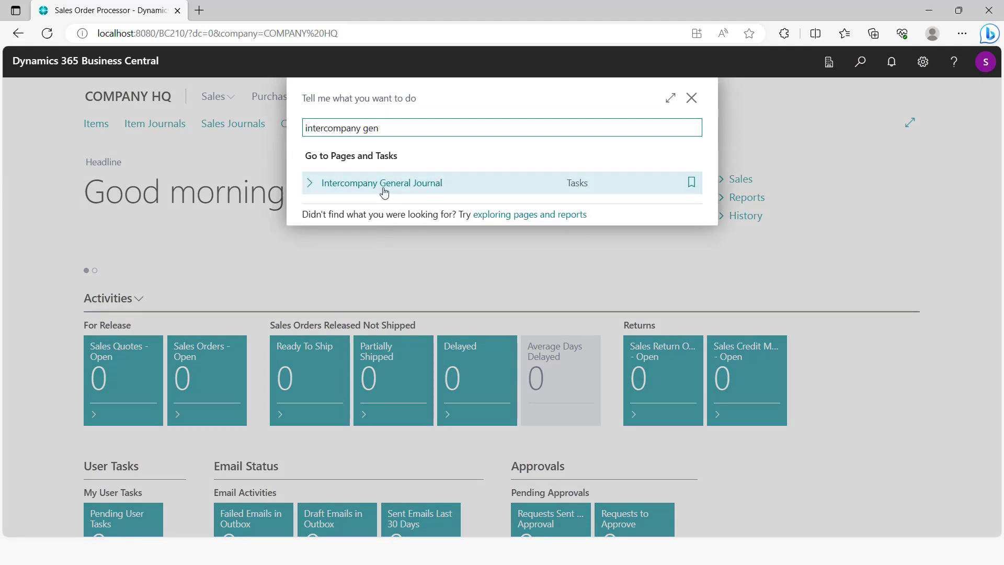
{"action": "left_click", "coordinate": [384, 186]}
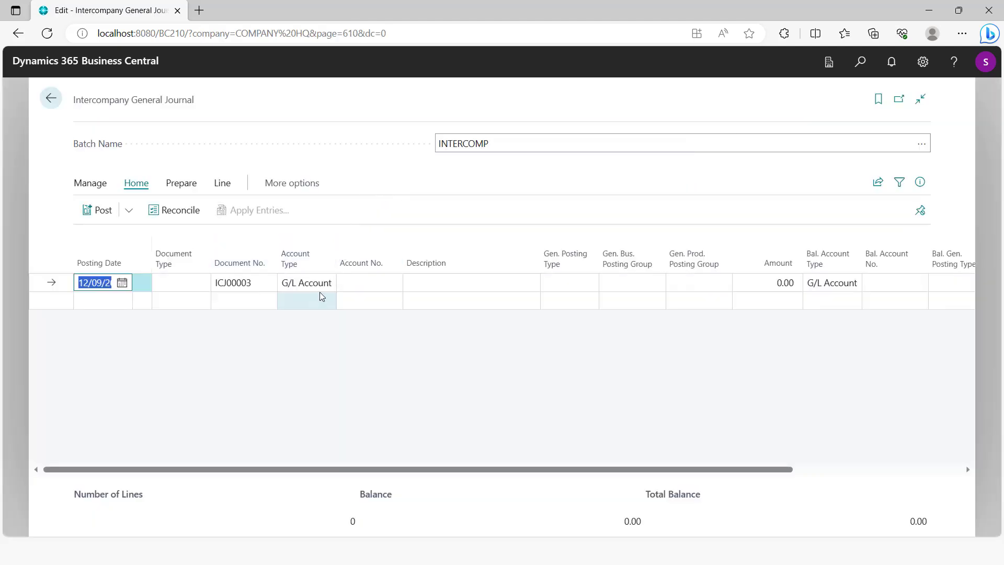
{"action": "left_click", "coordinate": [370, 282]}
{"action": "left_click", "coordinate": [394, 283]}
{"action": "scroll", "coordinate": [397, 379], "scroll_direction": "down", "scroll_amount": 10}
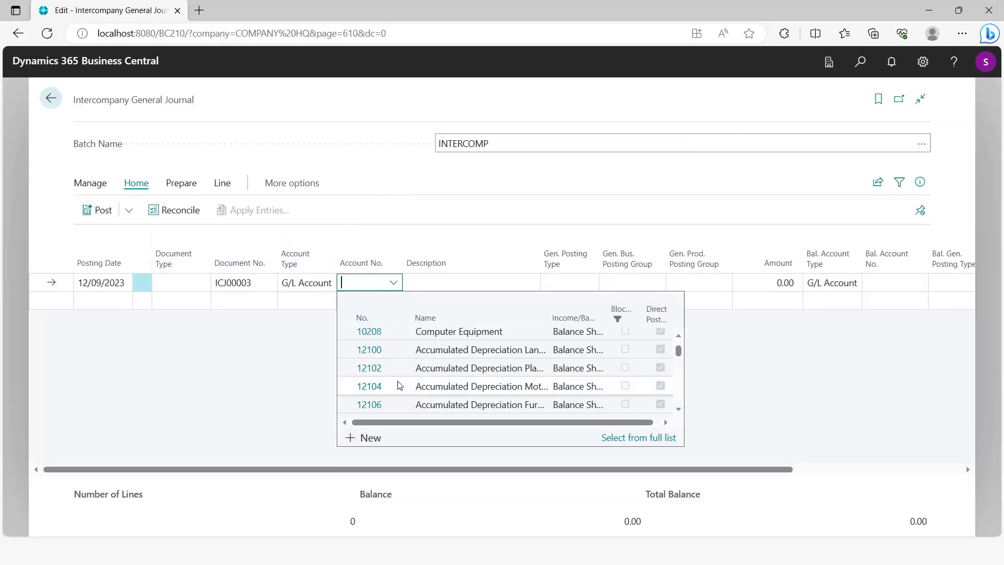
{"action": "scroll", "coordinate": [407, 371], "scroll_direction": "up", "scroll_amount": 1}
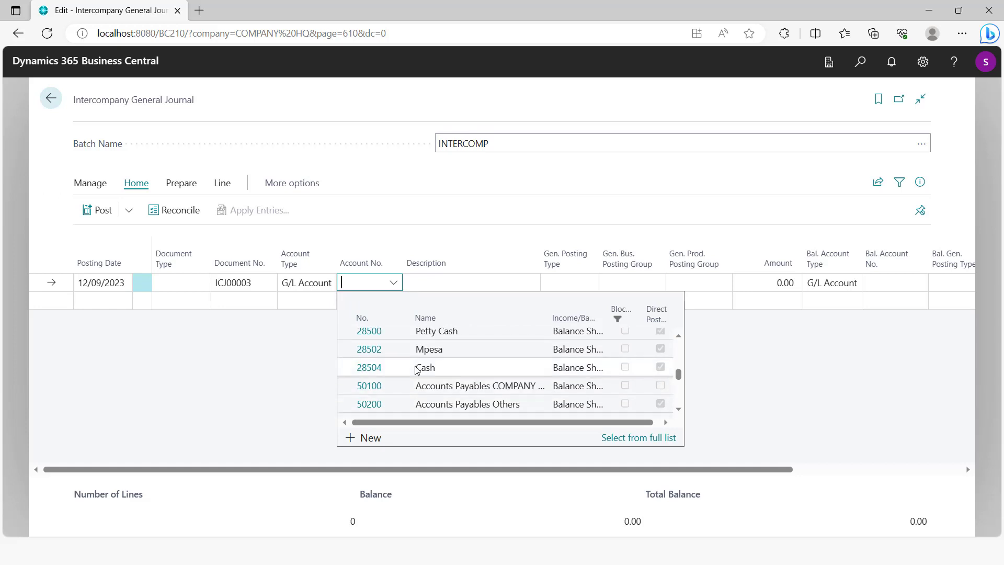
{"action": "left_click", "coordinate": [454, 335]}
{"action": "left_click", "coordinate": [772, 283]}
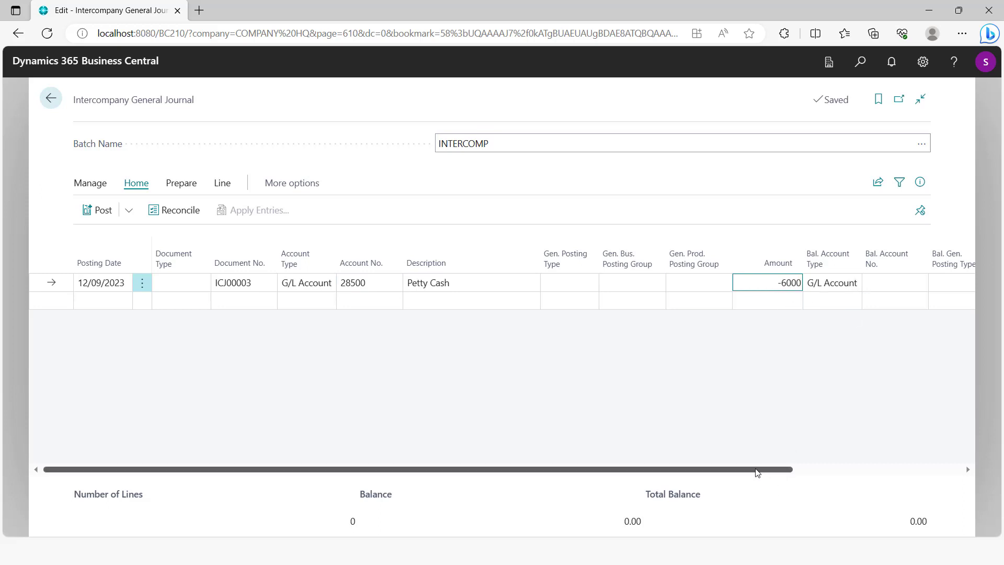
Set the Petty Cash line's balancing account type to Customer and its balancing account to C00002, COMPANY B.
{"action": "left_click_drag", "start_coordinate": [758, 469], "coordinate": [854, 469]}
{"action": "left_click", "coordinate": [727, 284]}
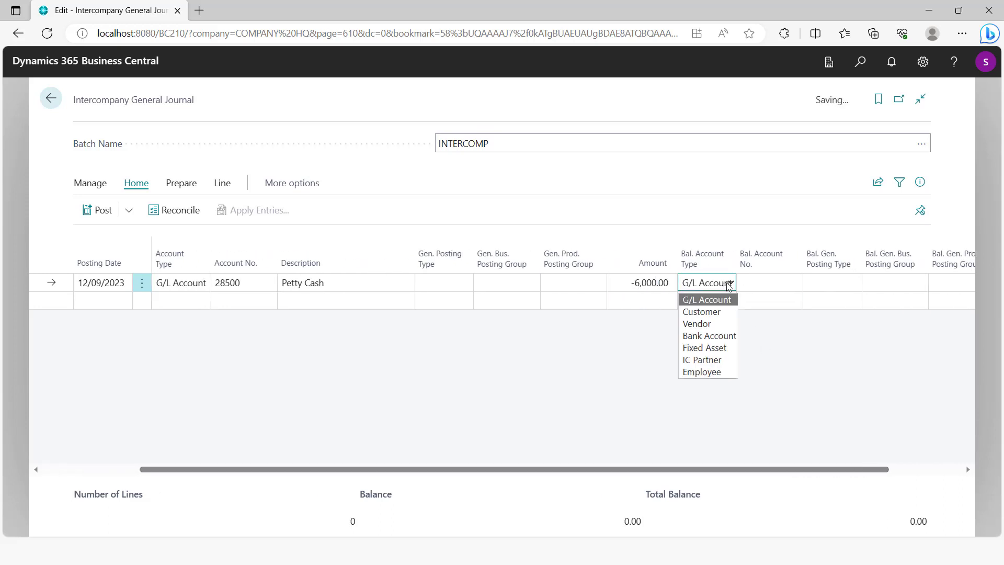
{"action": "left_click", "coordinate": [716, 308]}
{"action": "left_click", "coordinate": [765, 288]}
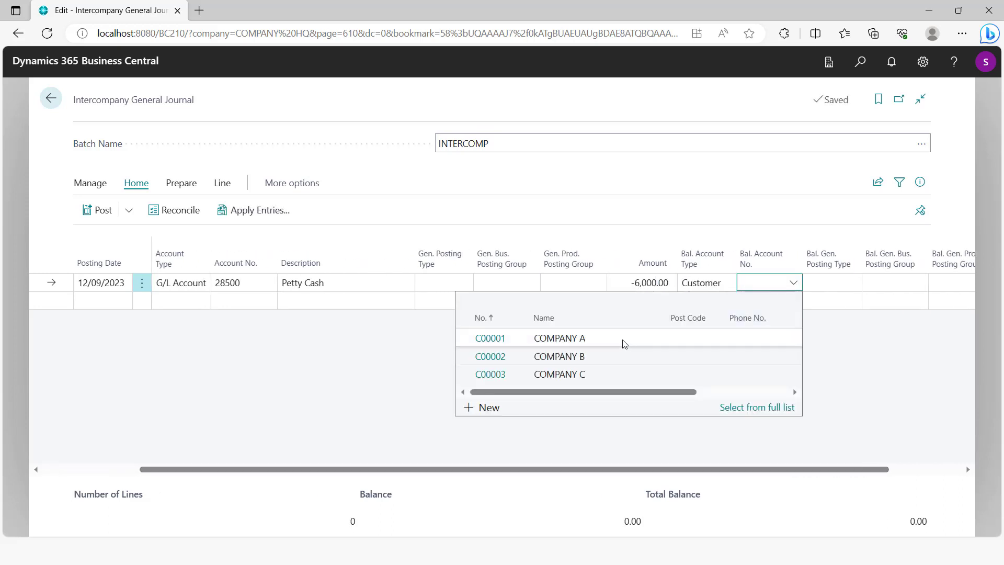
{"action": "left_click", "coordinate": [580, 356]}
Set the Petty Cash line's IC Partner G/L account number to 28500.
{"action": "left_click_drag", "start_coordinate": [665, 469], "coordinate": [829, 469]}
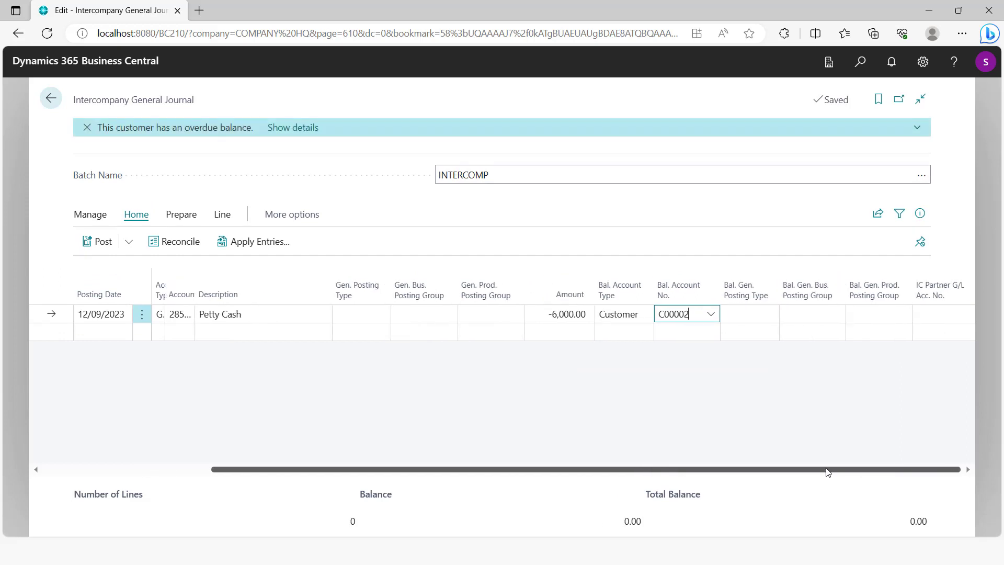
{"action": "left_click", "coordinate": [889, 314]}
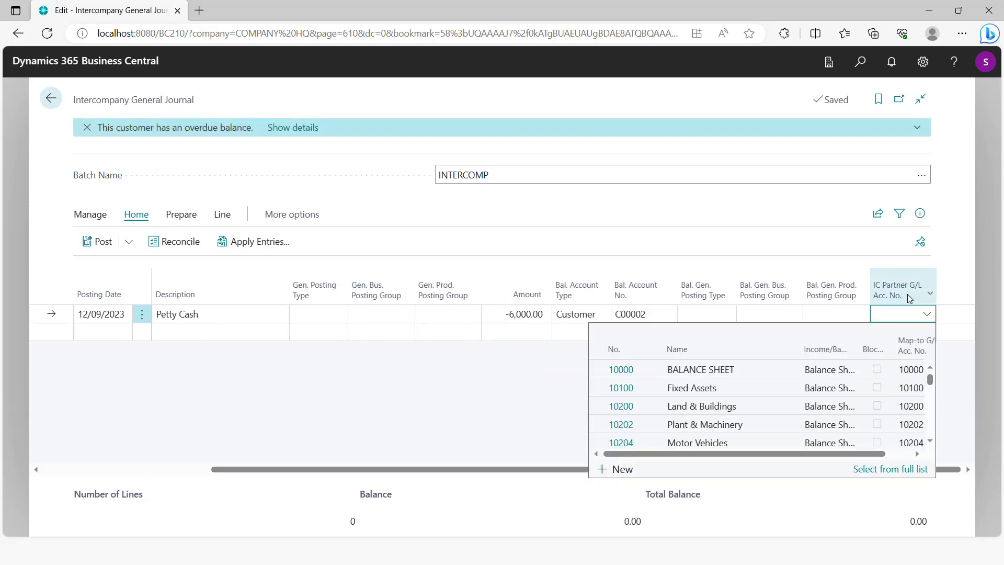
{"action": "scroll", "coordinate": [717, 413], "scroll_direction": "down", "scroll_amount": 10}
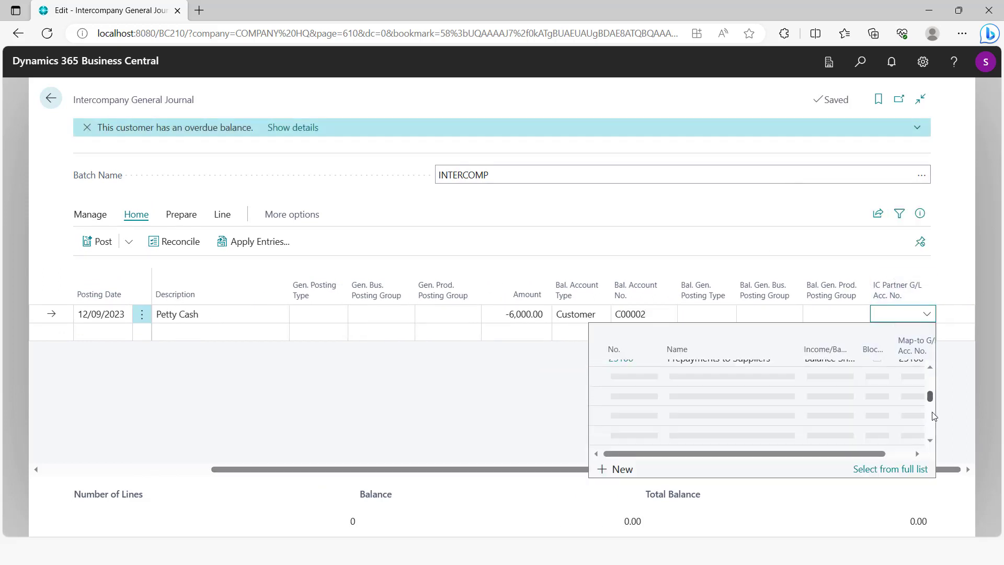
{"action": "scroll", "coordinate": [681, 407], "scroll_direction": "up", "scroll_amount": 5}
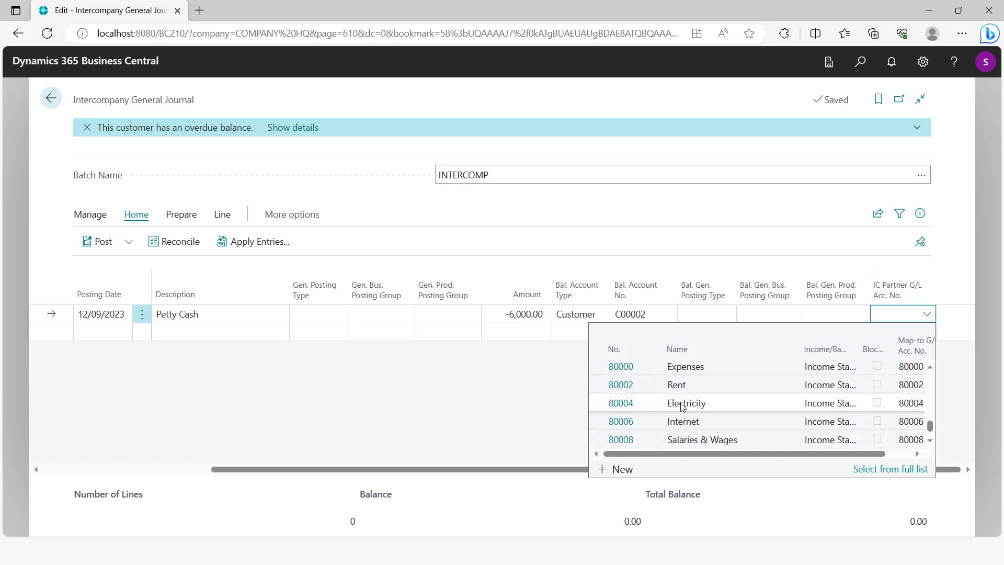
{"action": "scroll", "coordinate": [680, 407], "scroll_direction": "up", "scroll_amount": 8}
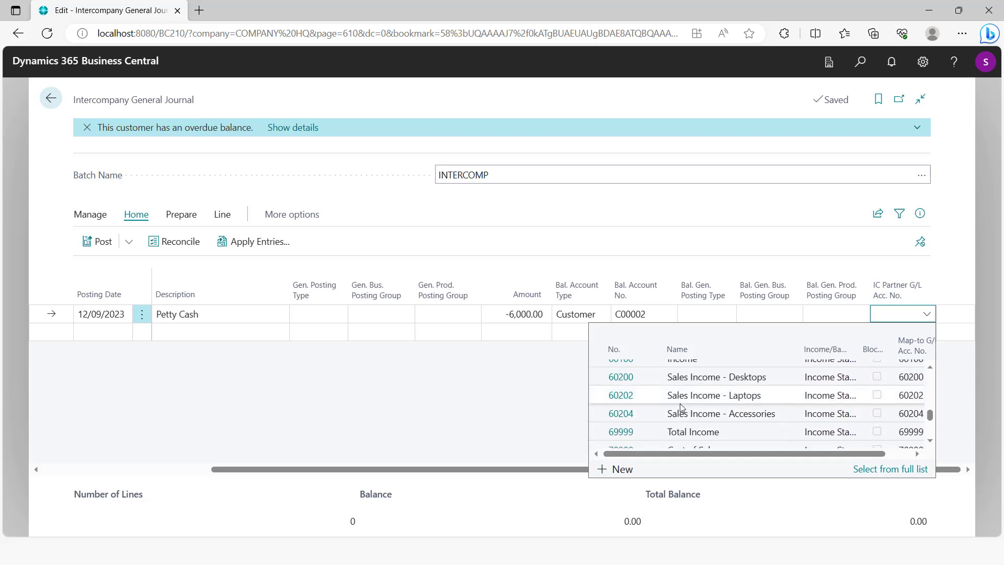
{"action": "scroll", "coordinate": [681, 407], "scroll_direction": "up", "scroll_amount": 8}
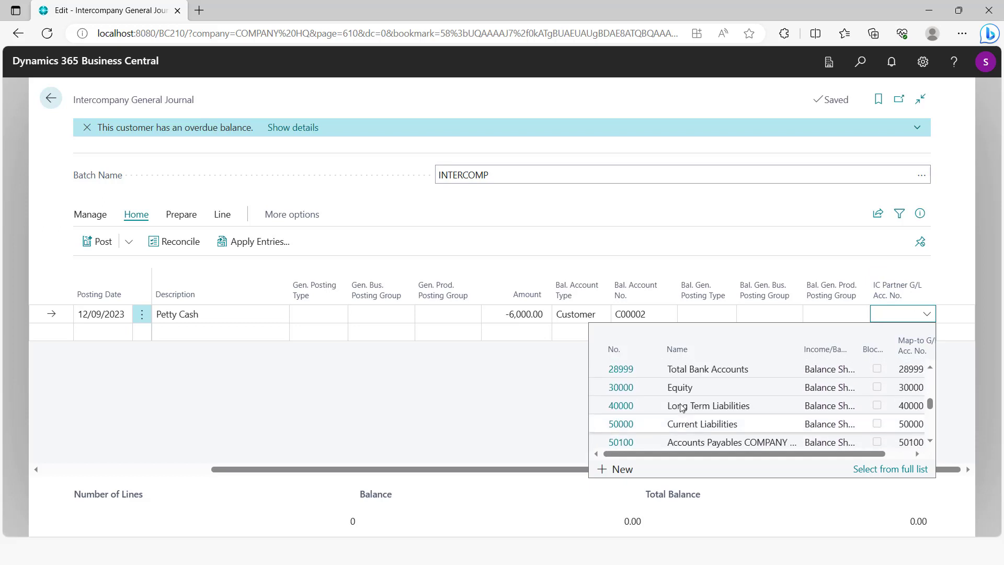
{"action": "left_click", "coordinate": [690, 367]}
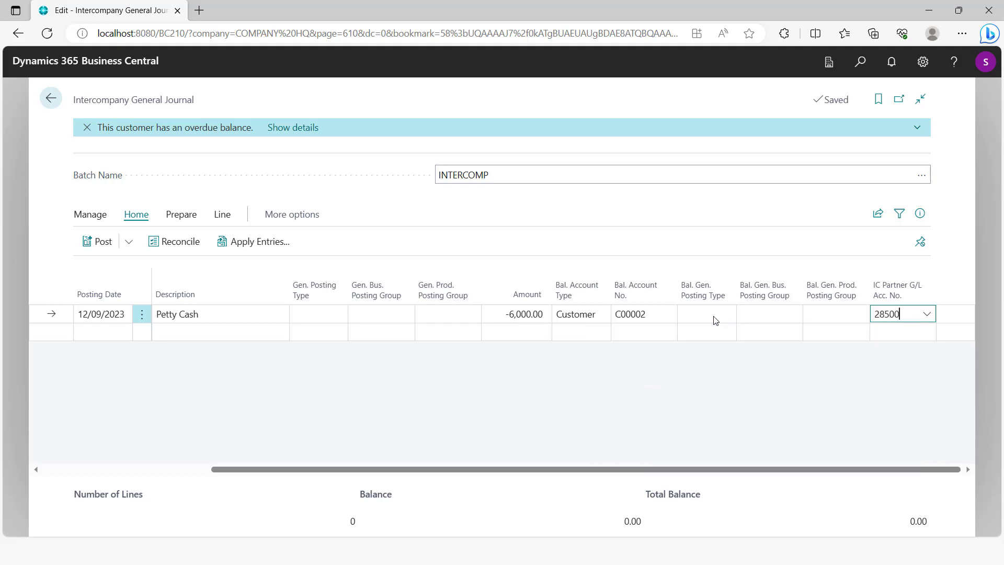
Preview the G/L entries for posting the Petty Cash line in COMPANY HQ and return to the journal.
{"action": "left_click_drag", "start_coordinate": [449, 469], "coordinate": [198, 473]}
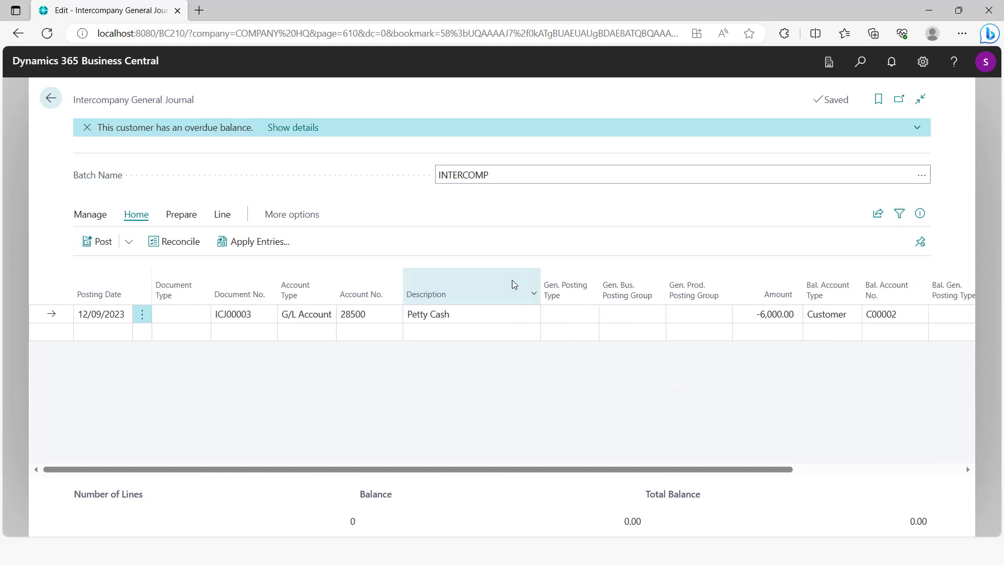
{"action": "left_click", "coordinate": [127, 248]}
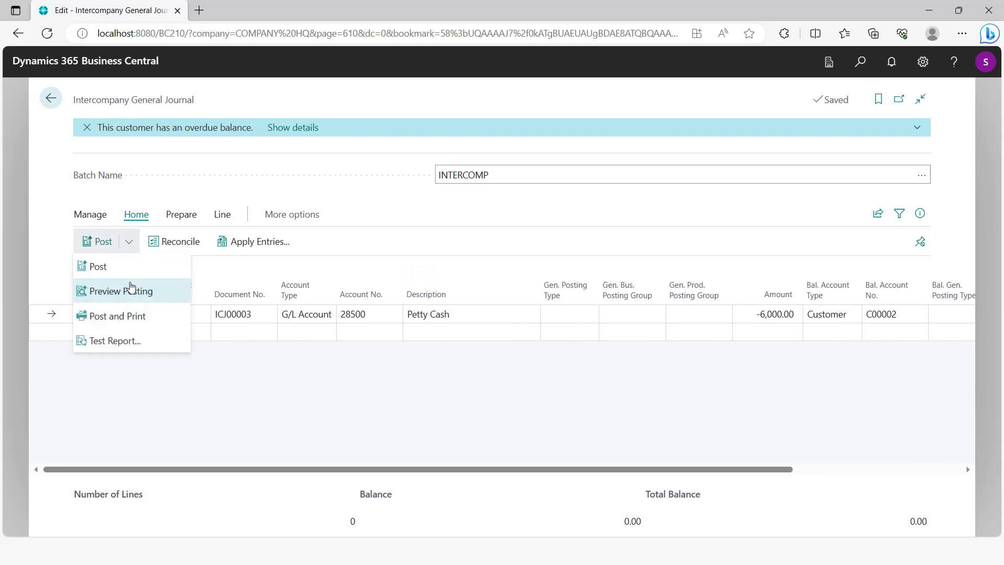
{"action": "left_click", "coordinate": [125, 291]}
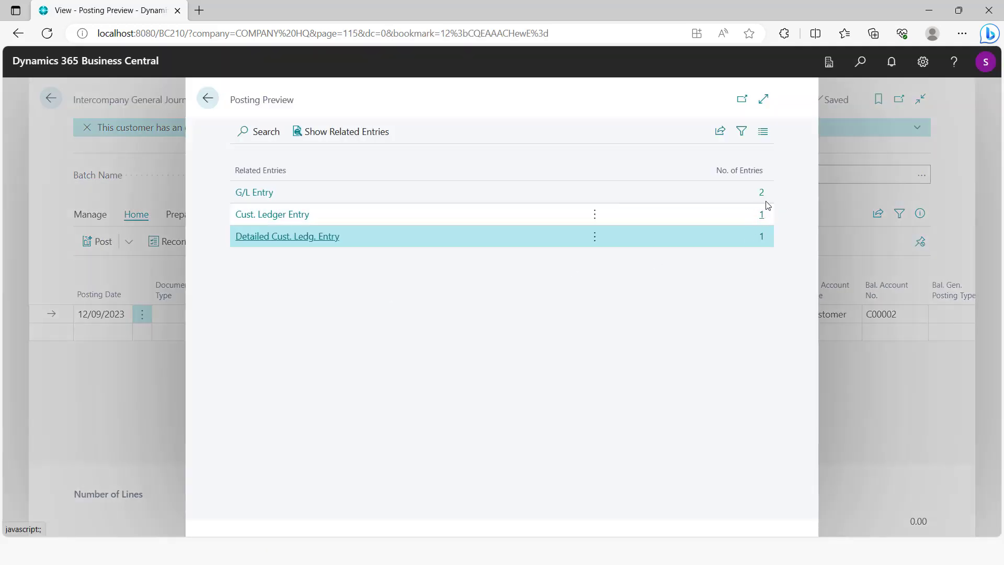
{"action": "left_click", "coordinate": [761, 194]}
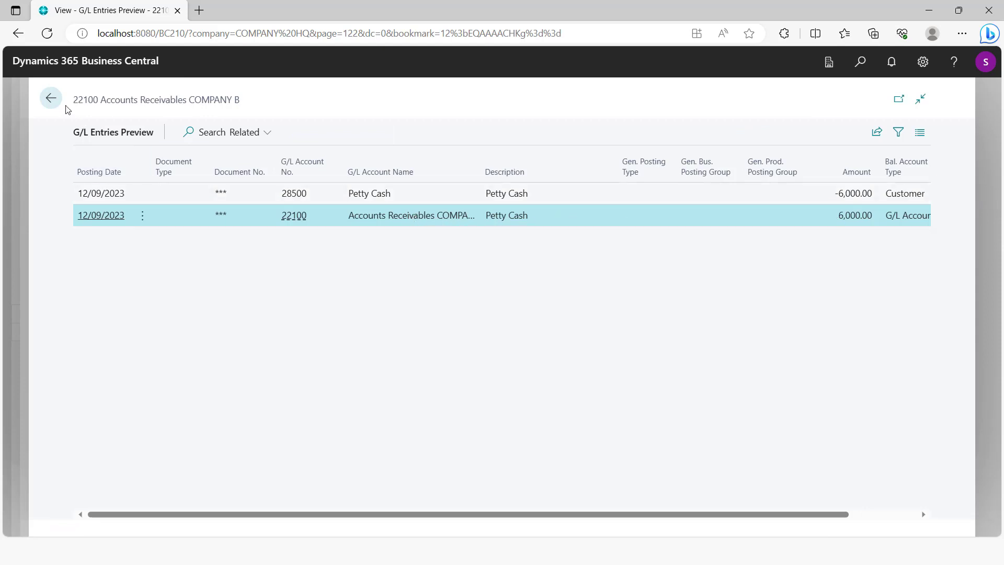
{"action": "left_click", "coordinate": [52, 98]}
{"action": "left_click", "coordinate": [208, 100]}
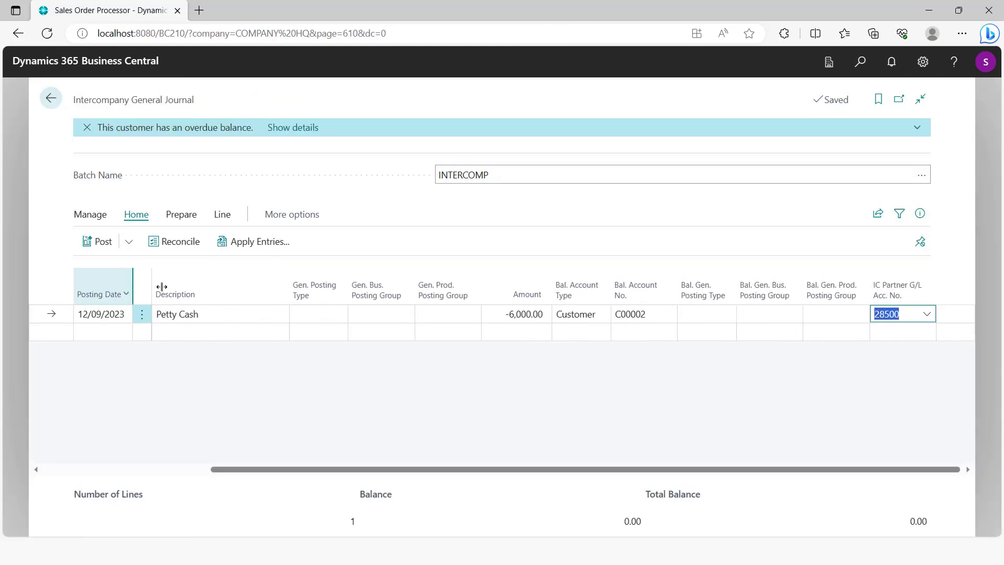
Post the Petty Cash line of COMPANY HQ's INTERCOMP journal batch.
{"action": "left_click", "coordinate": [145, 471]}
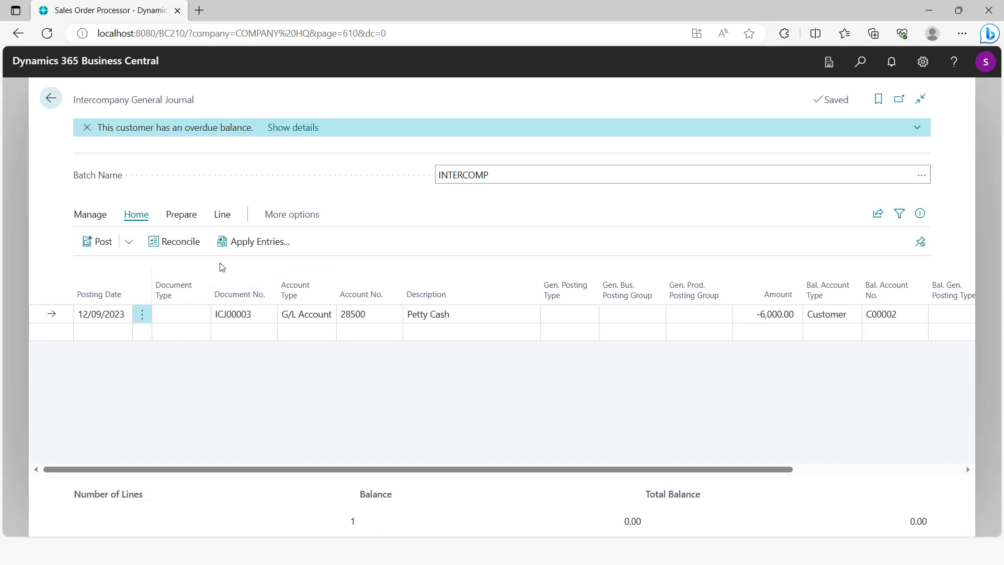
{"action": "left_click", "coordinate": [100, 243]}
{"action": "left_click", "coordinate": [539, 338]}
{"action": "left_click", "coordinate": [618, 338]}
Change the working company to COMPANY B in the user settings.
{"action": "left_click", "coordinate": [923, 62]}
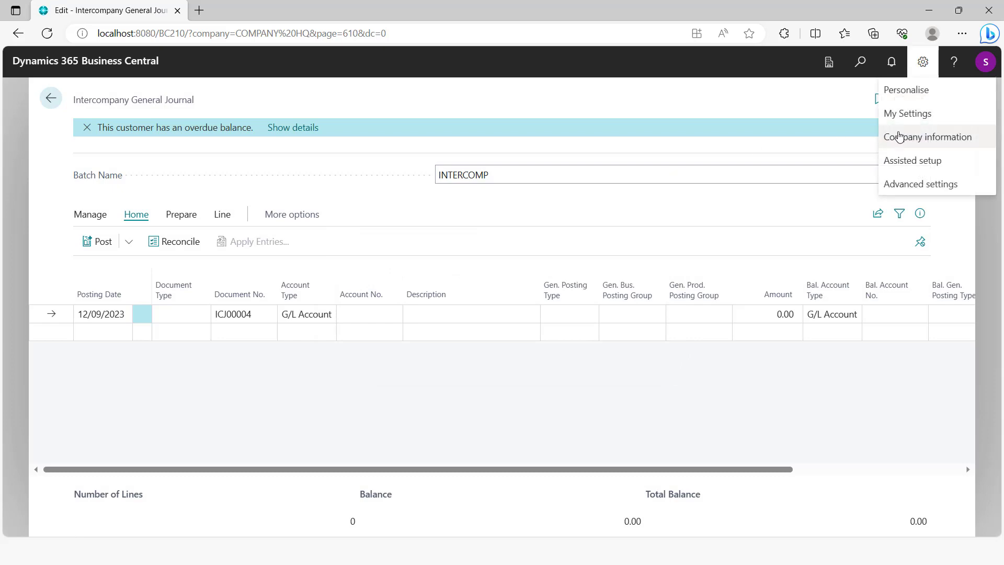
{"action": "left_click", "coordinate": [912, 111]}
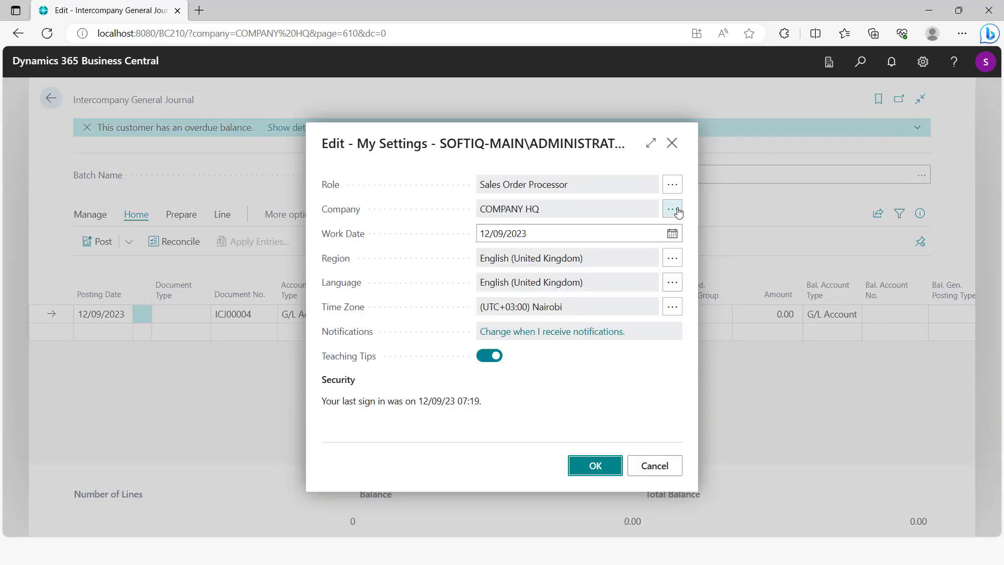
{"action": "left_click", "coordinate": [615, 209]}
{"action": "left_click", "coordinate": [275, 256]}
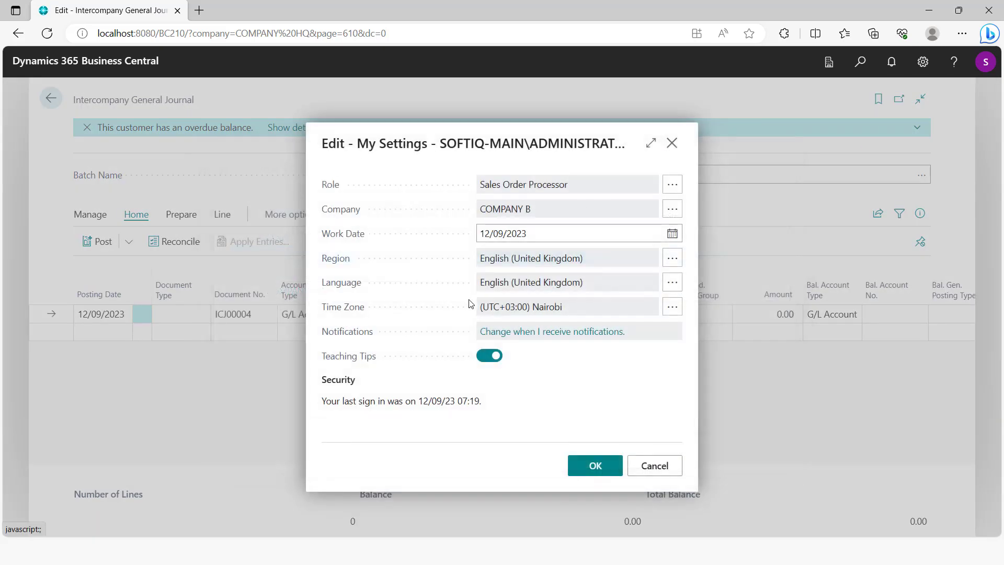
{"action": "left_click", "coordinate": [595, 463]}
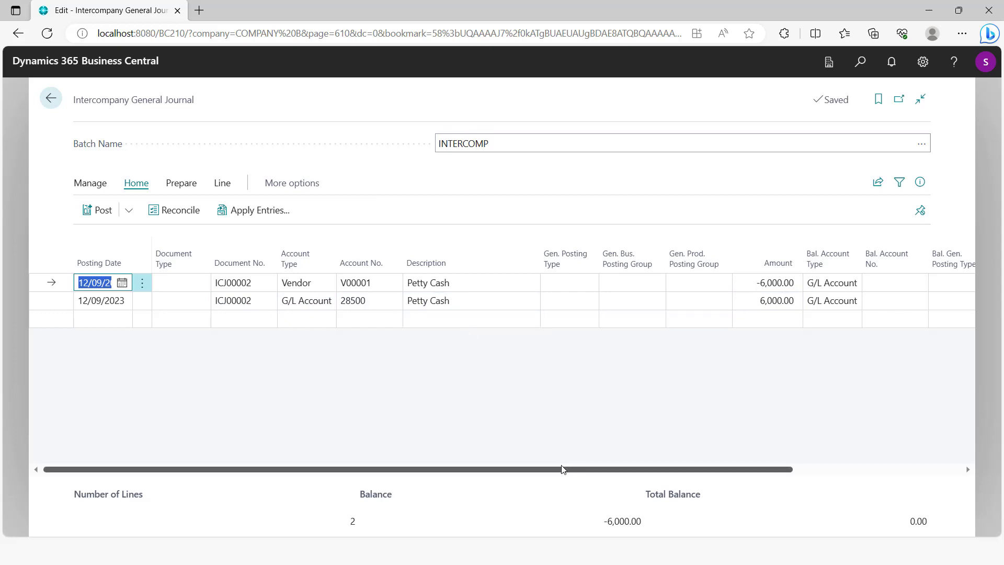
Preview the G/L entries for posting COMPANY B's INTERCOMP journal batch and return to the journal.
{"action": "left_click", "coordinate": [130, 216]}
{"action": "left_click", "coordinate": [155, 260]}
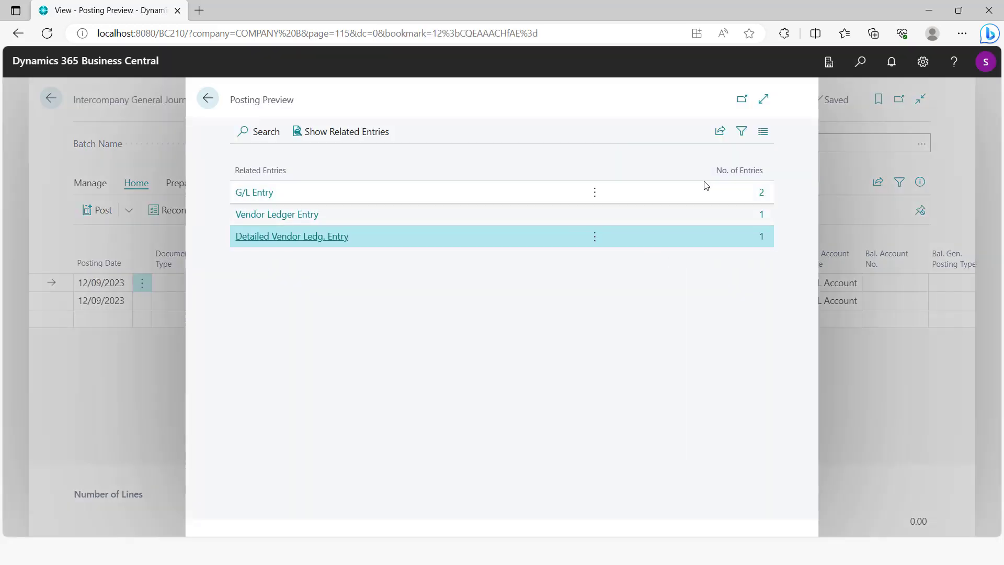
{"action": "left_click", "coordinate": [769, 194]}
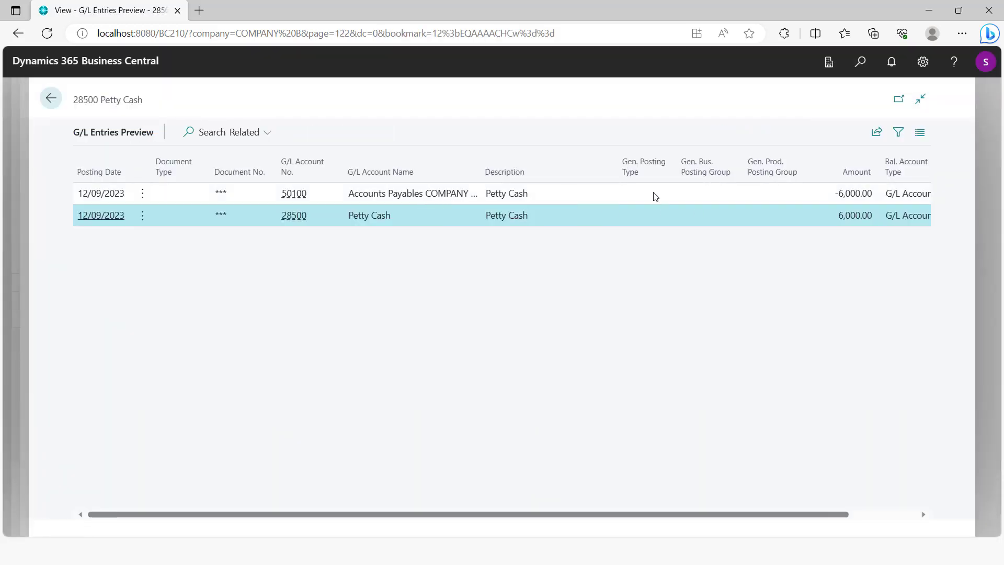
{"action": "left_click", "coordinate": [47, 100]}
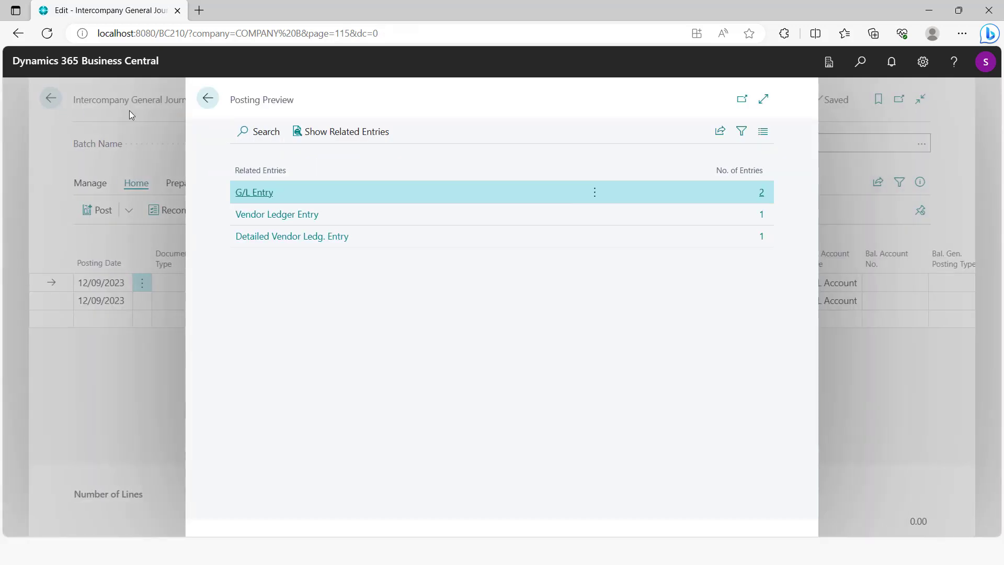
{"action": "left_click", "coordinate": [208, 99]}
Post the vendor and Petty Cash lines of COMPANY B's INTERCOMP journal and return to the home page.
{"action": "left_click", "coordinate": [104, 210]}
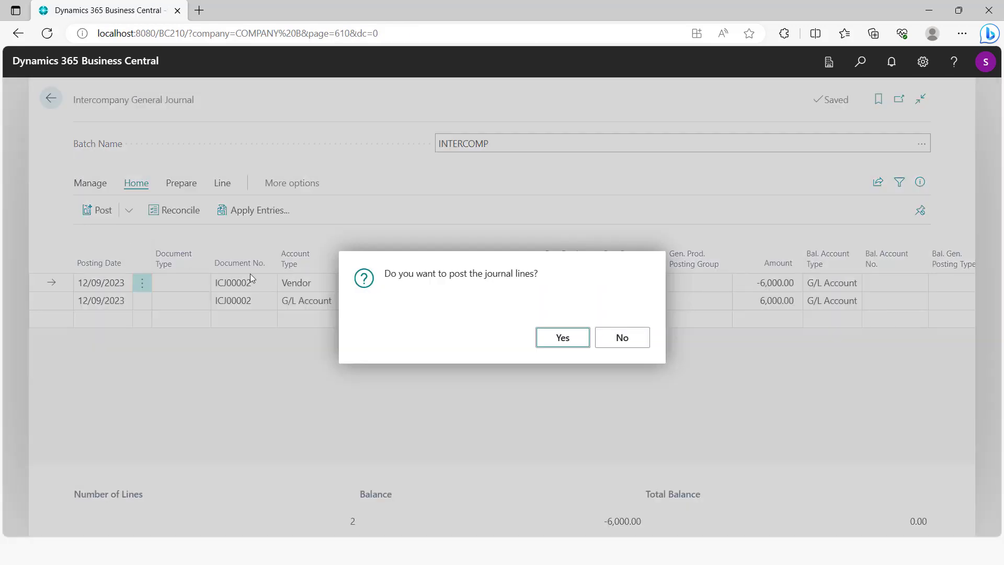
{"action": "left_click", "coordinate": [563, 338]}
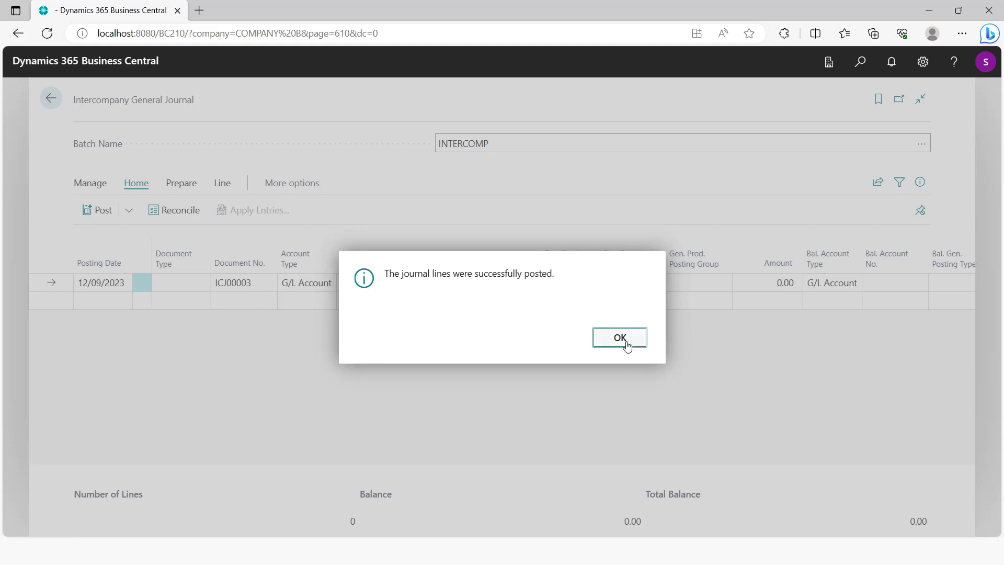
{"action": "left_click", "coordinate": [620, 337]}
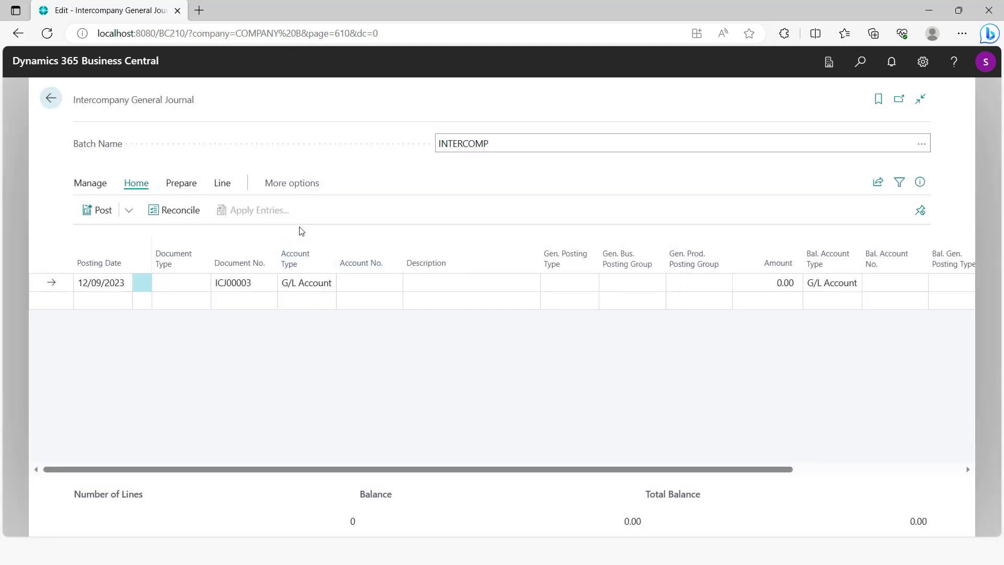
{"action": "left_click", "coordinate": [51, 98]}
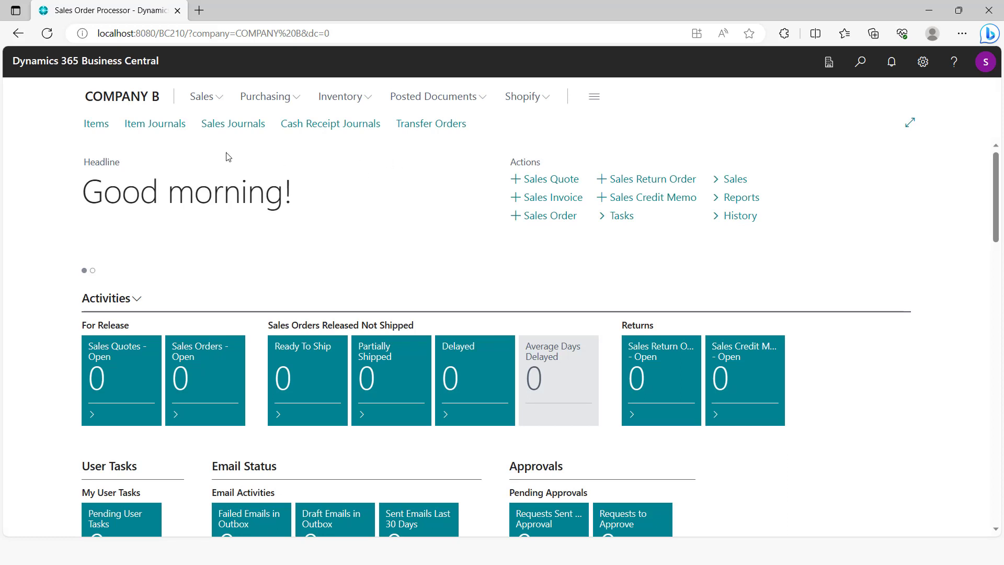
Change the working company to COMPANY C in the user settings.
{"action": "left_click", "coordinate": [923, 61]}
{"action": "left_click", "coordinate": [908, 114]}
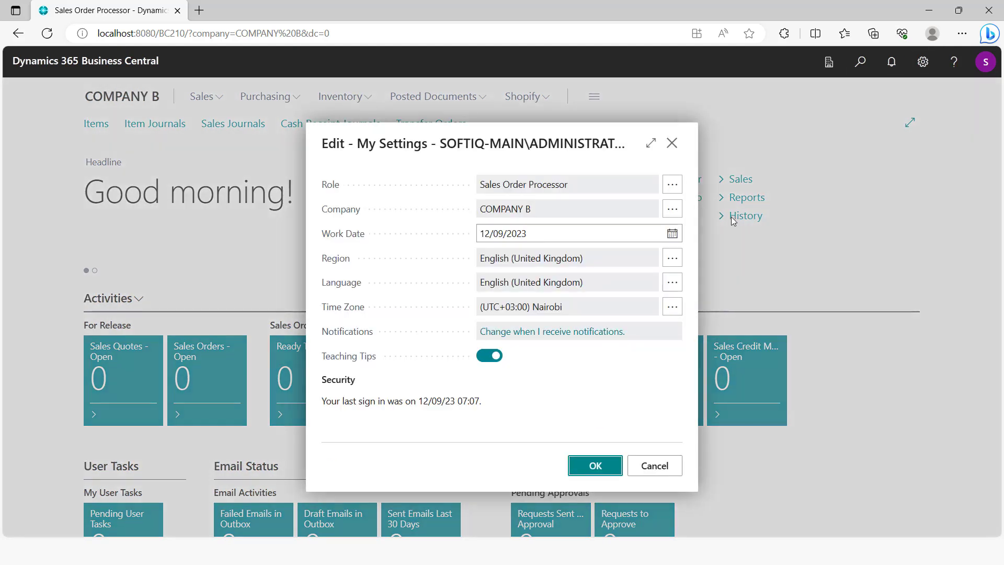
{"action": "left_click", "coordinate": [672, 212]}
{"action": "left_click", "coordinate": [309, 279]}
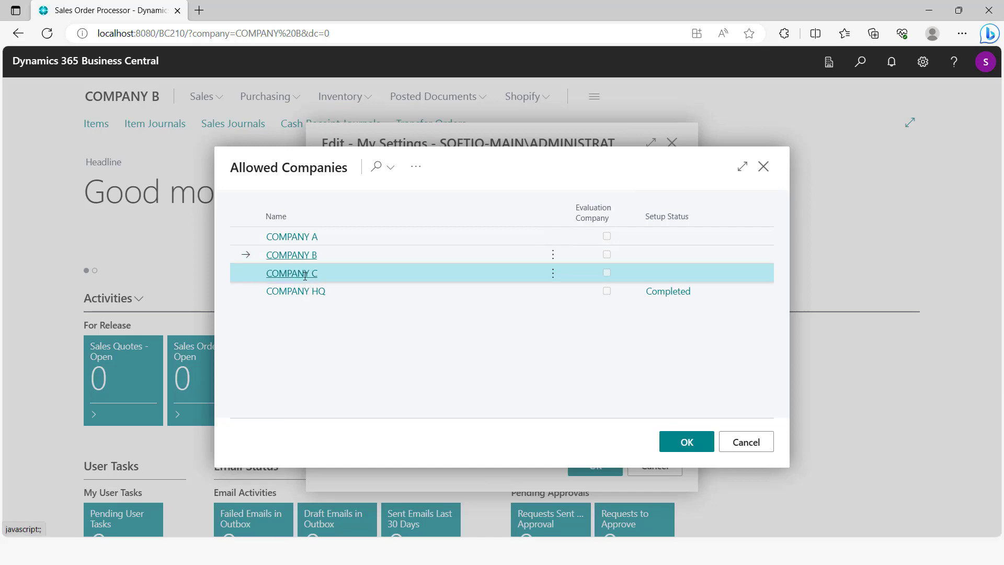
{"action": "left_click", "coordinate": [595, 466]}
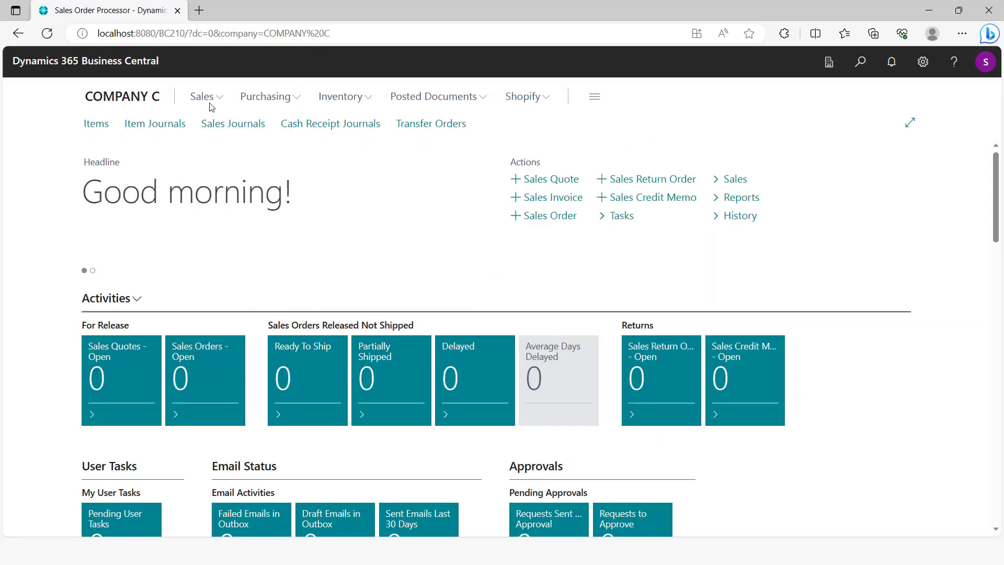
Create a new sales invoice in COMPANY C for the third customer in the customer list.
{"action": "left_click", "coordinate": [207, 97]}
{"action": "left_click", "coordinate": [175, 158]}
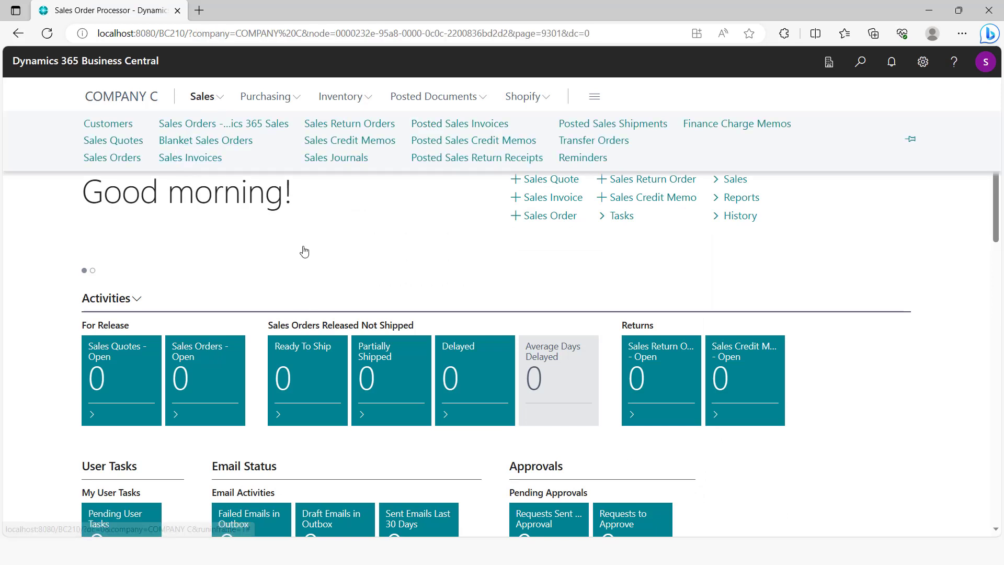
{"action": "left_click", "coordinate": [246, 124]}
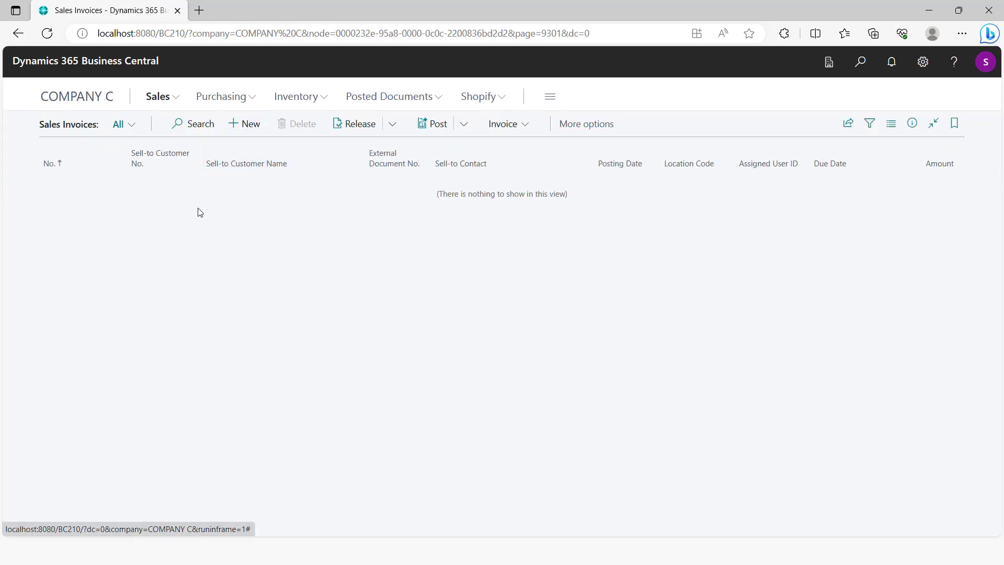
{"action": "left_click", "coordinate": [467, 254]}
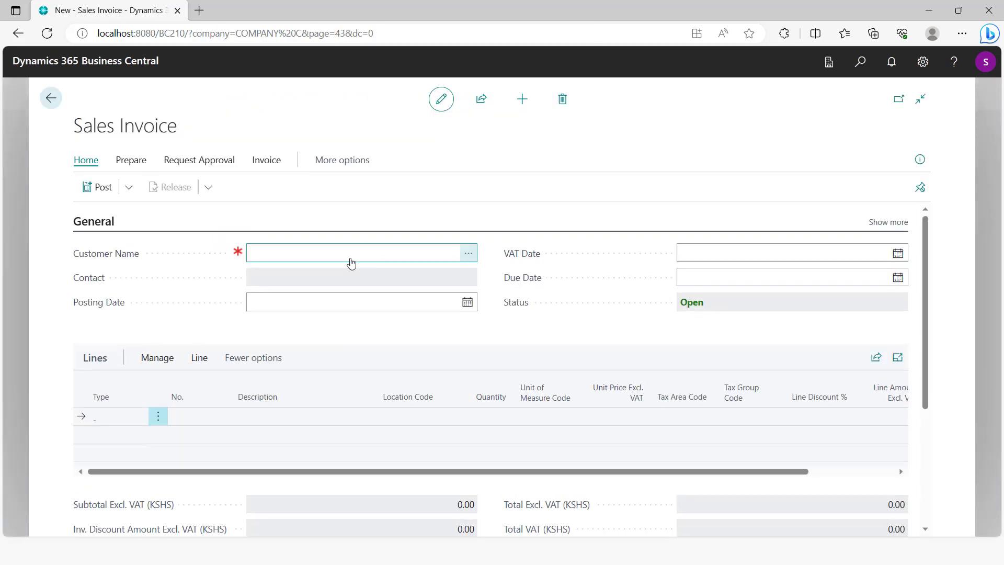
{"action": "left_click", "coordinate": [361, 272]}
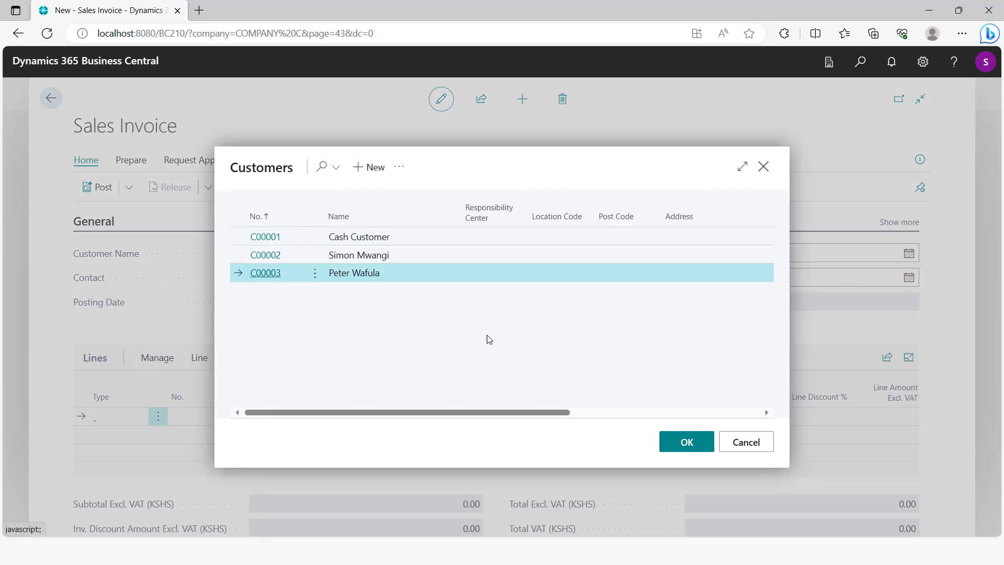
{"action": "left_click", "coordinate": [673, 442]}
Add two Item lines to the sales invoice, one for HP Mouse (ITM005) and one for HP Keyboad (ITM006).
{"action": "left_click", "coordinate": [107, 418]}
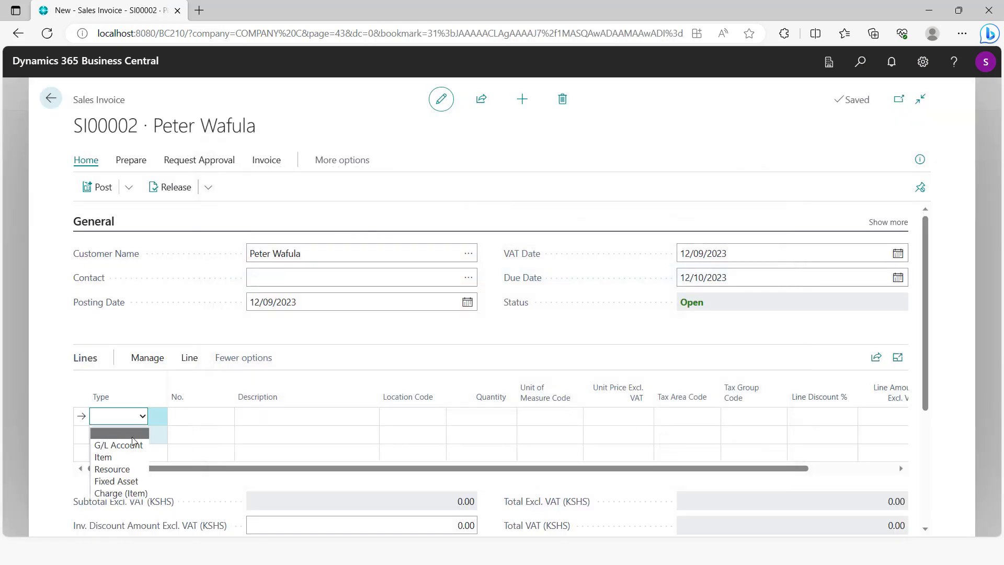
{"action": "left_click", "coordinate": [118, 456]}
{"action": "left_click", "coordinate": [201, 416]}
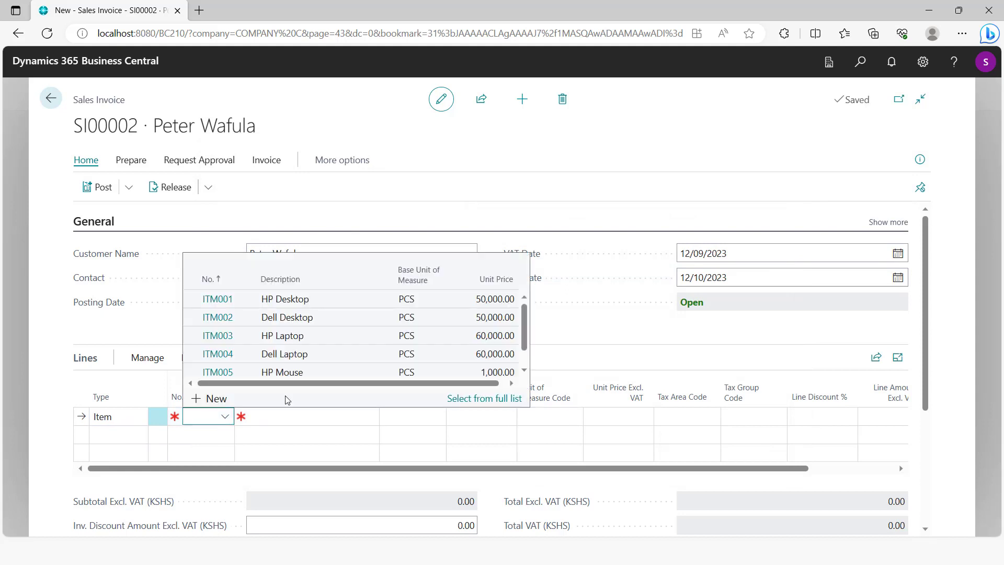
{"action": "left_click", "coordinate": [281, 372]}
{"action": "left_click", "coordinate": [201, 436]}
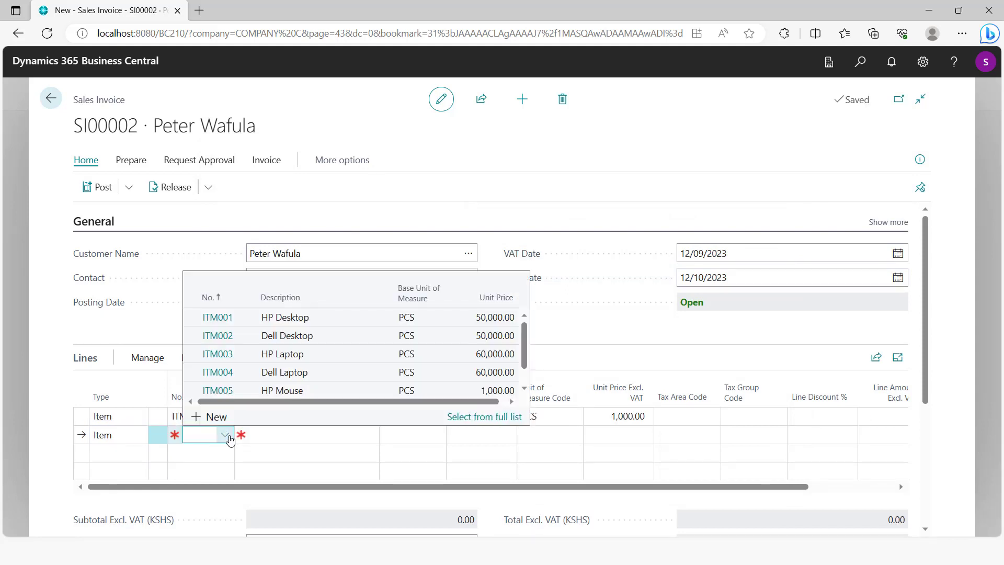
{"action": "scroll", "coordinate": [277, 393], "scroll_direction": "down", "scroll_amount": 1}
Set the location code to MAIN and the quantity to 5 on both the HP Mouse and HP Keyboad lines.
{"action": "left_click", "coordinate": [436, 420]}
{"action": "left_click", "coordinate": [421, 331]}
{"action": "left_click", "coordinate": [405, 436]}
{"action": "left_click", "coordinate": [431, 357]}
{"action": "left_click", "coordinate": [480, 415]}
{"action": "type", "text": "5"}
{"action": "left_click", "coordinate": [488, 435]}
{"action": "type", "text": "5"}
{"action": "left_click", "coordinate": [663, 162]}
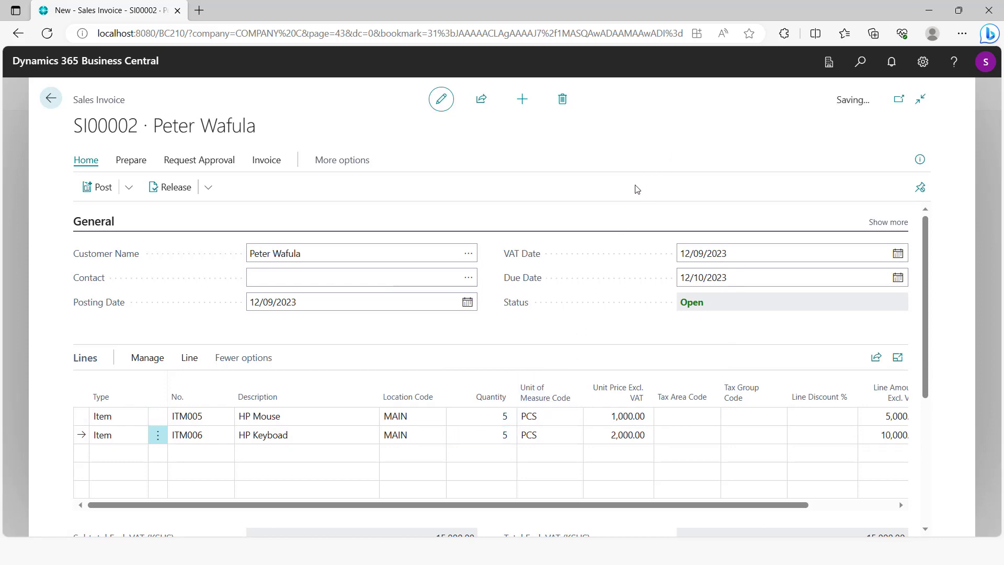
Check the invoice totals, post the sales invoice without opening the posted document, and return to the home page.
{"action": "scroll", "coordinate": [654, 402], "scroll_direction": "down", "scroll_amount": 3}
{"action": "scroll", "coordinate": [656, 406], "scroll_direction": "up", "scroll_amount": 1}
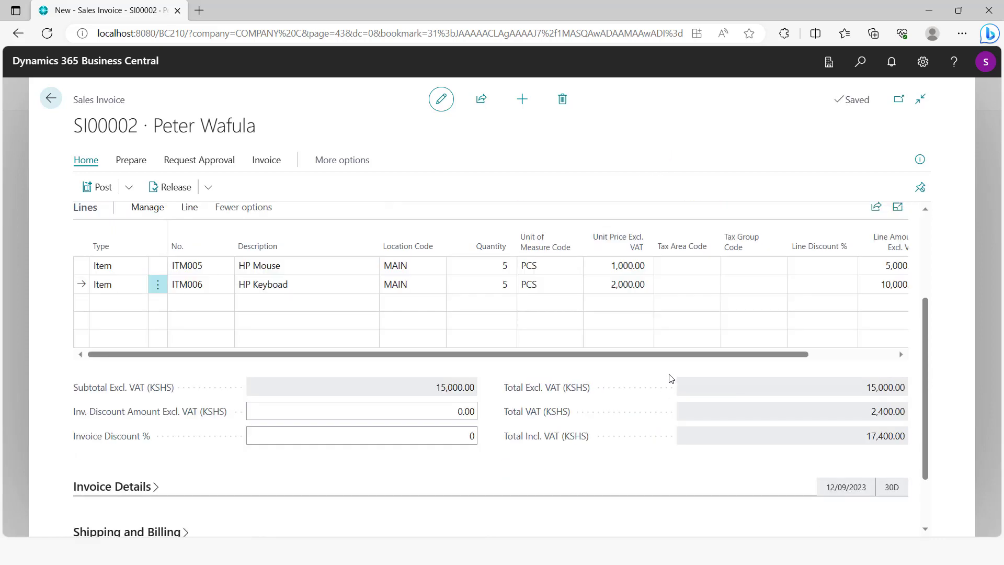
{"action": "scroll", "coordinate": [537, 306], "scroll_direction": "up", "scroll_amount": 1}
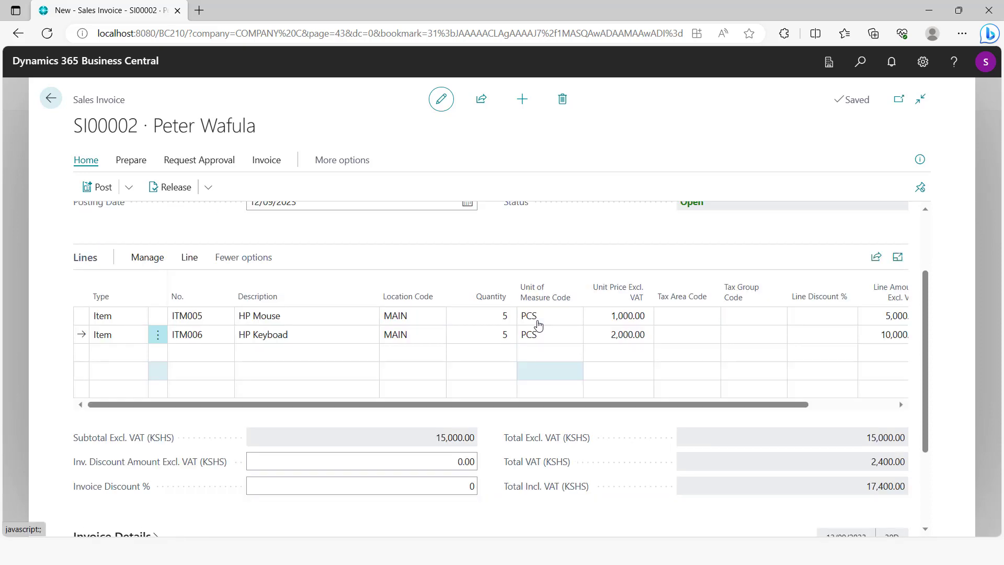
{"action": "scroll", "coordinate": [466, 320], "scroll_direction": "up", "scroll_amount": 2}
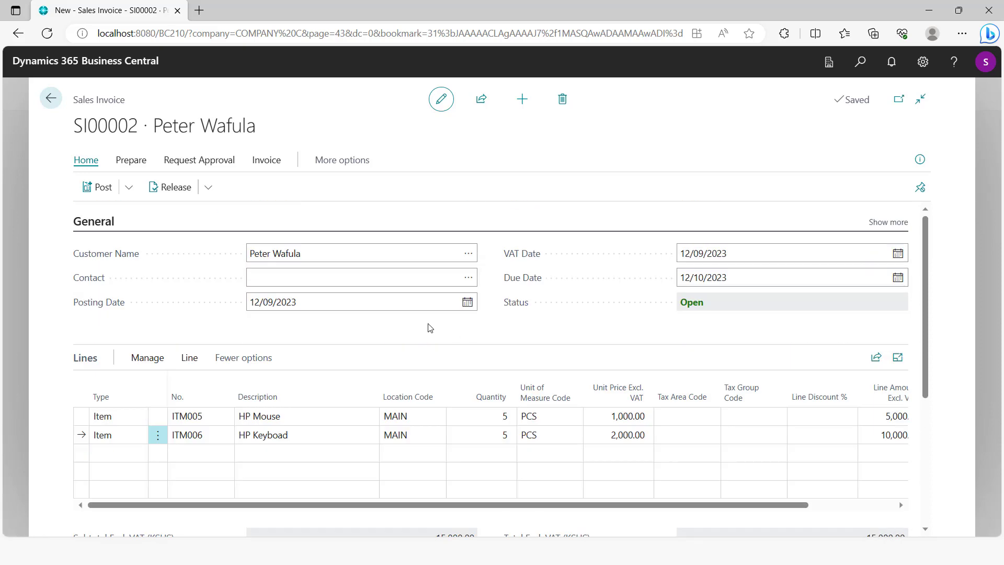
{"action": "left_click", "coordinate": [93, 187]}
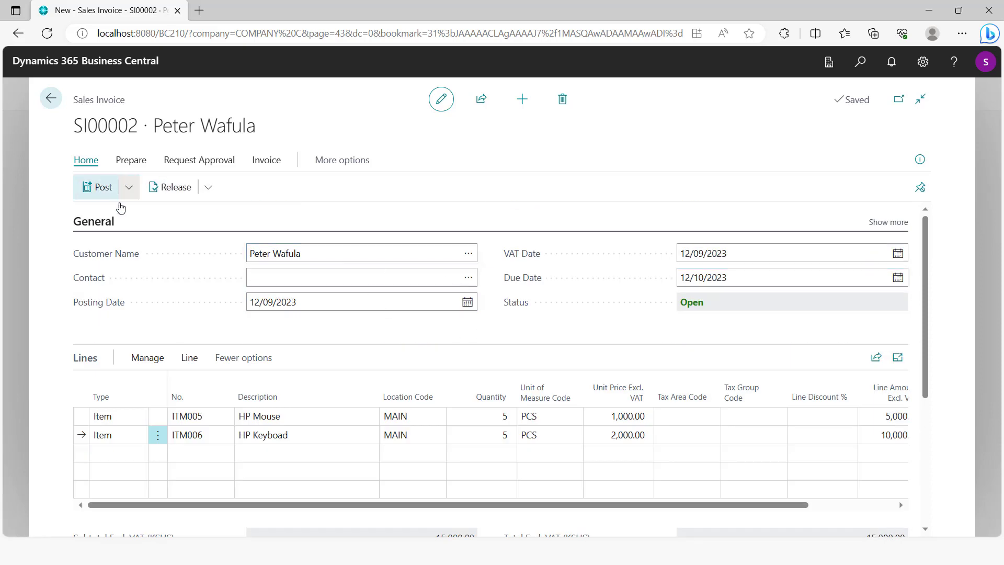
{"action": "left_click", "coordinate": [575, 340]}
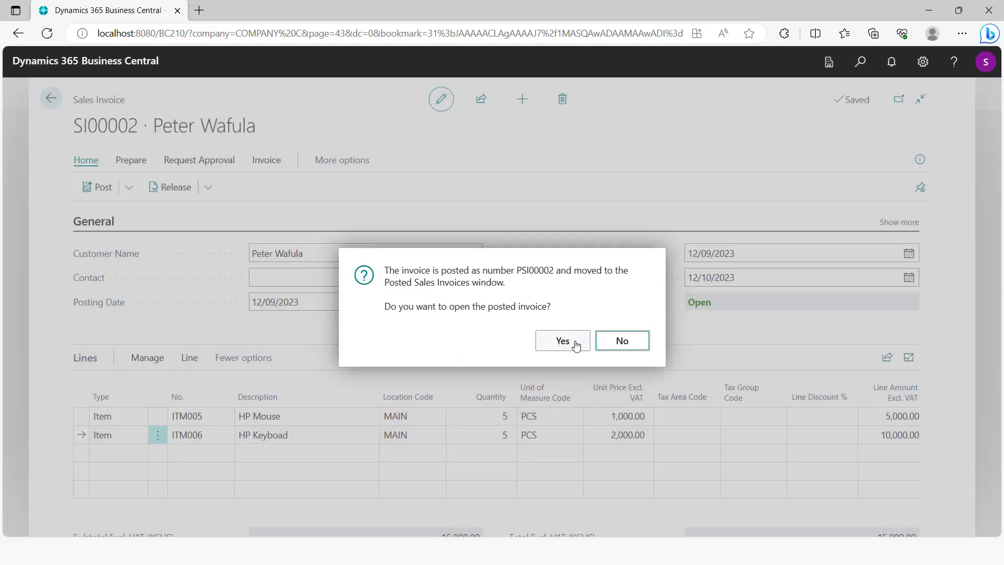
{"action": "left_click", "coordinate": [621, 342]}
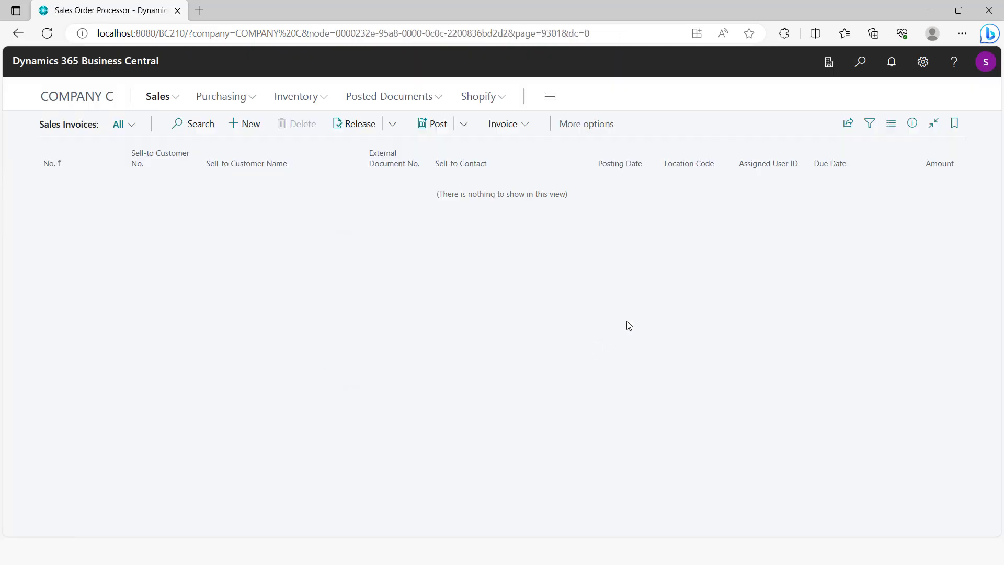
{"action": "left_click", "coordinate": [92, 96]}
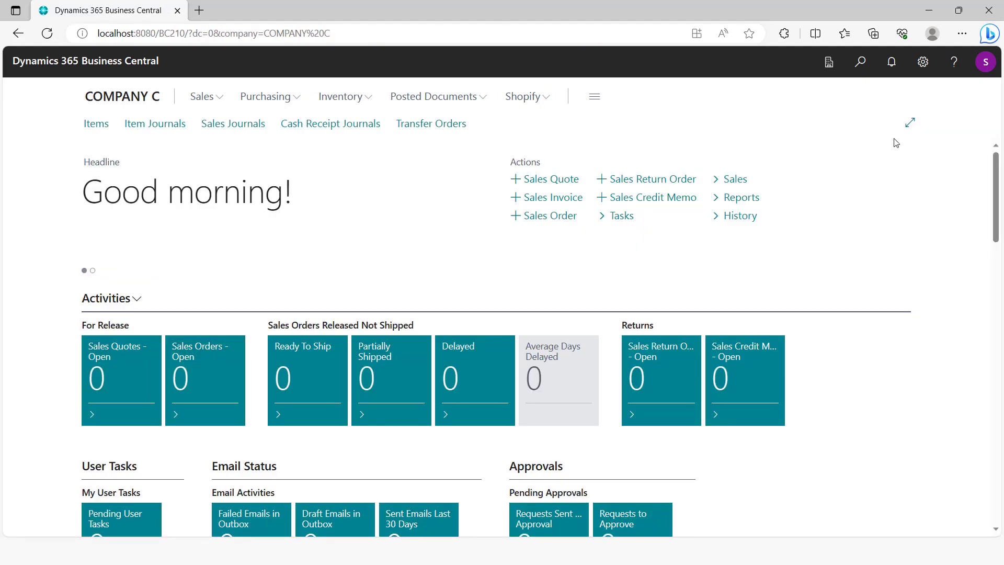
Find the Intercompany General Journal with "intercompany gen" and enter a Customer line for the invoiced customer in the INTERCOMP batch.
{"action": "left_click", "coordinate": [861, 63]}
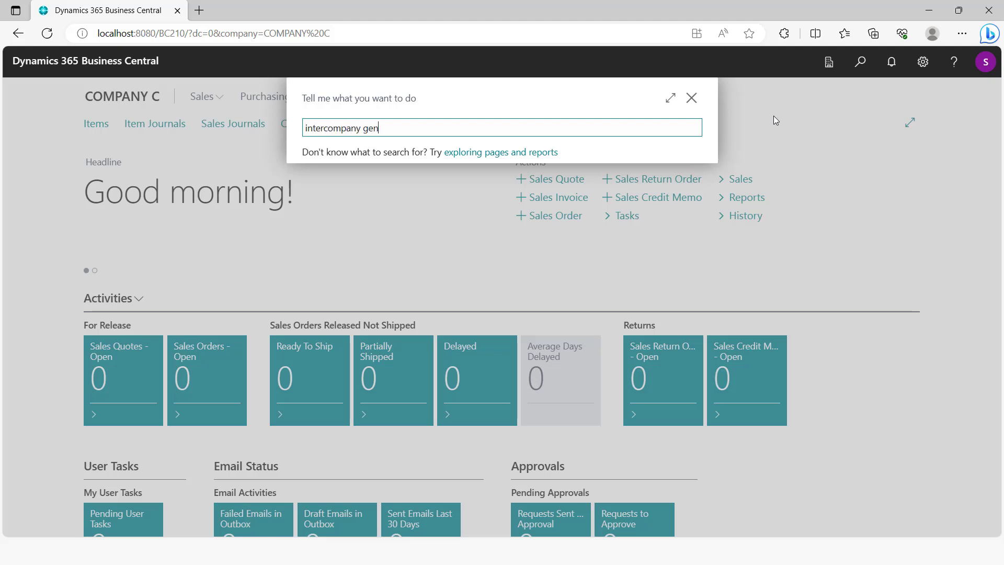
{"action": "left_click", "coordinate": [429, 188]}
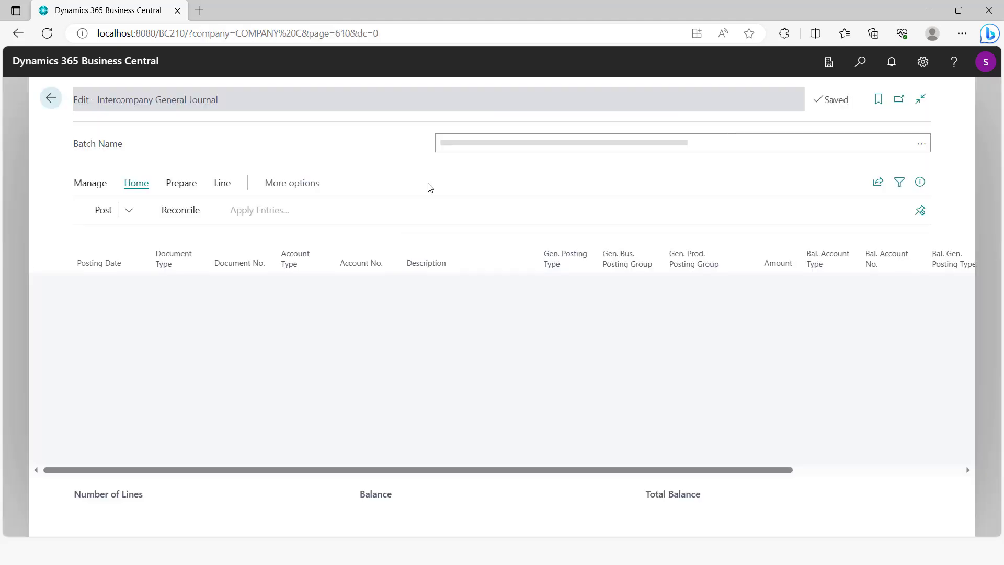
{"action": "left_click", "coordinate": [324, 284]}
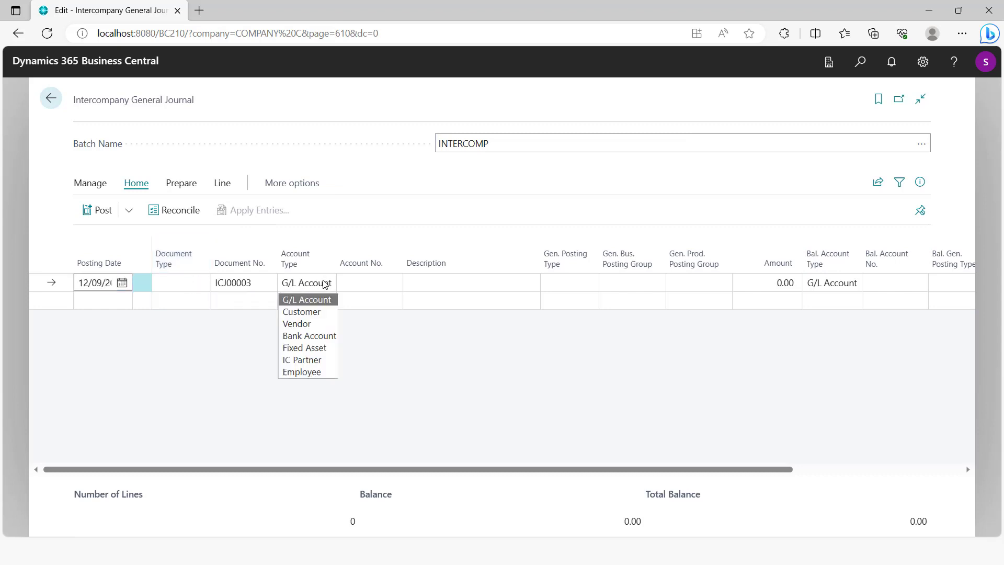
{"action": "left_click", "coordinate": [302, 311]}
{"action": "left_click", "coordinate": [393, 283]}
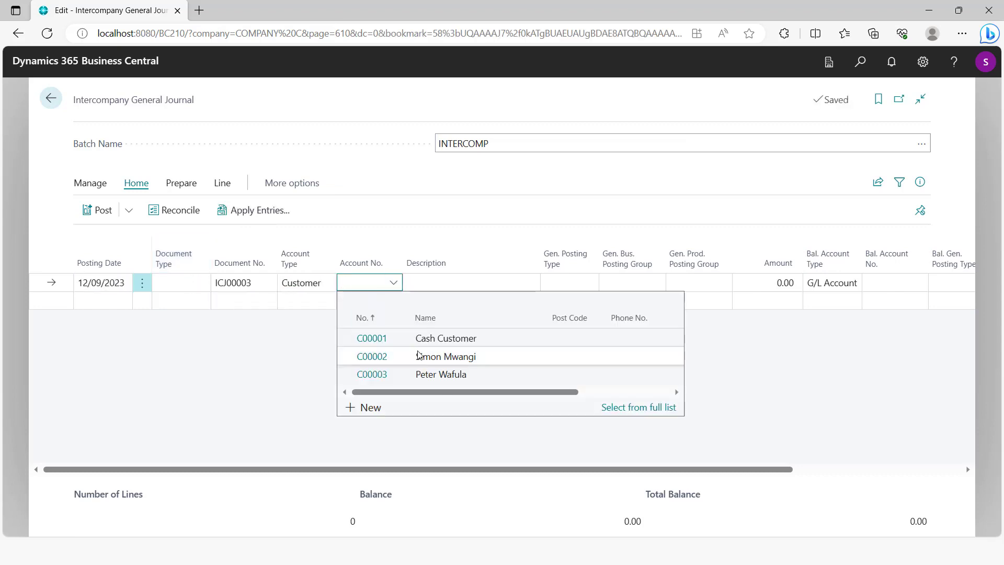
{"action": "left_click", "coordinate": [419, 374]}
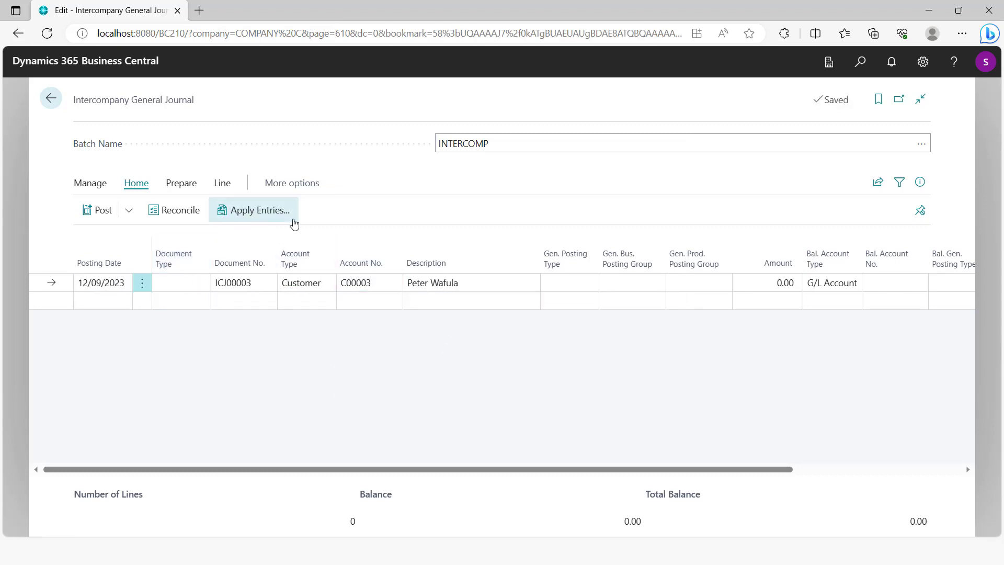
Apply the customer's posted sales invoice to the journal line by setting its Applies-to ID.
{"action": "left_click", "coordinate": [294, 223]}
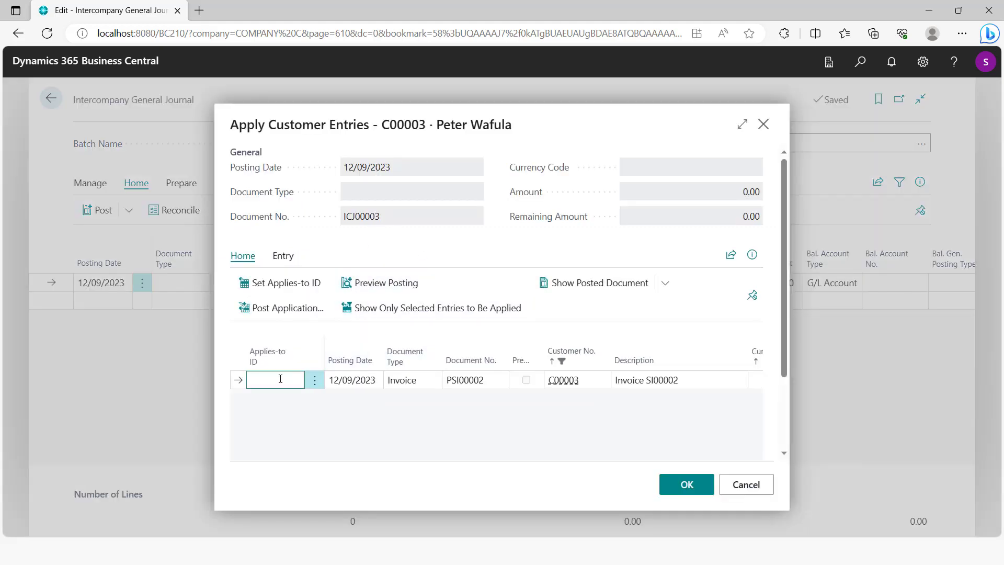
{"action": "left_click", "coordinate": [285, 283]}
{"action": "key", "text": "Return"}
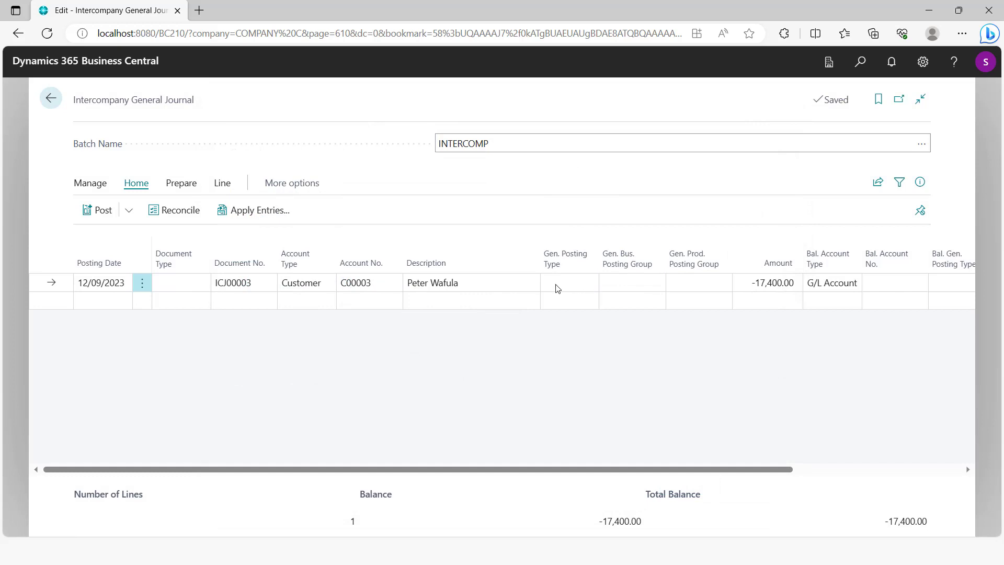
Set the customer line's balancing account type to Bank Account and its balancing account to Mpesa.
{"action": "left_click_drag", "start_coordinate": [753, 469], "coordinate": [853, 469]}
{"action": "left_click", "coordinate": [713, 283]}
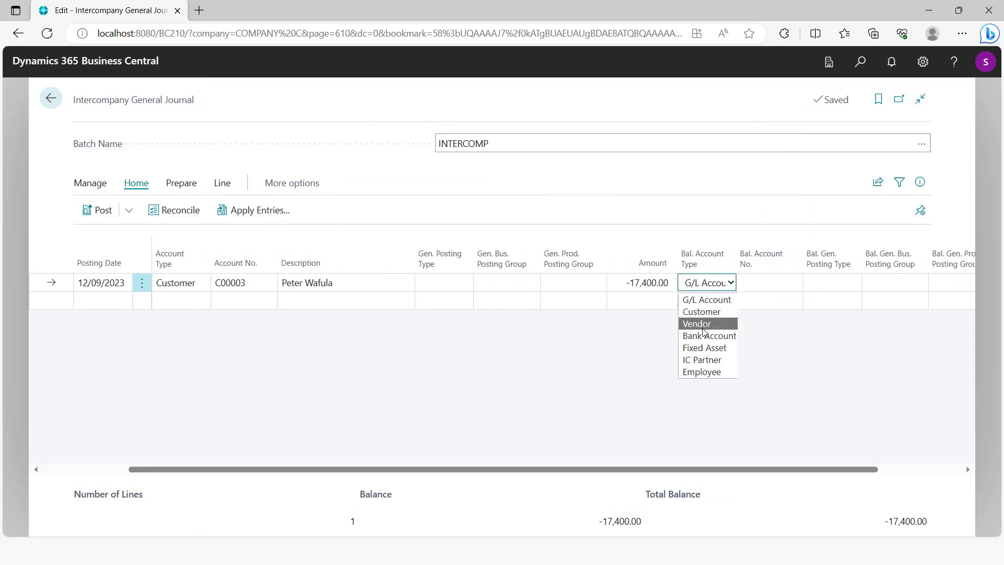
{"action": "left_click", "coordinate": [716, 336]}
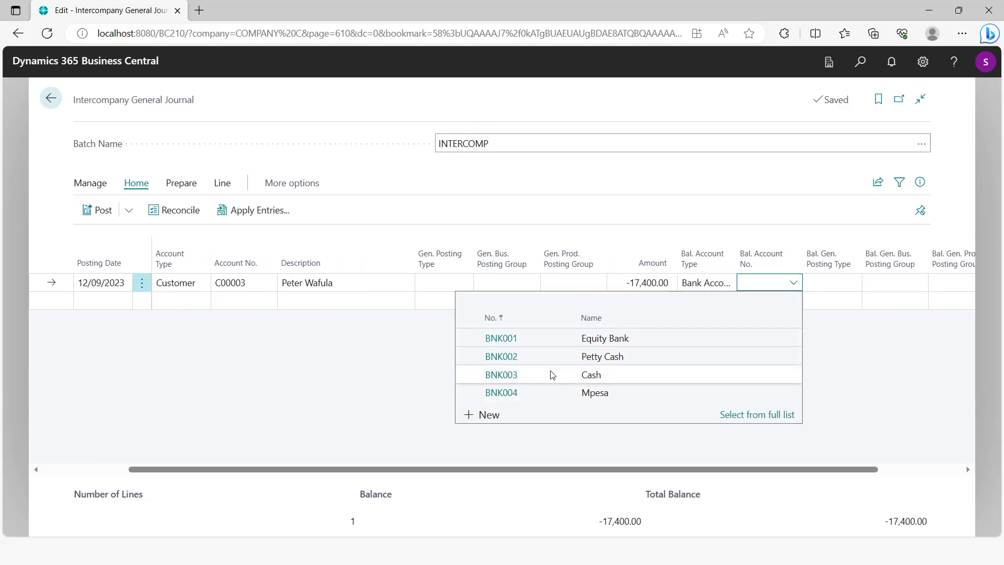
{"action": "left_click", "coordinate": [539, 393]}
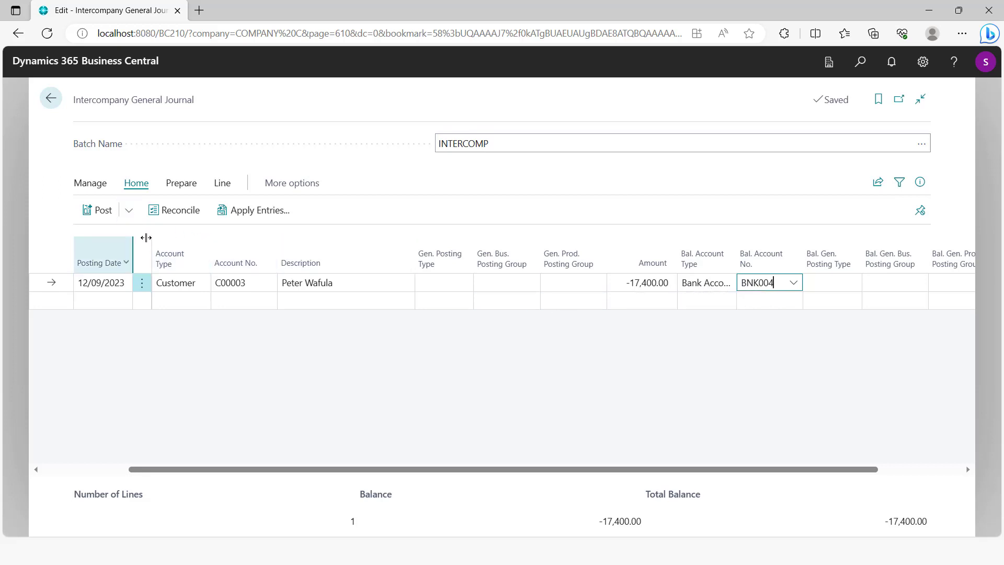
Preview the G/L entries for posting the customer payment line and return to the journal.
{"action": "left_click", "coordinate": [129, 211]}
{"action": "left_click", "coordinate": [126, 260]}
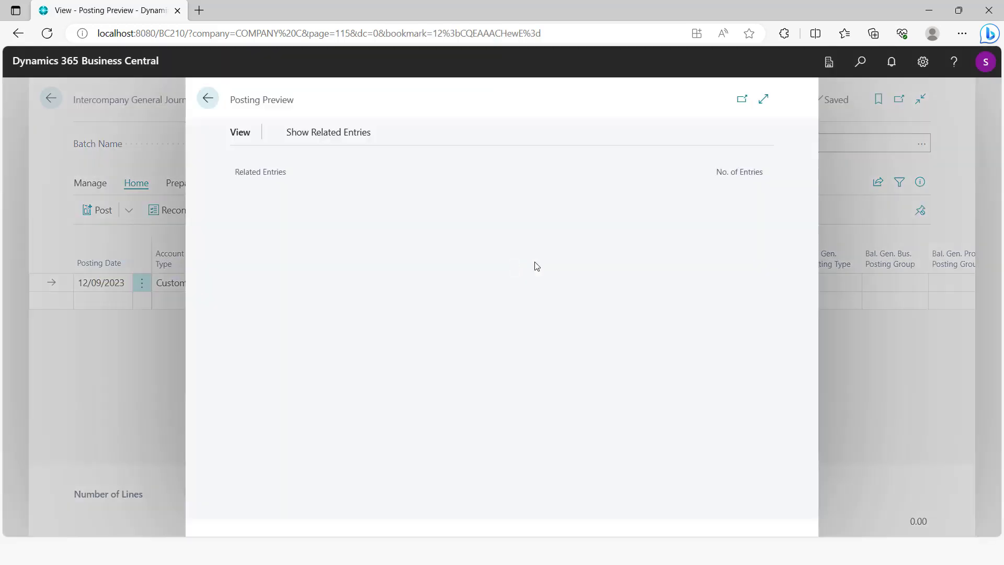
{"action": "left_click", "coordinate": [762, 197]}
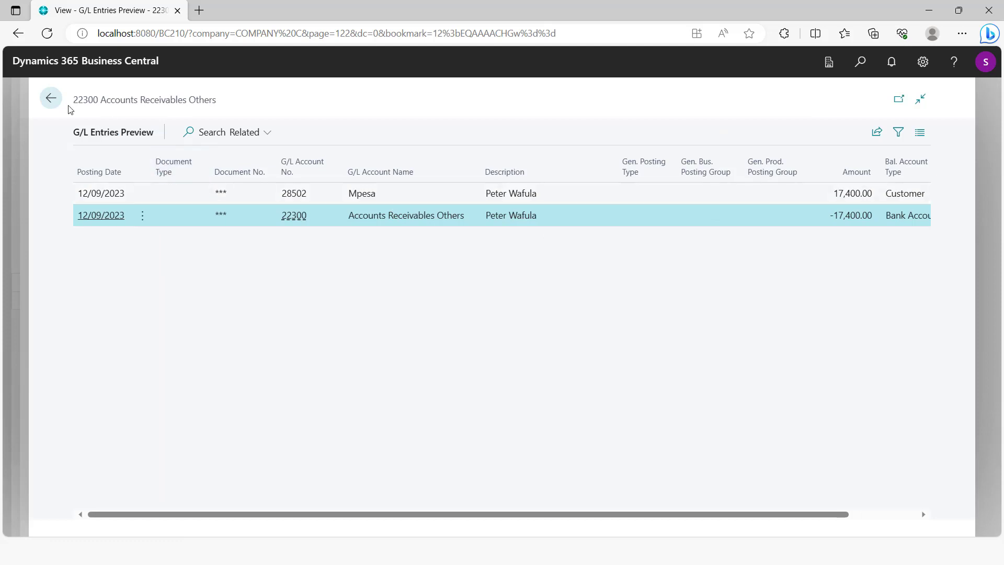
{"action": "left_click", "coordinate": [51, 99]}
{"action": "left_click", "coordinate": [200, 104]}
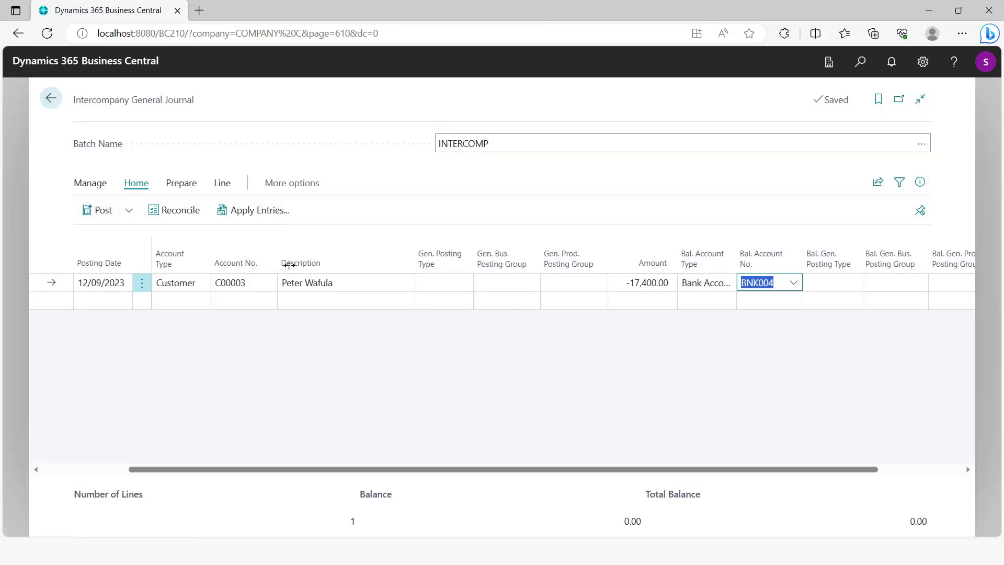
Add a second journal line for the Mpesa bank account with account type Bank Account and an amount of -17400.
{"action": "left_click_drag", "start_coordinate": [323, 469], "coordinate": [150, 471]}
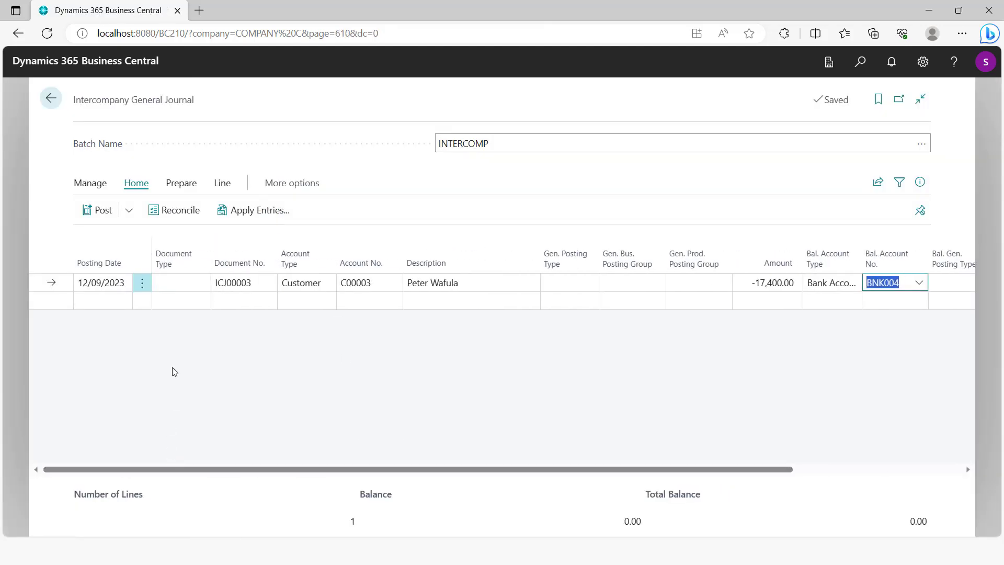
{"action": "left_click", "coordinate": [99, 299]}
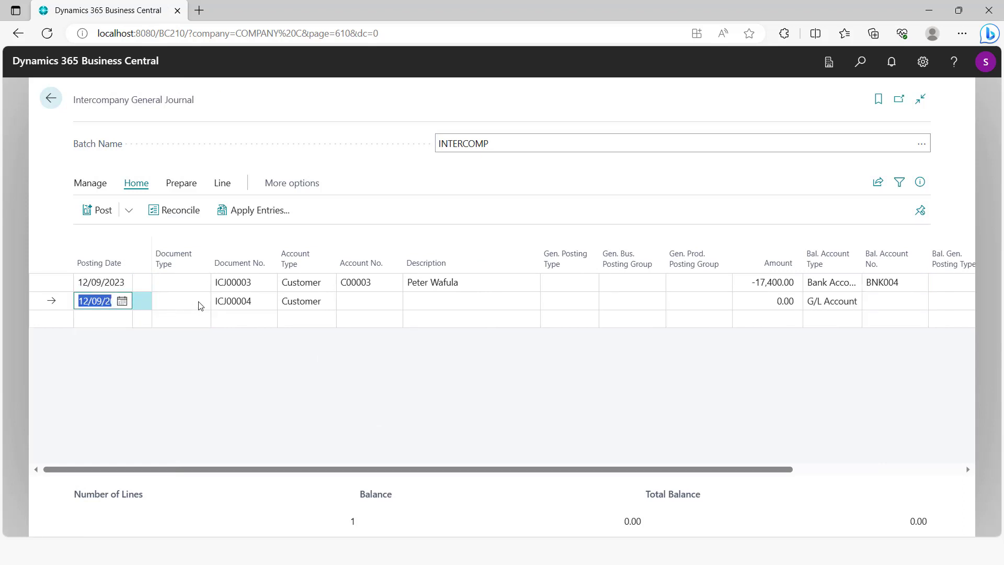
{"action": "left_click", "coordinate": [326, 304]}
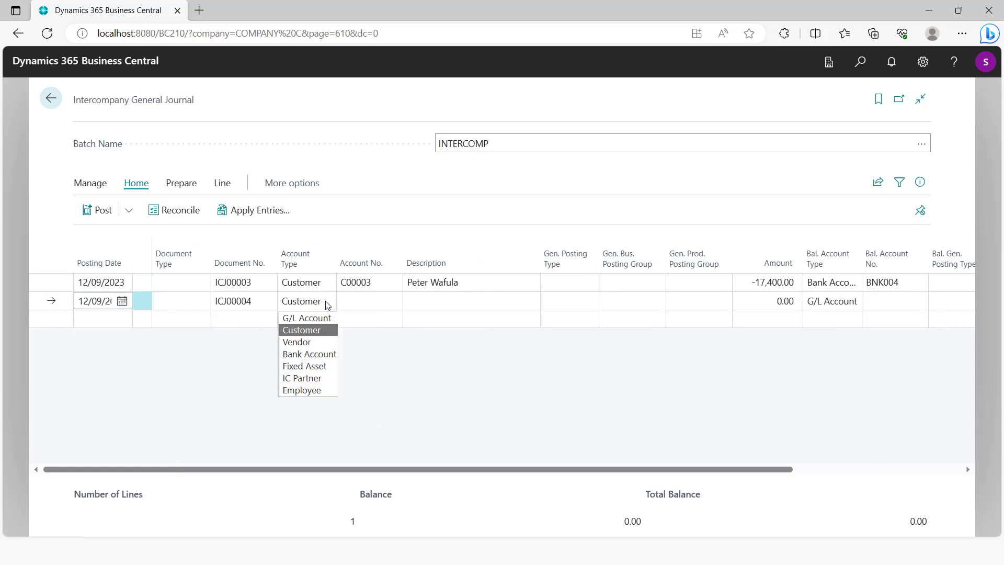
{"action": "left_click", "coordinate": [308, 356]}
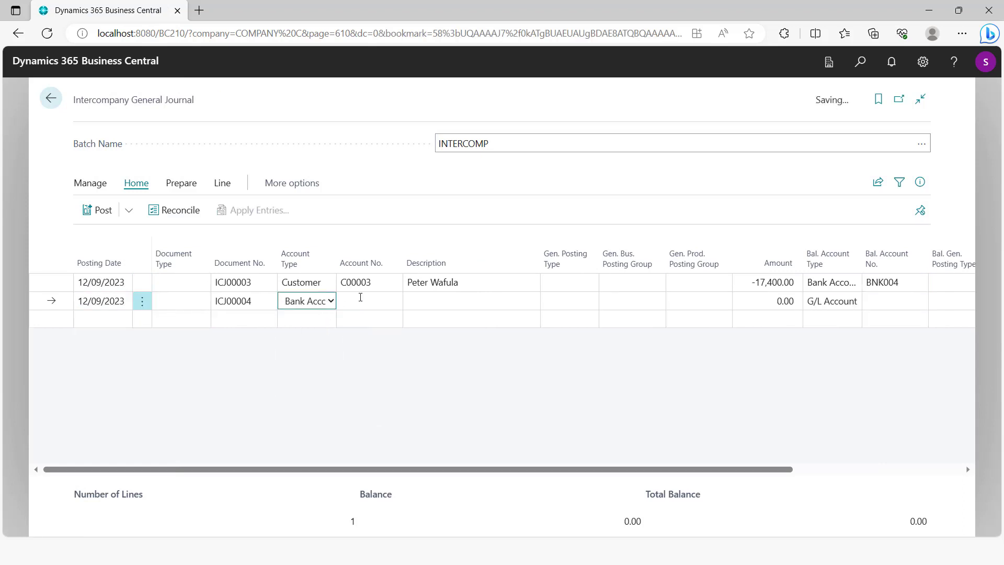
{"action": "left_click", "coordinate": [360, 297]}
{"action": "left_click", "coordinate": [393, 300]}
{"action": "left_click", "coordinate": [358, 410]}
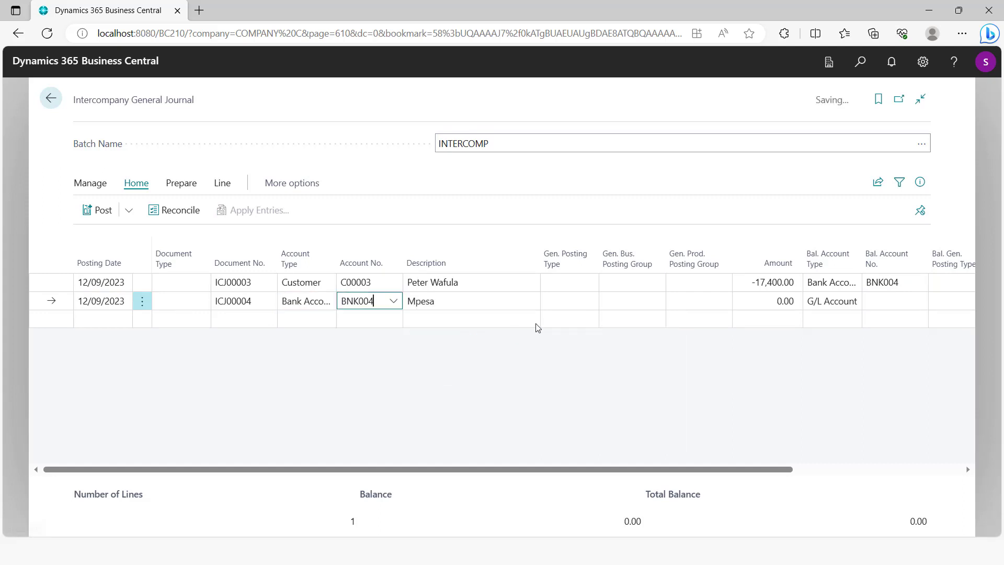
{"action": "left_click", "coordinate": [771, 302]}
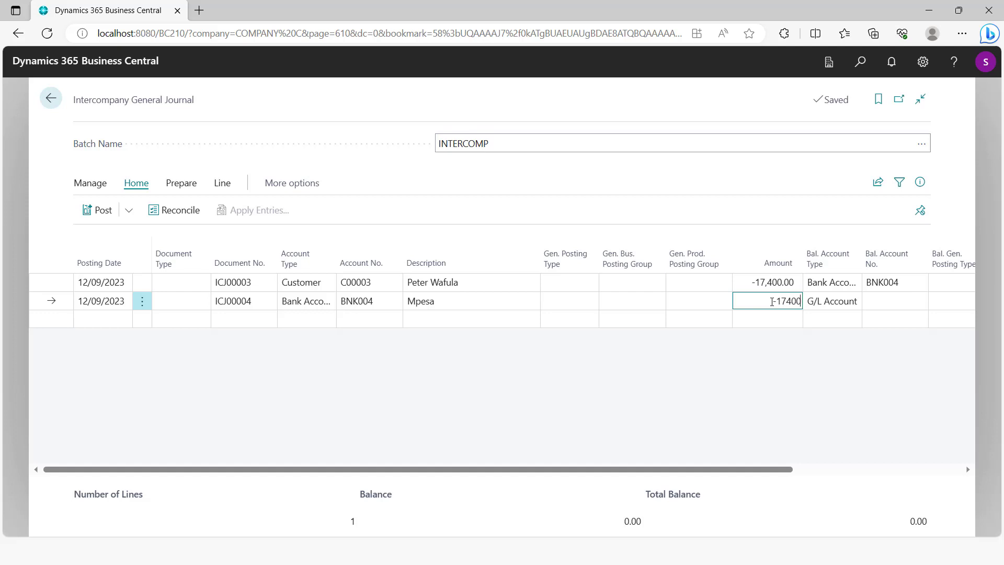
Set the Mpesa line's balancing account type to Vendor and its balancing account to COMPANY HQ.
{"action": "left_click", "coordinate": [847, 301]}
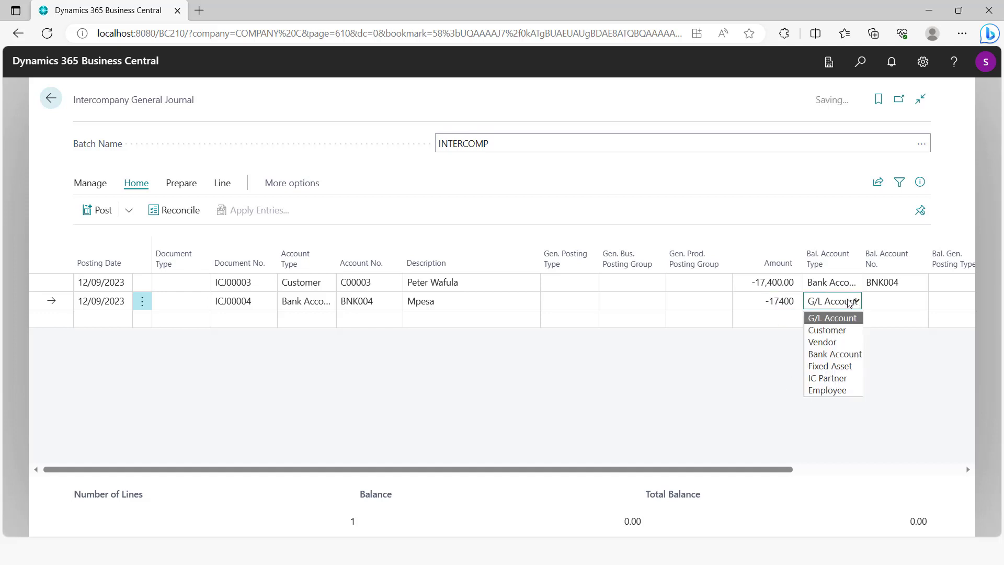
{"action": "left_click", "coordinate": [835, 343]}
{"action": "left_click", "coordinate": [892, 302]}
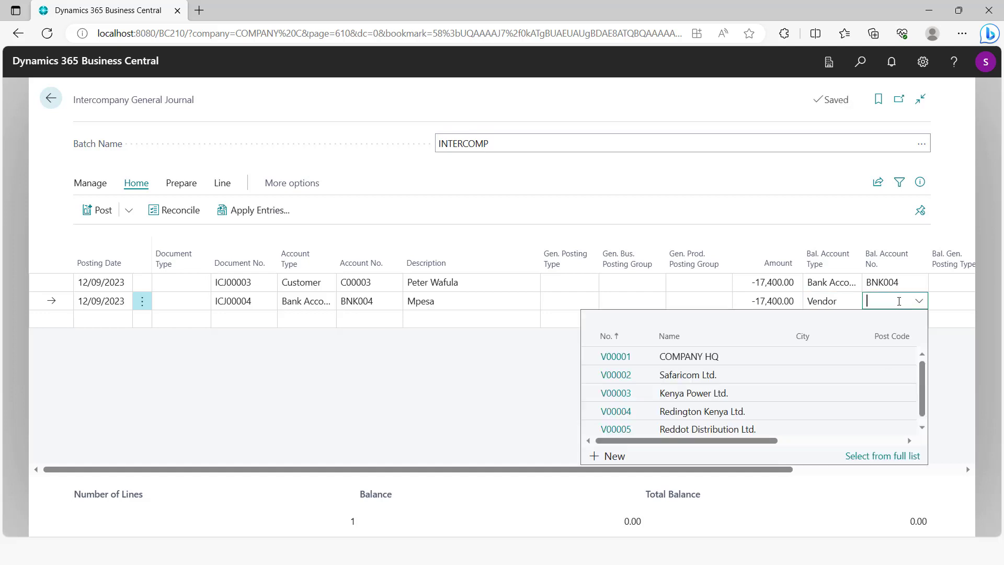
{"action": "left_click", "coordinate": [740, 364]}
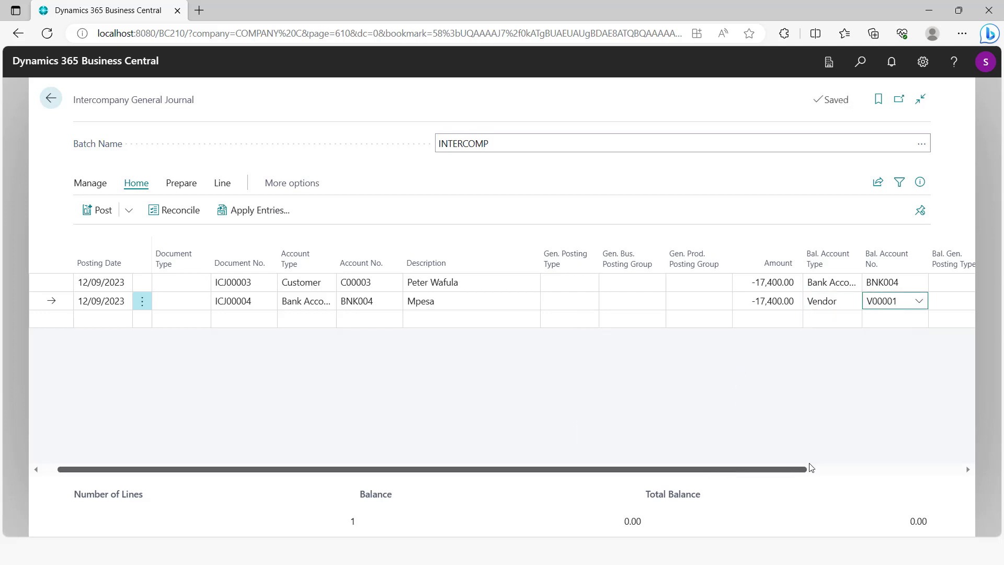
Set the Mpesa line's IC partner G/L account to 28502, Mpesa.
{"action": "left_click_drag", "start_coordinate": [803, 469], "coordinate": [921, 456]}
{"action": "left_click", "coordinate": [902, 301]}
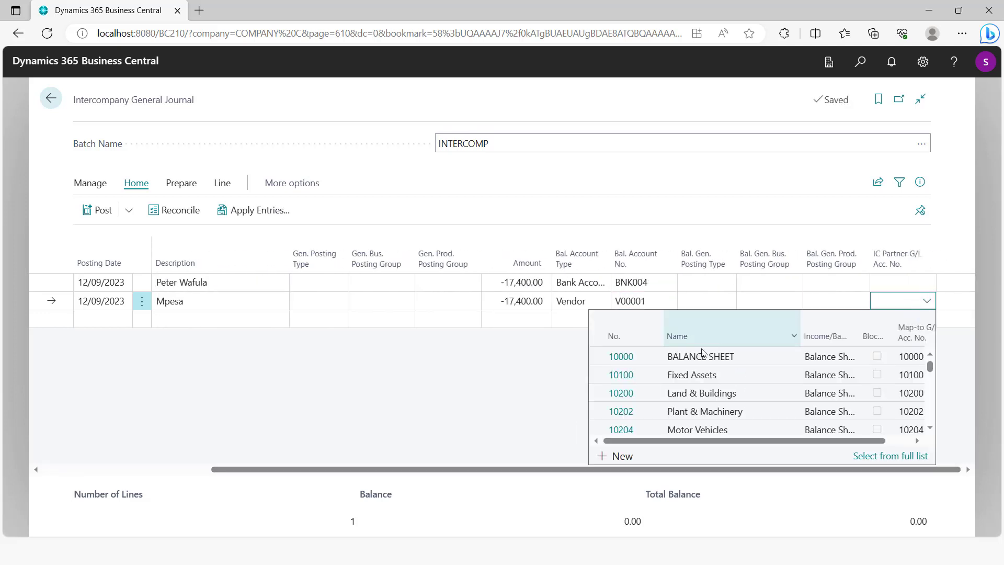
{"action": "scroll", "coordinate": [680, 392], "scroll_direction": "down", "scroll_amount": 8}
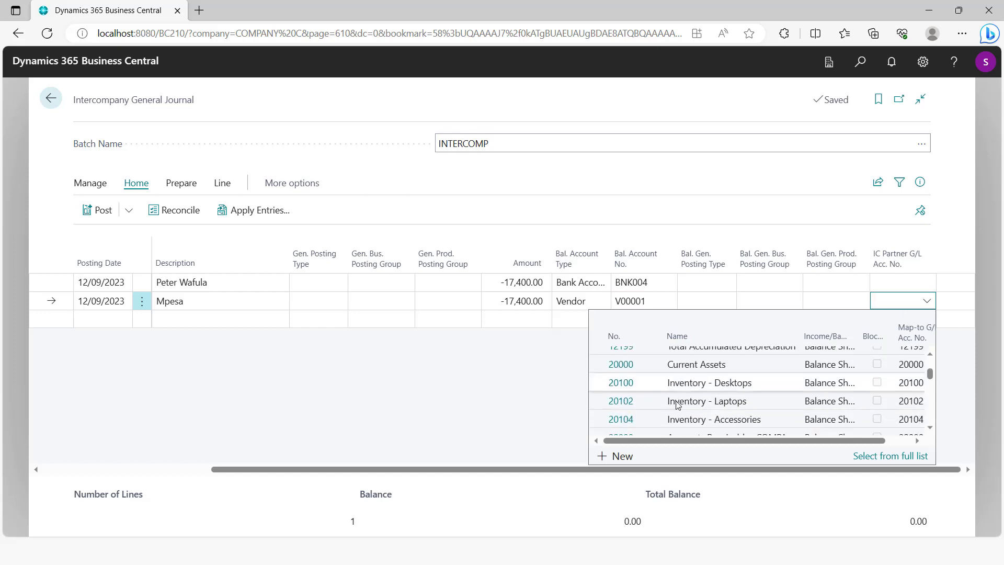
{"action": "scroll", "coordinate": [676, 402], "scroll_direction": "down", "scroll_amount": 6}
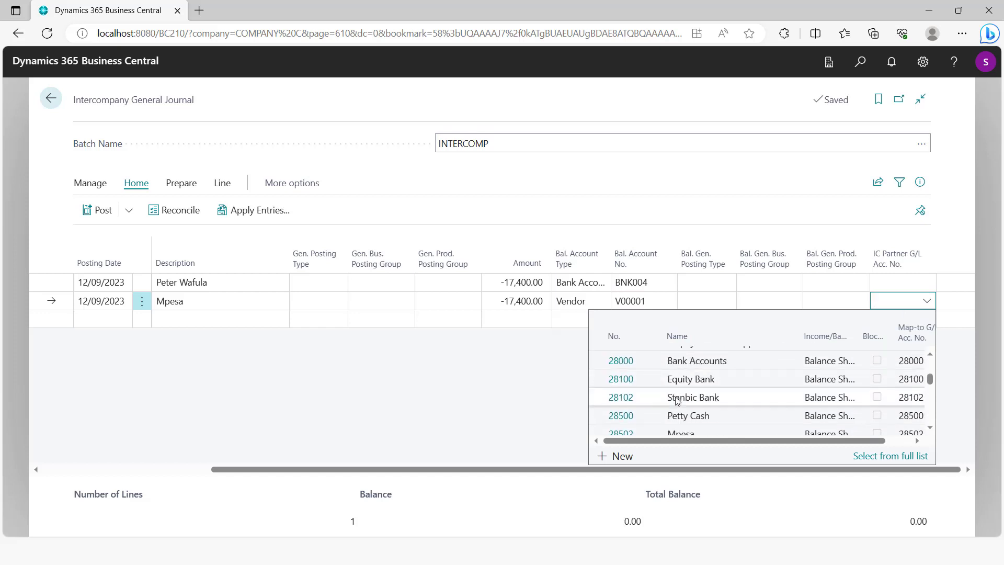
{"action": "left_click", "coordinate": [681, 420]}
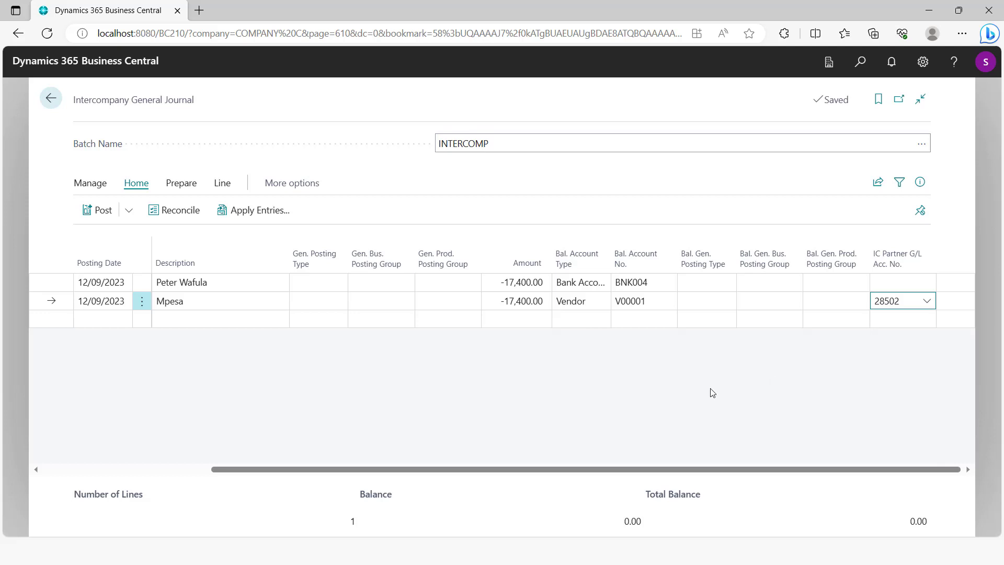
Preview the G/L entries for posting both journal lines and return to the journal.
{"action": "left_click_drag", "start_coordinate": [522, 472], "coordinate": [302, 483]}
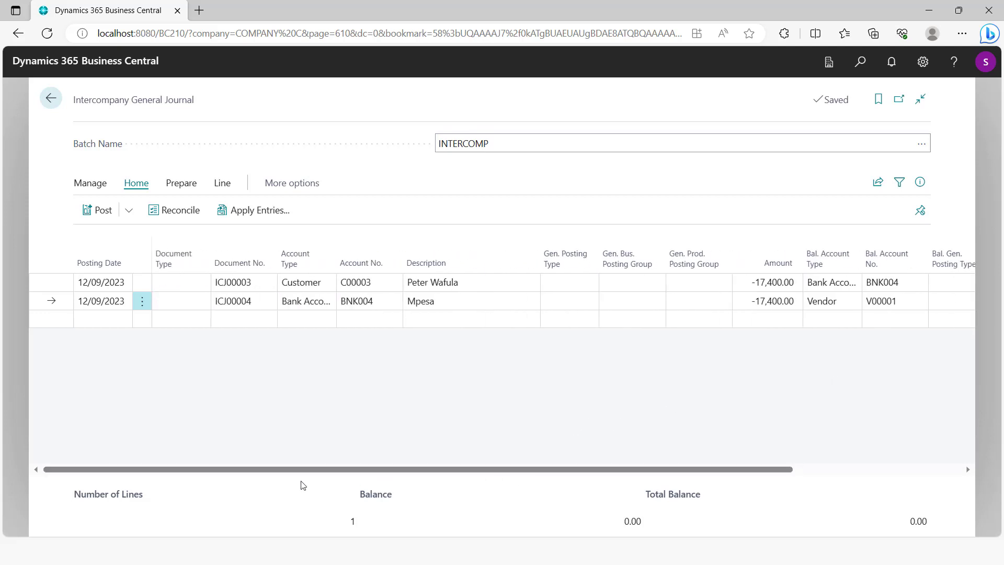
{"action": "left_click", "coordinate": [128, 210]}
{"action": "left_click", "coordinate": [111, 258]}
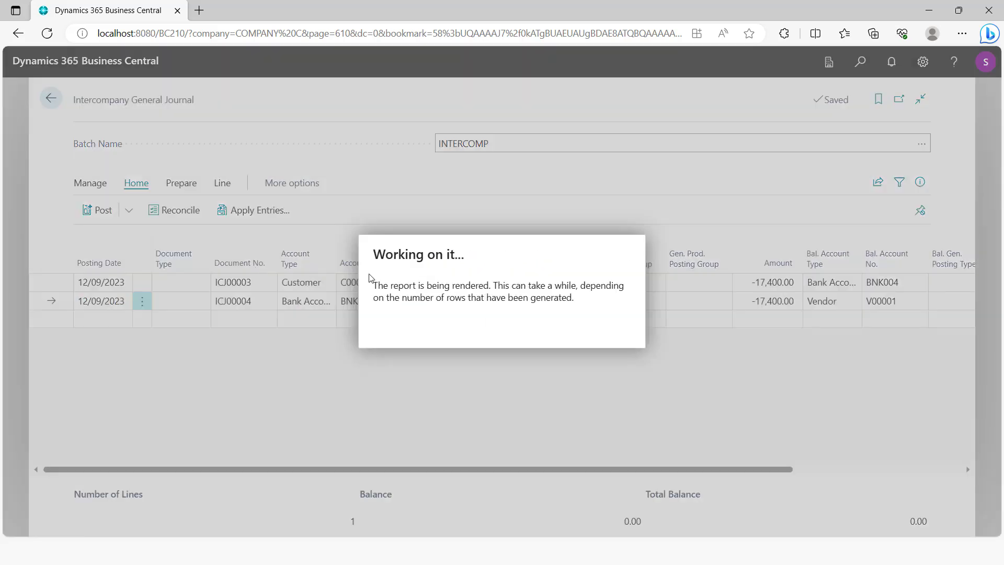
{"action": "left_click", "coordinate": [763, 193]}
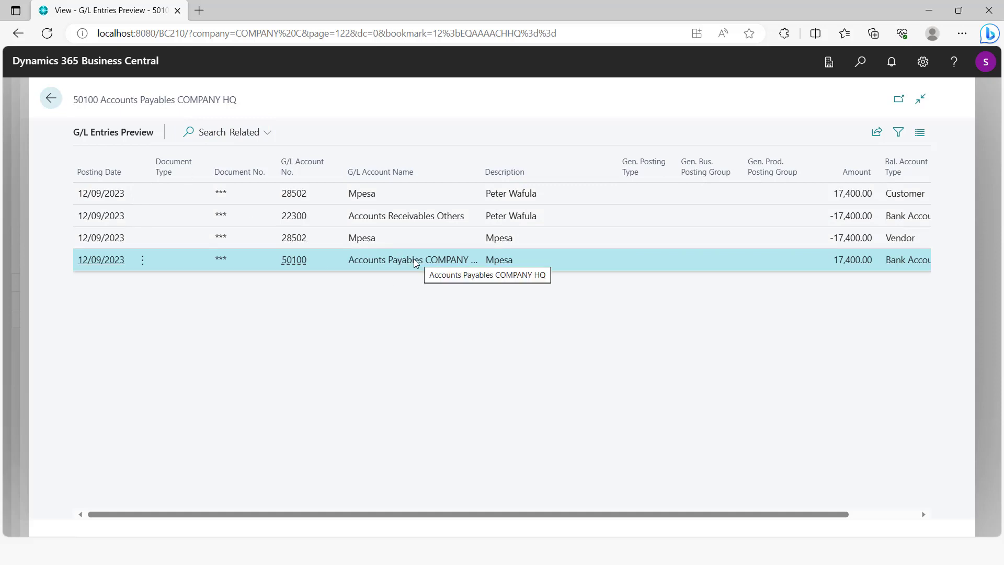
{"action": "left_click", "coordinate": [50, 99]}
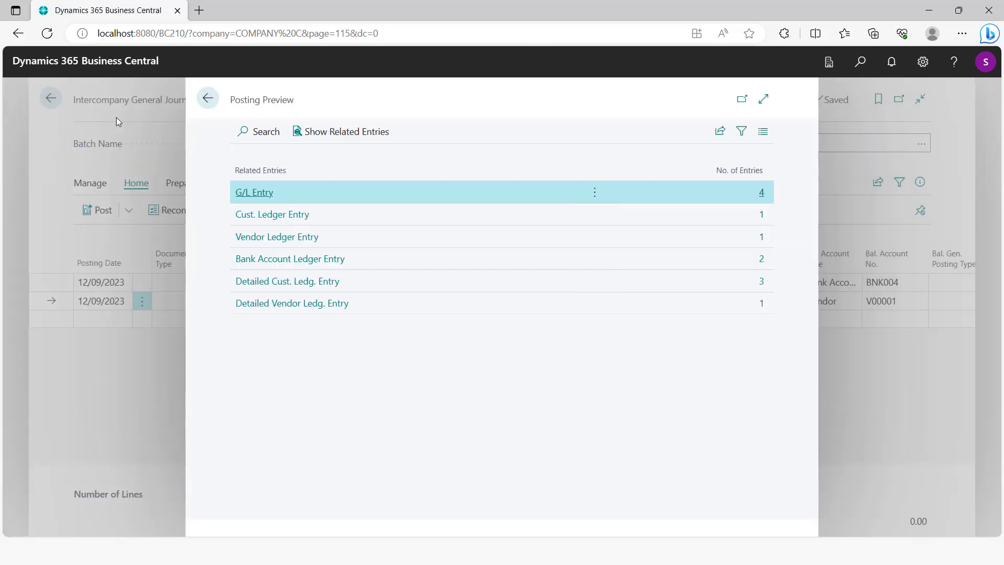
{"action": "left_click", "coordinate": [208, 99]}
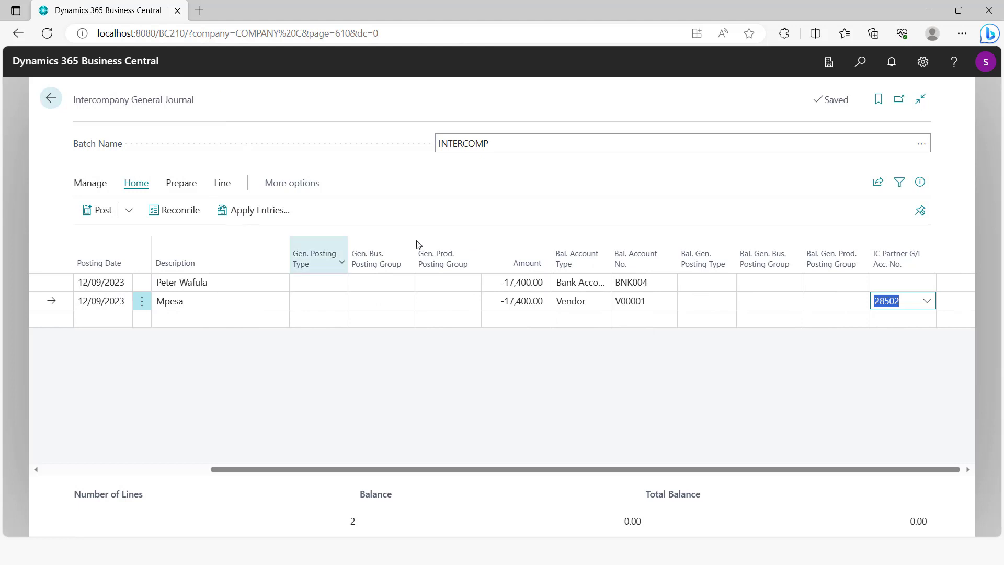
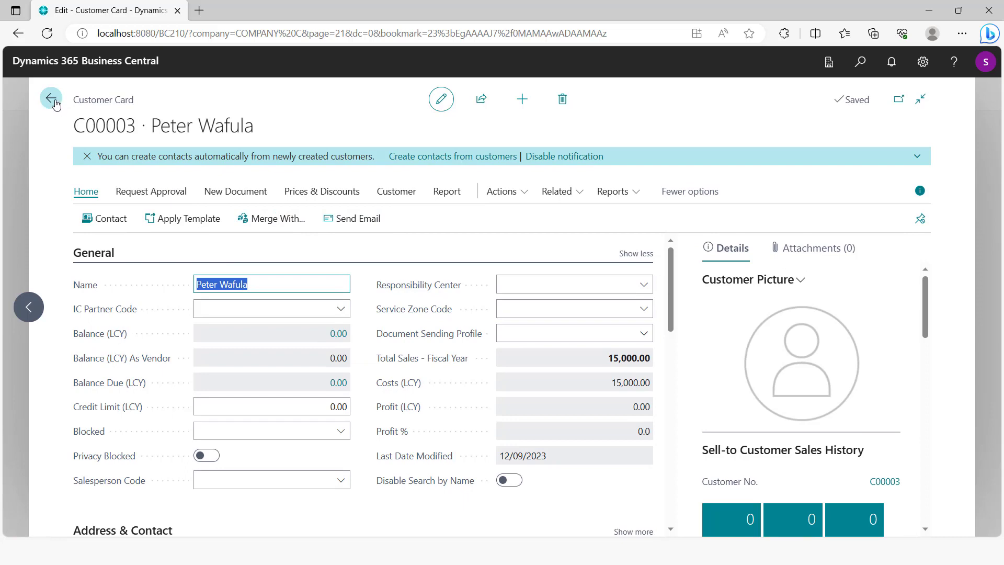
Switch the working company from COMPANY C to COMPANY HQ in My Settings.
{"action": "left_click", "coordinate": [920, 63]}
{"action": "left_click", "coordinate": [911, 119]}
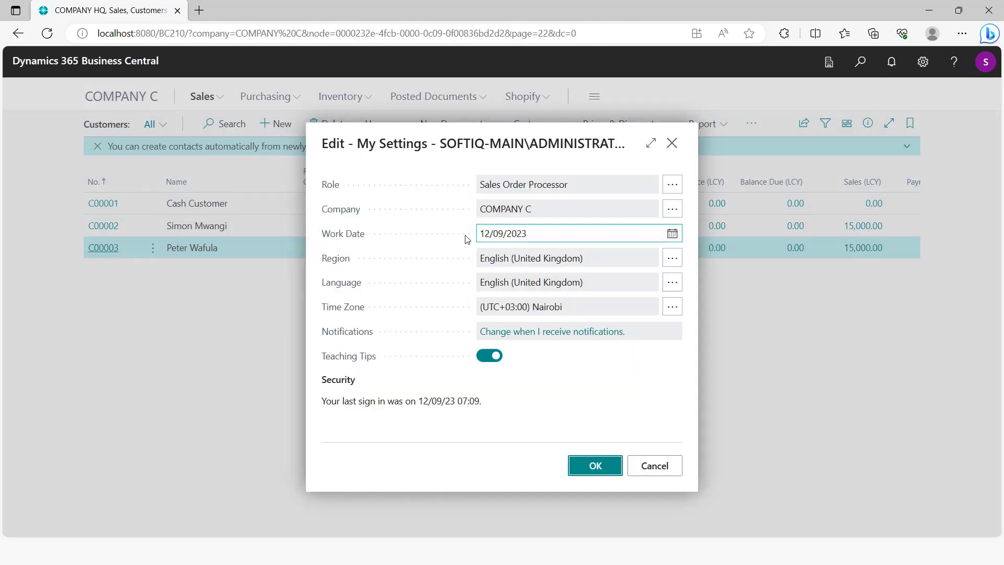
{"action": "left_click", "coordinate": [671, 209]}
{"action": "left_click", "coordinate": [298, 292]}
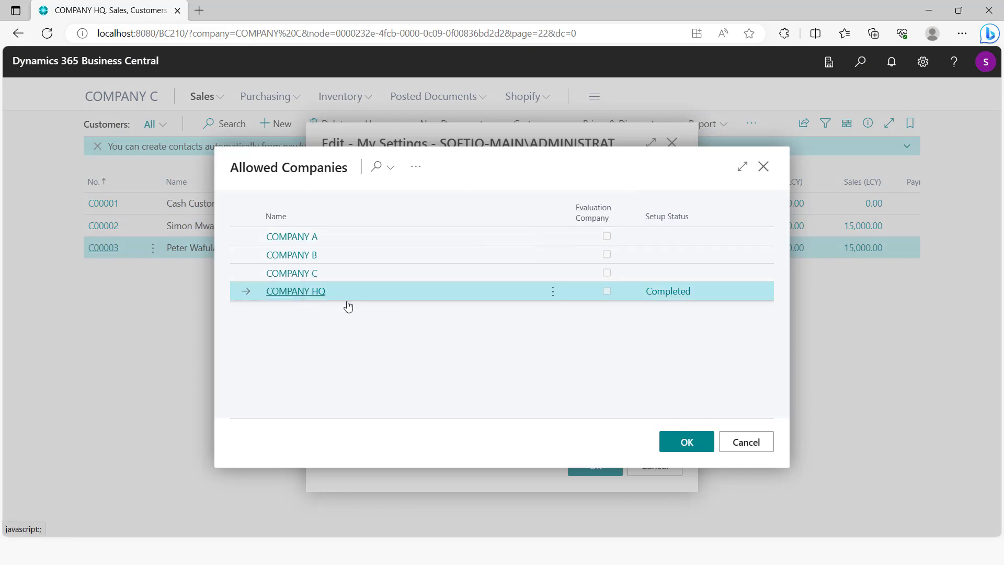
{"action": "left_click", "coordinate": [591, 464]}
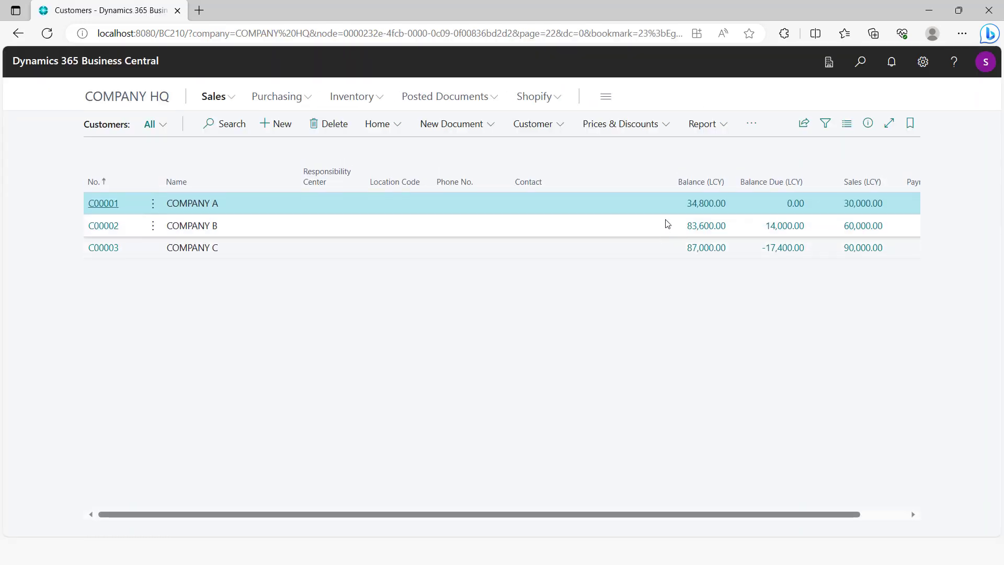
Find the Intercompany General Journal with "intercompany gen" and change the G/L Account line to Bank Account with the Mpesa account.
{"action": "left_click", "coordinate": [871, 67]}
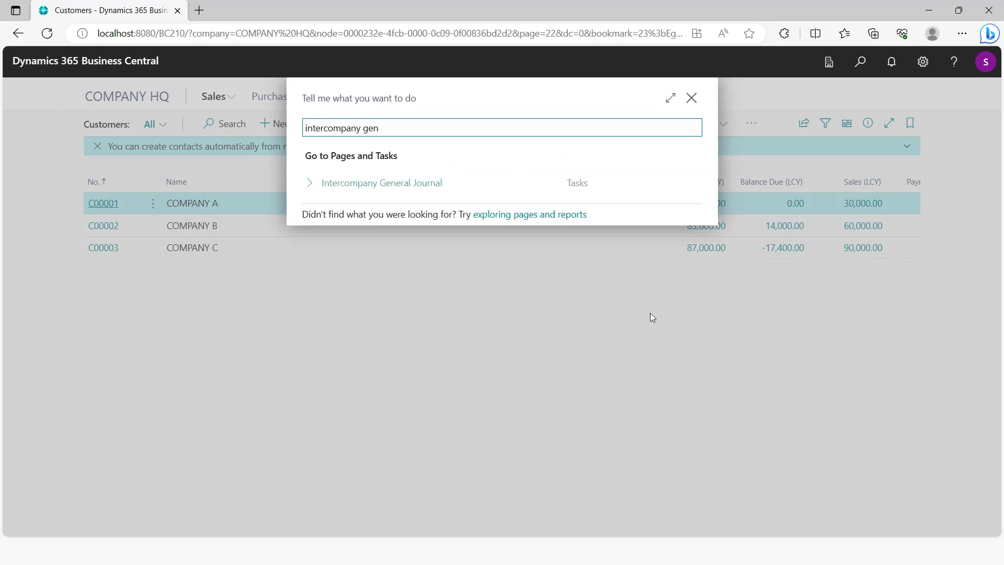
{"action": "left_click", "coordinate": [392, 188]}
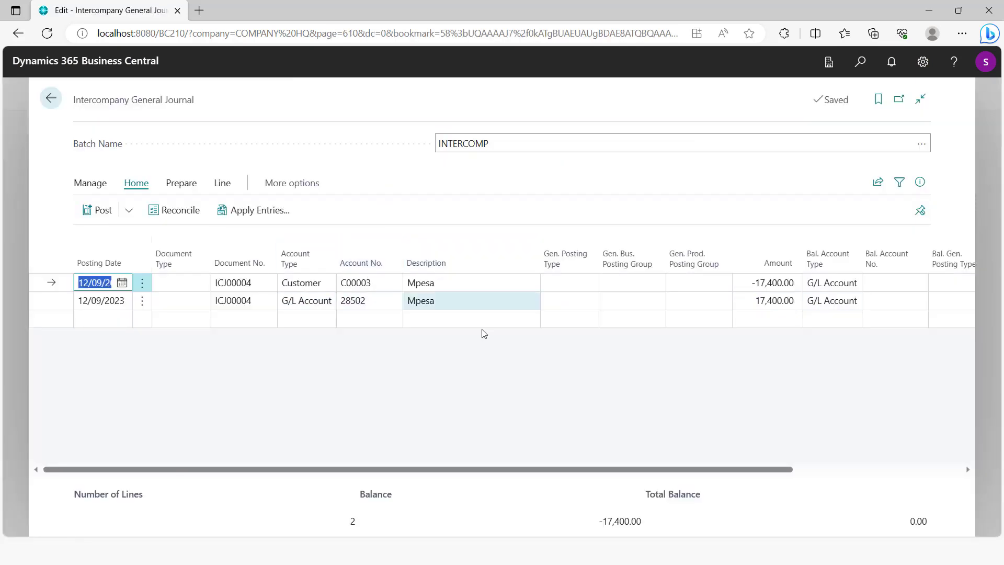
{"action": "left_click_drag", "start_coordinate": [535, 468], "coordinate": [408, 467]}
{"action": "left_click", "coordinate": [313, 301]}
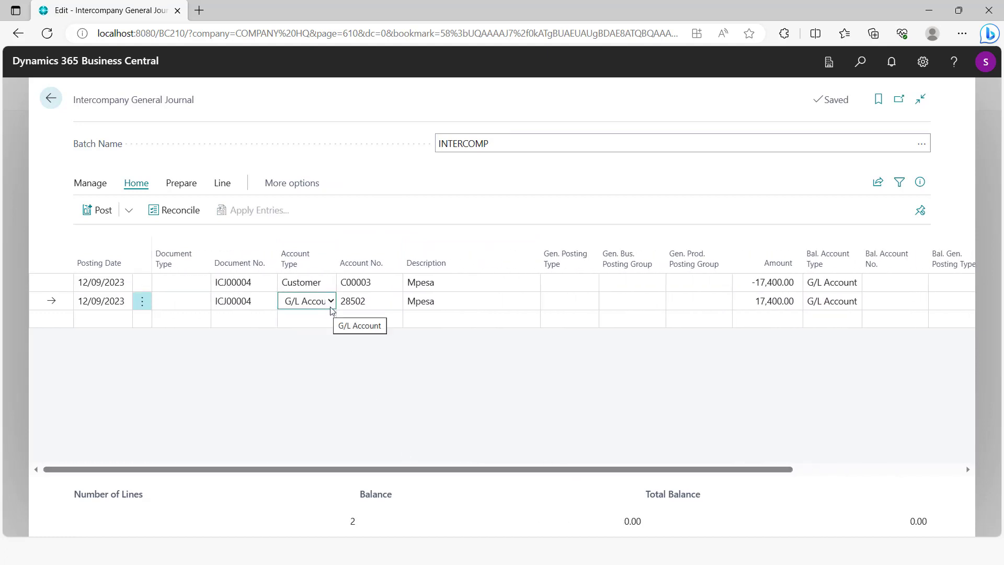
{"action": "left_click_drag", "start_coordinate": [439, 469], "coordinate": [312, 480]}
{"action": "left_click", "coordinate": [331, 301]}
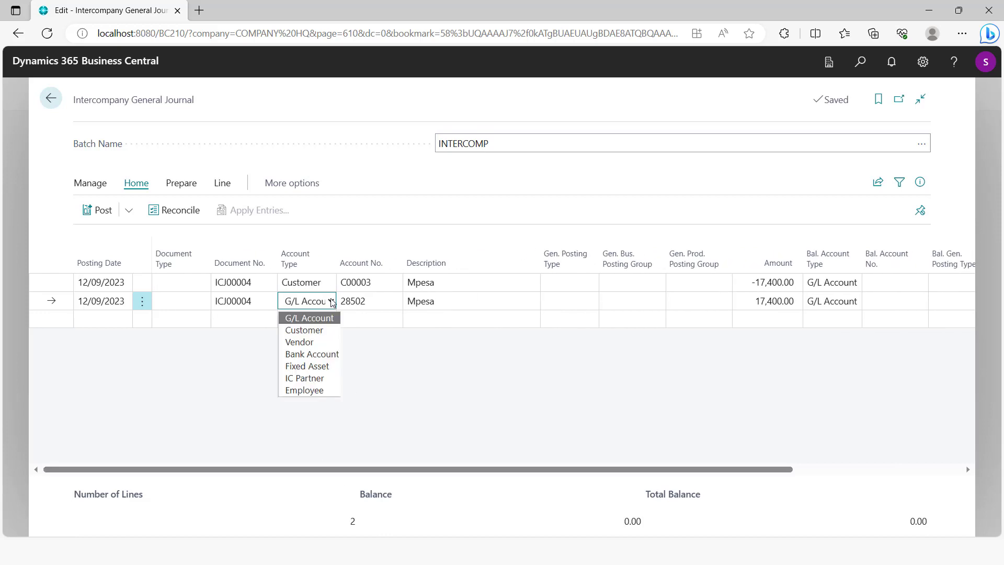
{"action": "left_click", "coordinate": [317, 355]}
{"action": "left_click", "coordinate": [369, 301]}
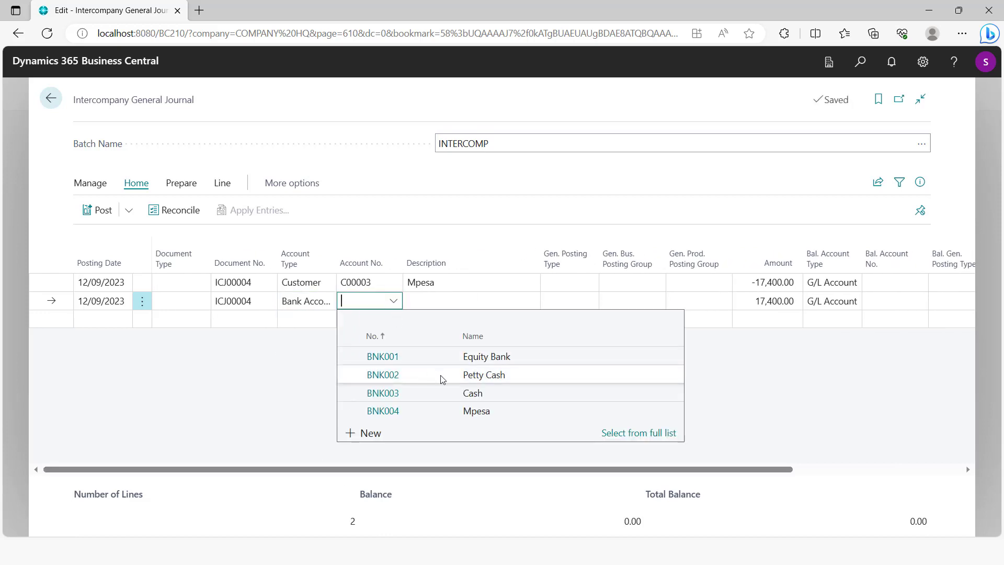
{"action": "left_click", "coordinate": [444, 409]}
Post COMPANY HQ's intercompany journal lines and dismiss the message.
{"action": "left_click", "coordinate": [103, 212]}
{"action": "left_click", "coordinate": [555, 340]}
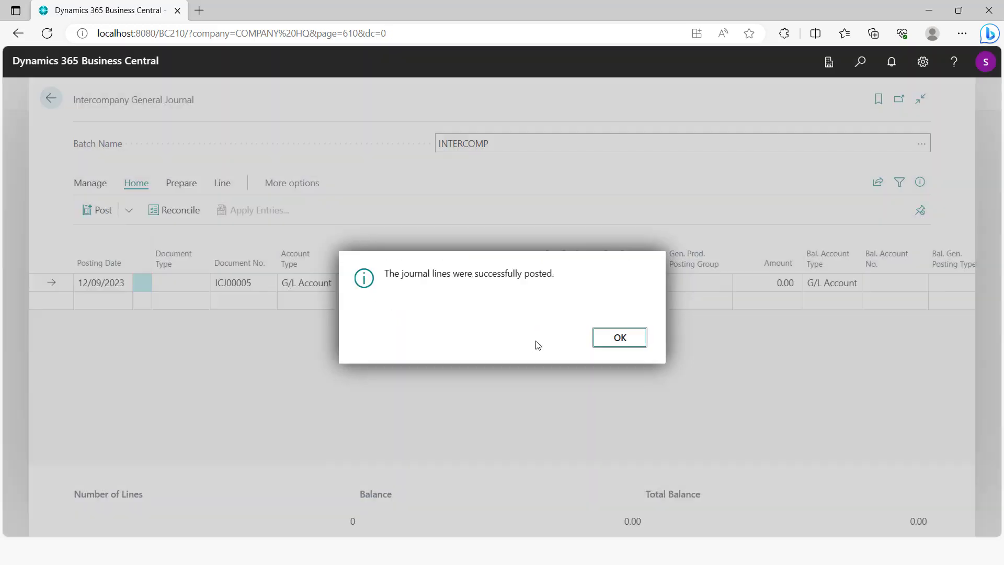
{"action": "left_click", "coordinate": [620, 339]}
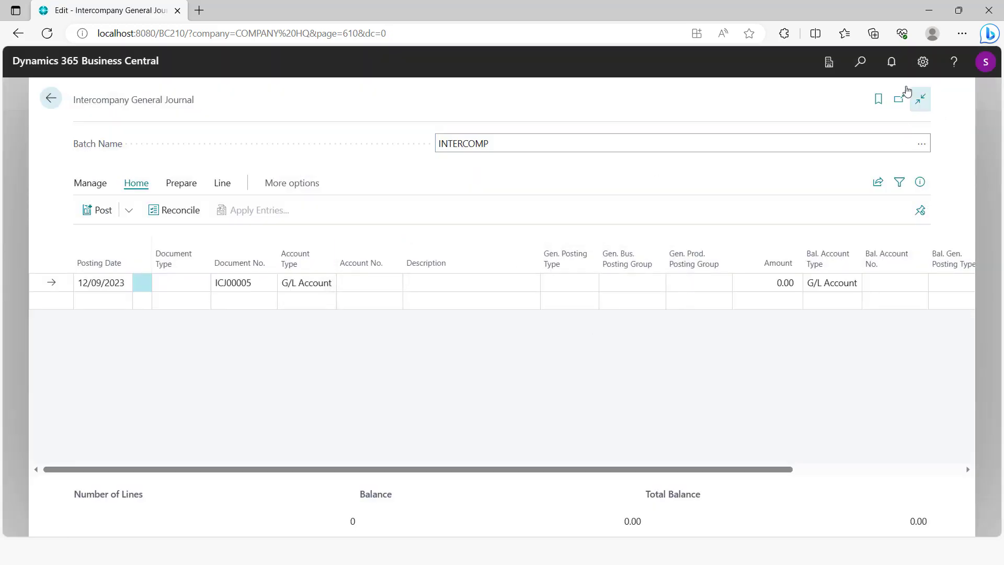
Find the Bank Accounts list with "bank acc", examine the Mpesa account's card and balance, and return to the journal.
{"action": "left_click", "coordinate": [863, 64]}
{"action": "type", "text": "bank acc"}
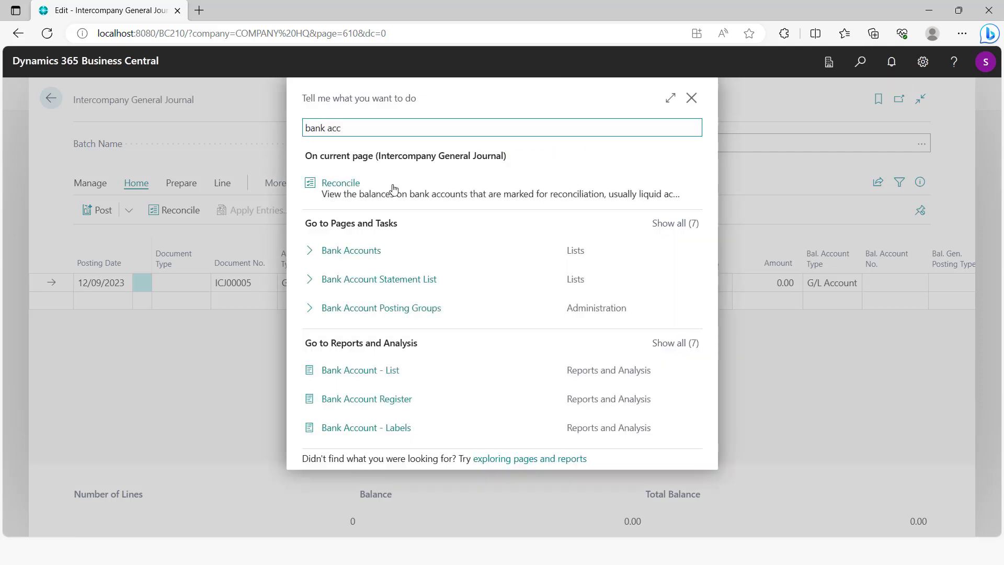
{"action": "left_click", "coordinate": [350, 254]}
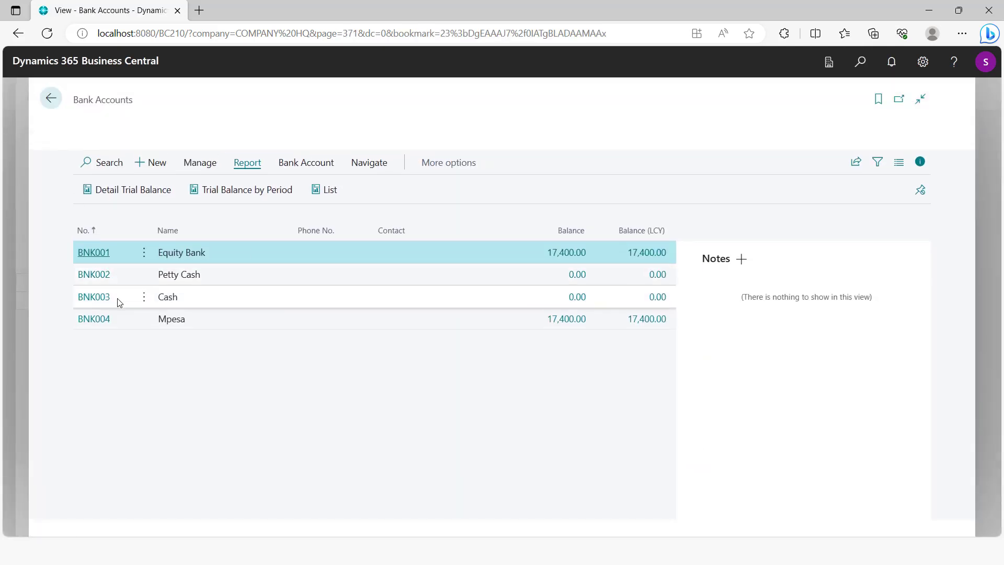
{"action": "left_click", "coordinate": [93, 320]}
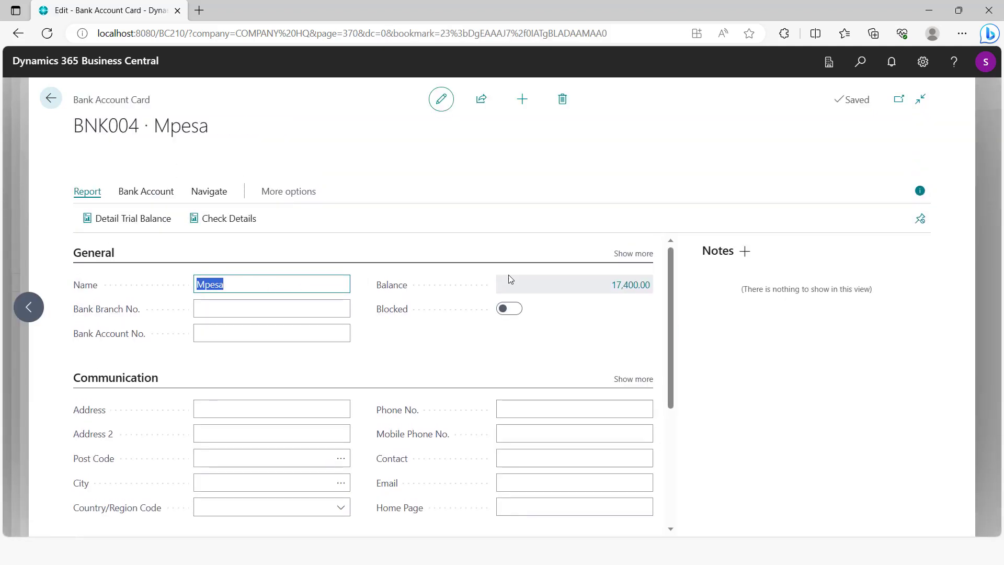
{"action": "left_click", "coordinate": [51, 99]}
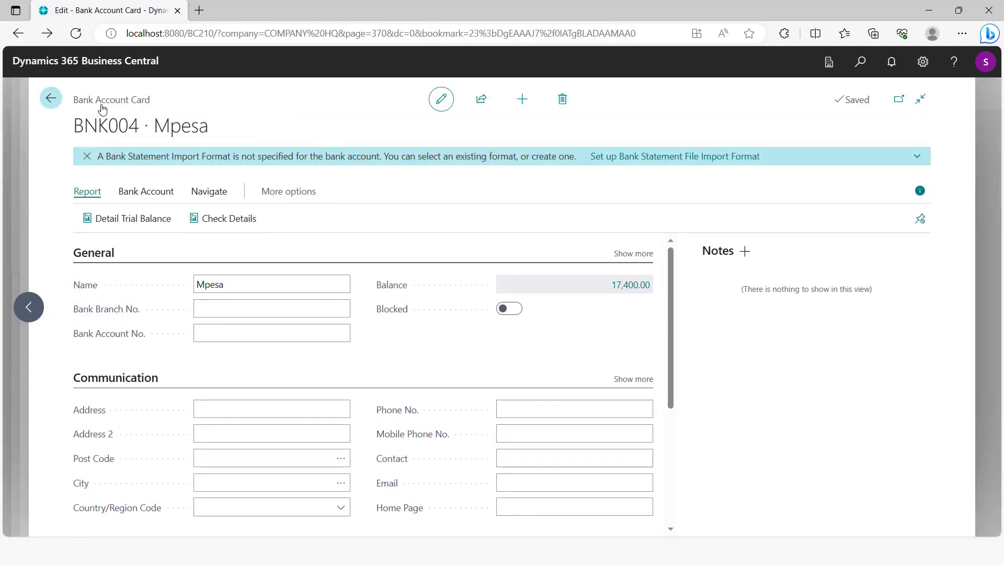
{"action": "left_click", "coordinate": [51, 98]}
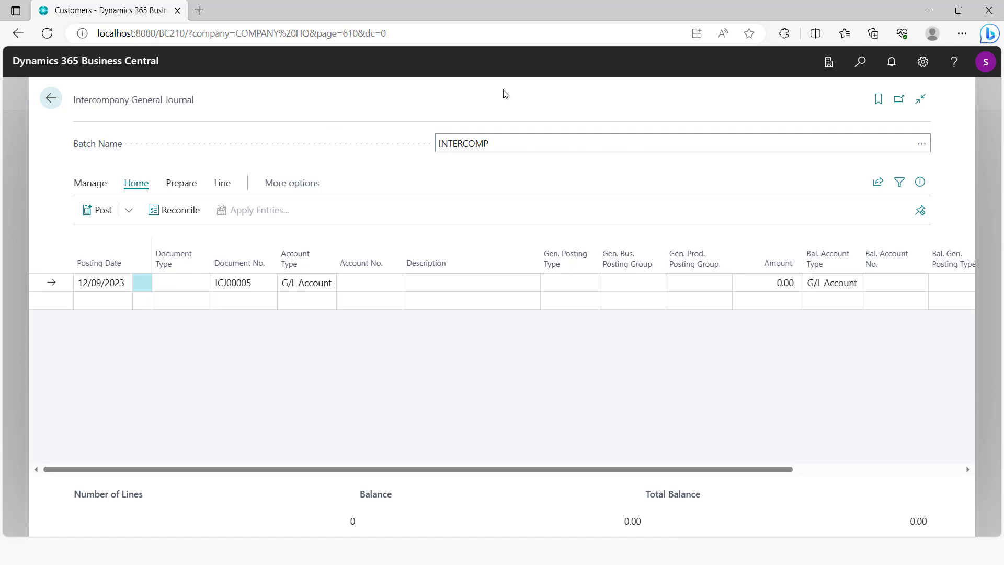
Switch the working company from COMPANY HQ to COMPANY C in My Settings.
{"action": "left_click", "coordinate": [921, 62]}
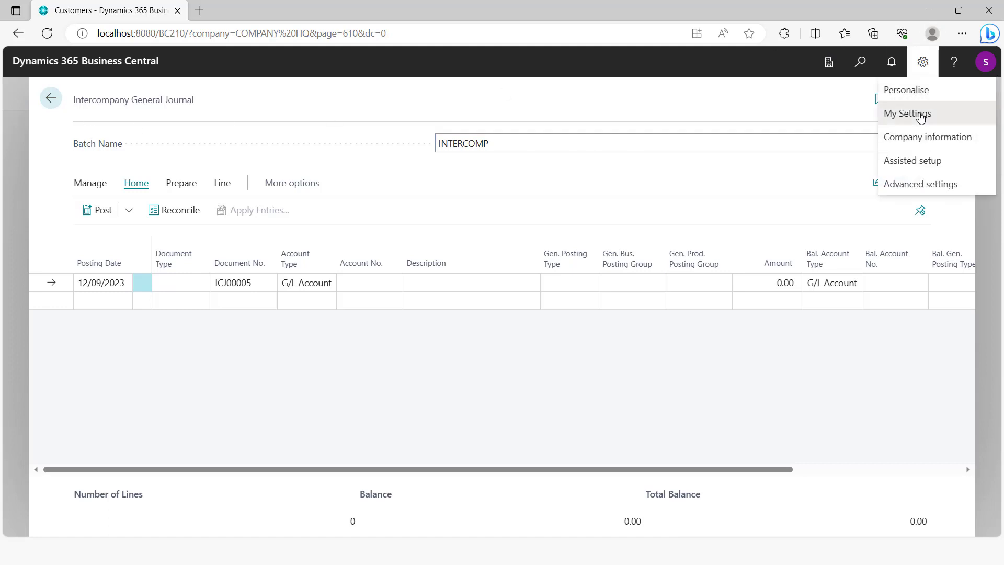
{"action": "left_click", "coordinate": [919, 113]}
{"action": "left_click", "coordinate": [671, 208]}
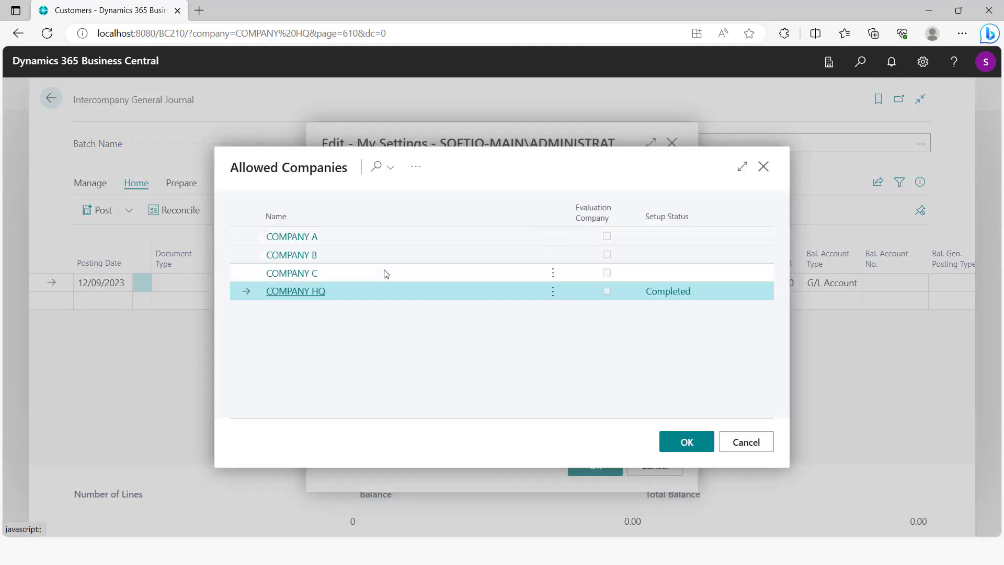
{"action": "left_click", "coordinate": [298, 274]}
{"action": "left_click", "coordinate": [580, 465]}
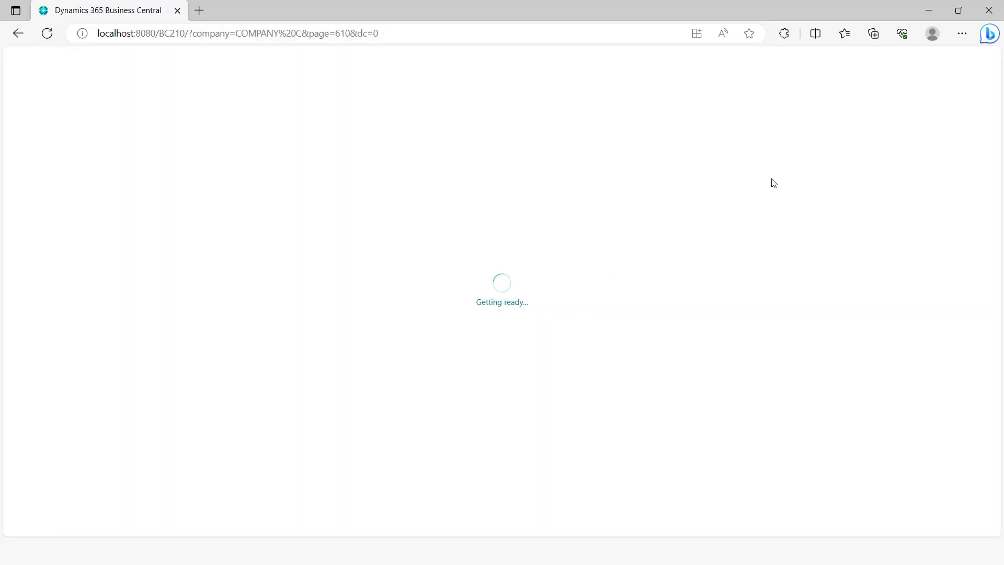
Find the Bank Accounts list with "bank acc", examine the ledger entries behind the Mpesa account's balance, and return to its card.
{"action": "left_click", "coordinate": [860, 74]}
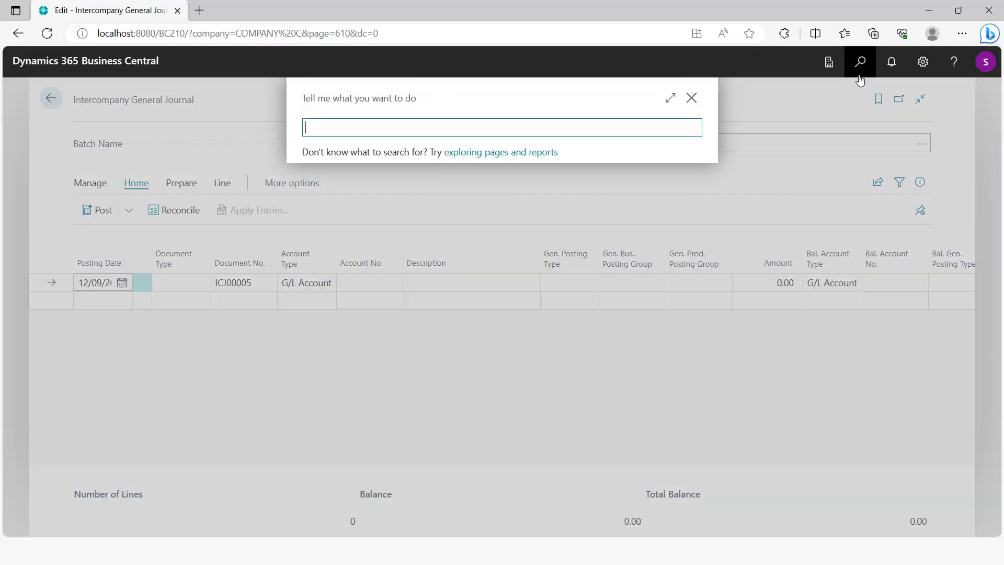
{"action": "type", "text": "bank acc"}
{"action": "left_click", "coordinate": [336, 255]}
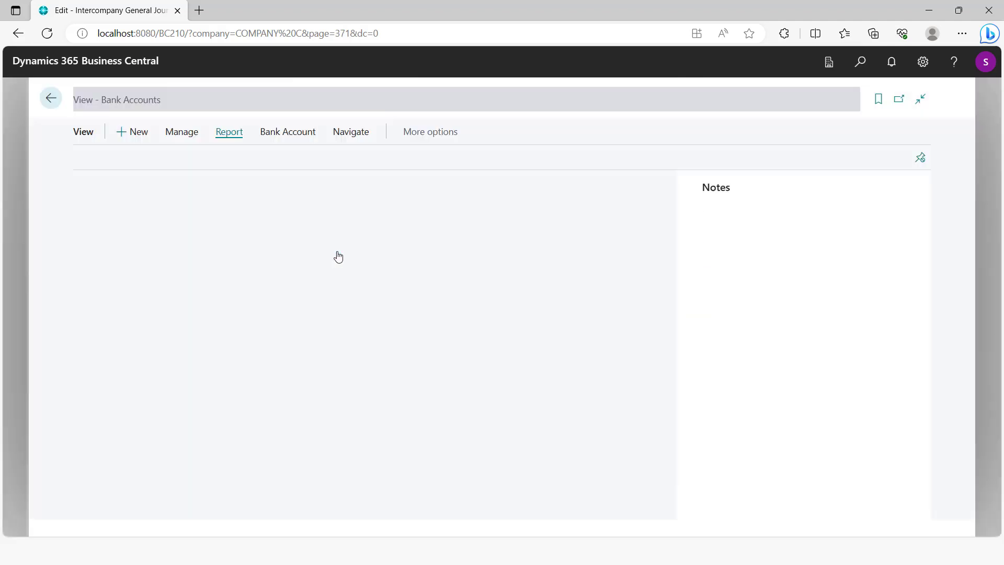
{"action": "left_click", "coordinate": [96, 320]}
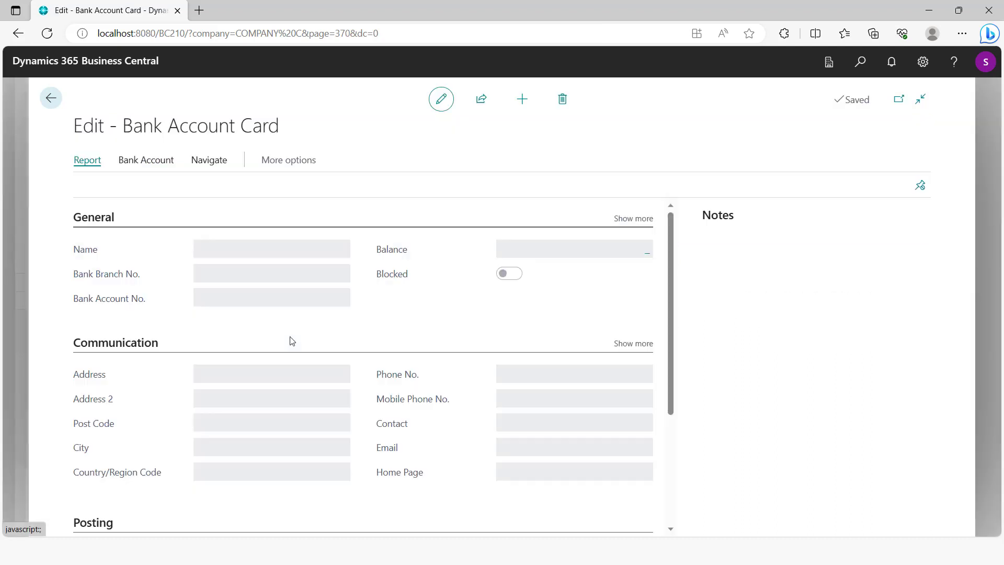
{"action": "left_click", "coordinate": [639, 291]}
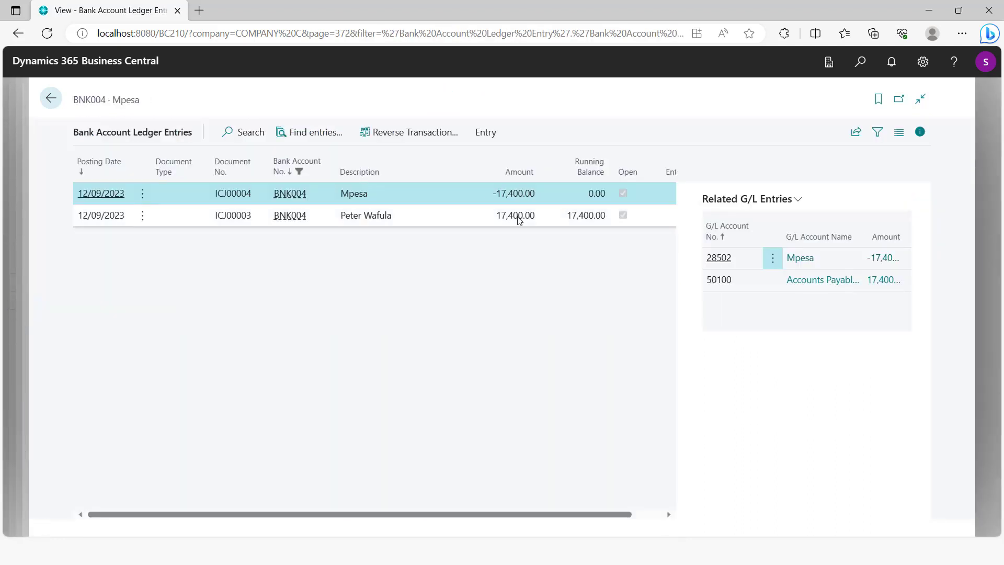
{"action": "left_click", "coordinate": [50, 98]}
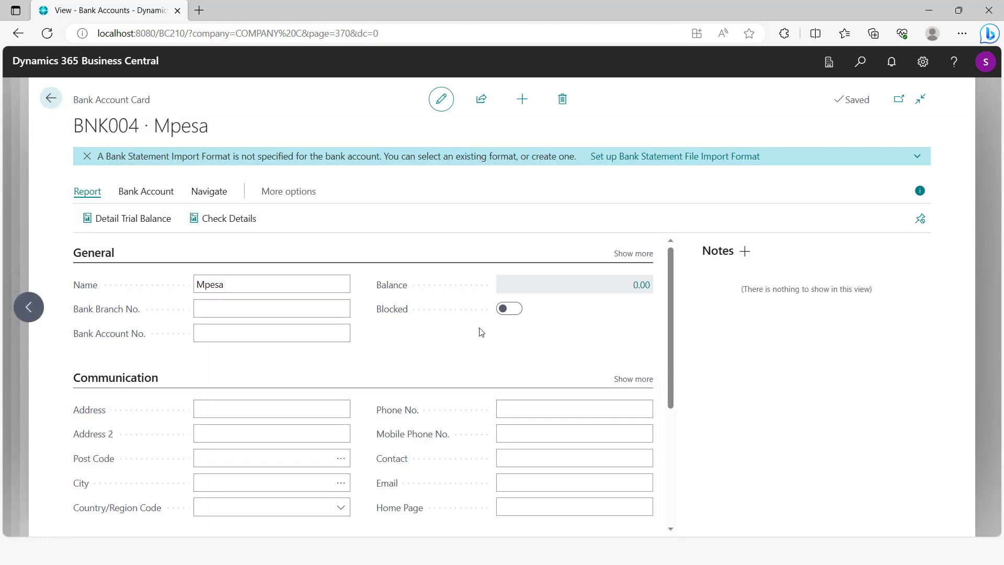
Switch to the running slide show with the closing THANK YOU slide.
{"action": "key", "text": "alt+Tab"}
{"action": "key", "text": "alt+Tab"}
{"action": "key", "text": "alt+Tab"}
{"action": "key", "text": "alt+Tab"}
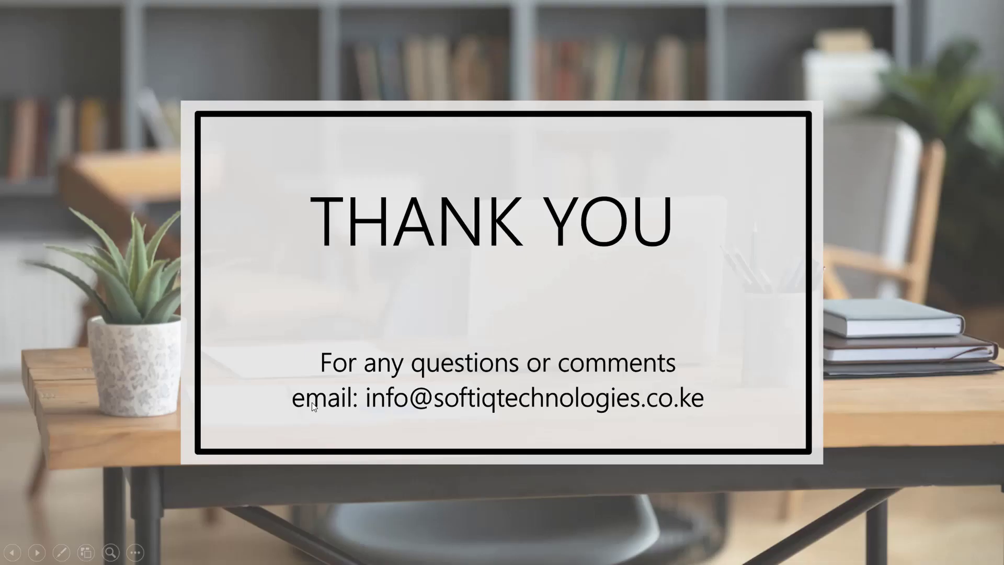